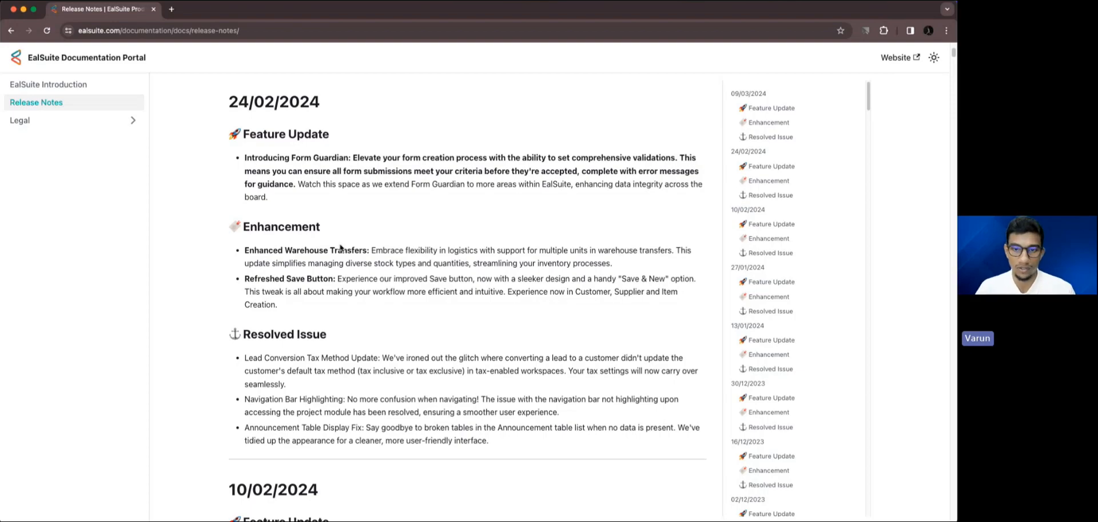
Review the 24/02/2024 release notes, close their window and advance the presentation to the Form Guardian slide.
{"action": "scroll", "coordinate": [341, 247], "scroll_direction": "down", "scroll_amount": 3}
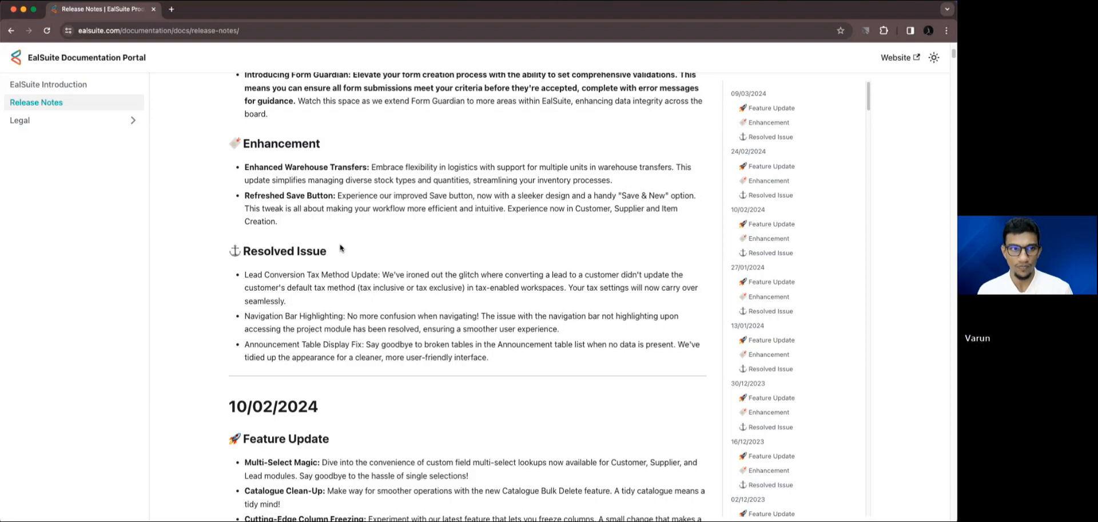
{"action": "left_click", "coordinate": [14, 9]}
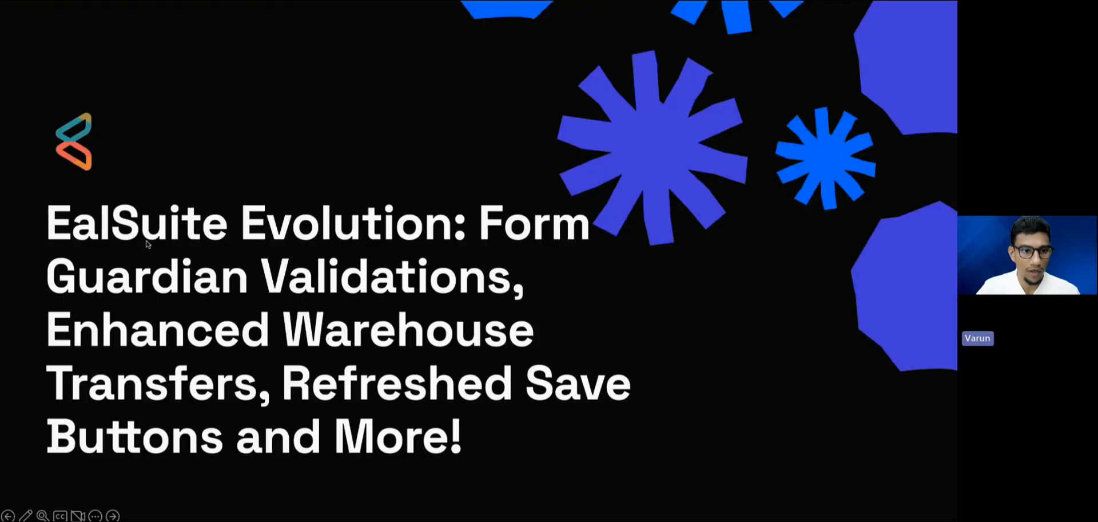
{"action": "left_click", "coordinate": [112, 515]}
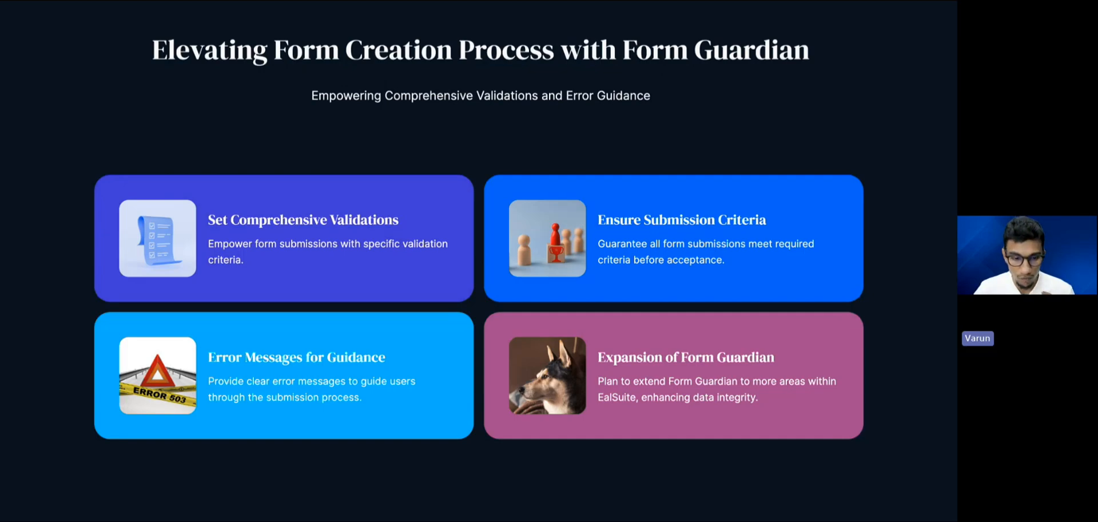
Switch to the EalSuite browser window, maximize it and open the Employee forms list in the Head Office branch settings.
{"action": "left_click_drag", "start_coordinate": [252, 482], "coordinate": [266, 63]}
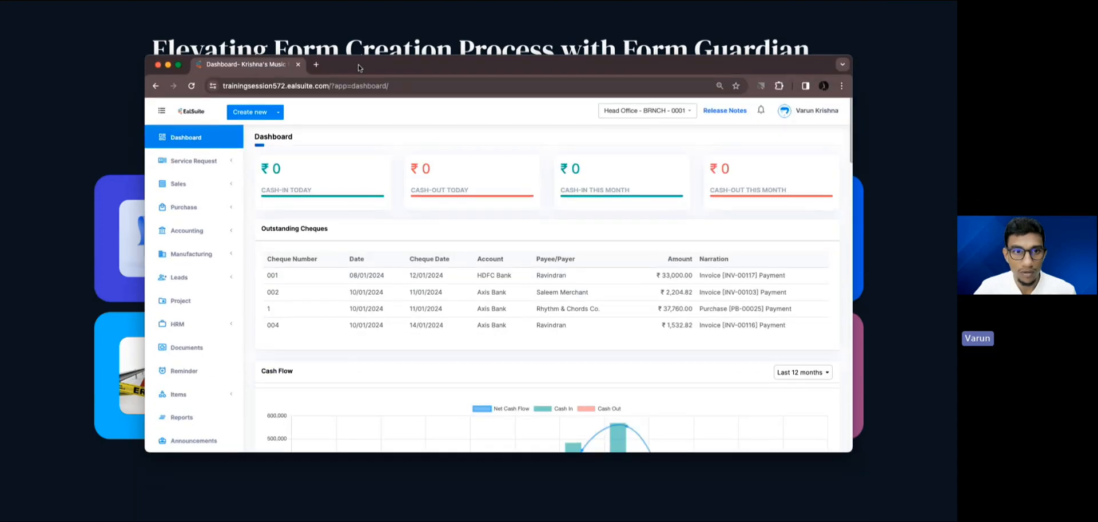
{"action": "double_click", "coordinate": [359, 67]}
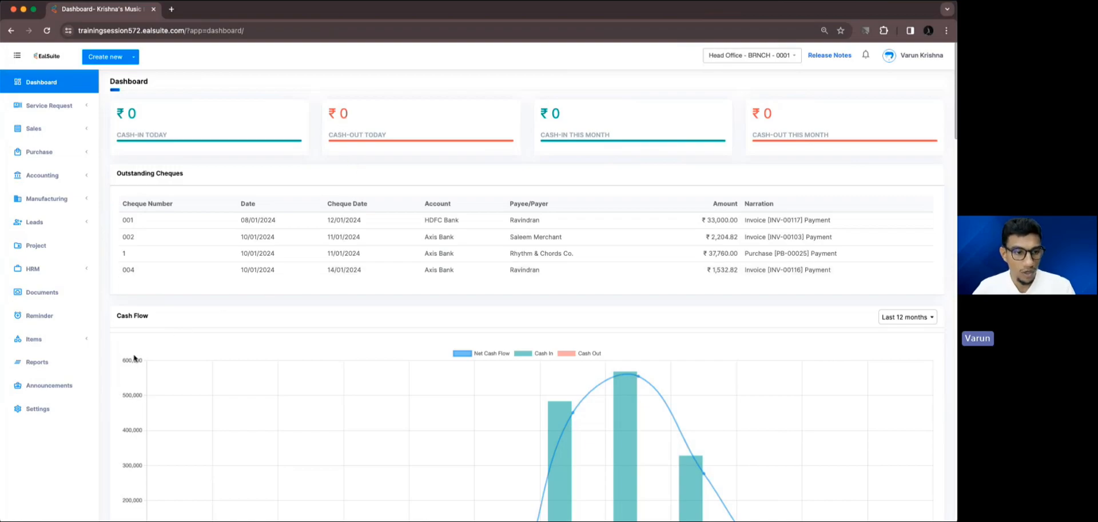
{"action": "left_click", "coordinate": [78, 404], "text": "super"}
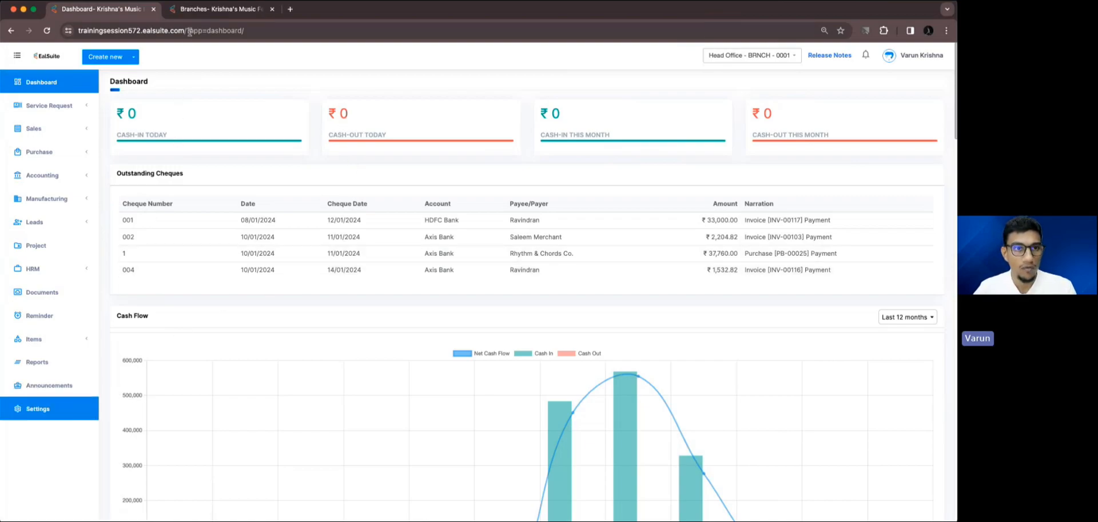
{"action": "left_click", "coordinate": [196, 13]}
{"action": "left_click", "coordinate": [150, 155]}
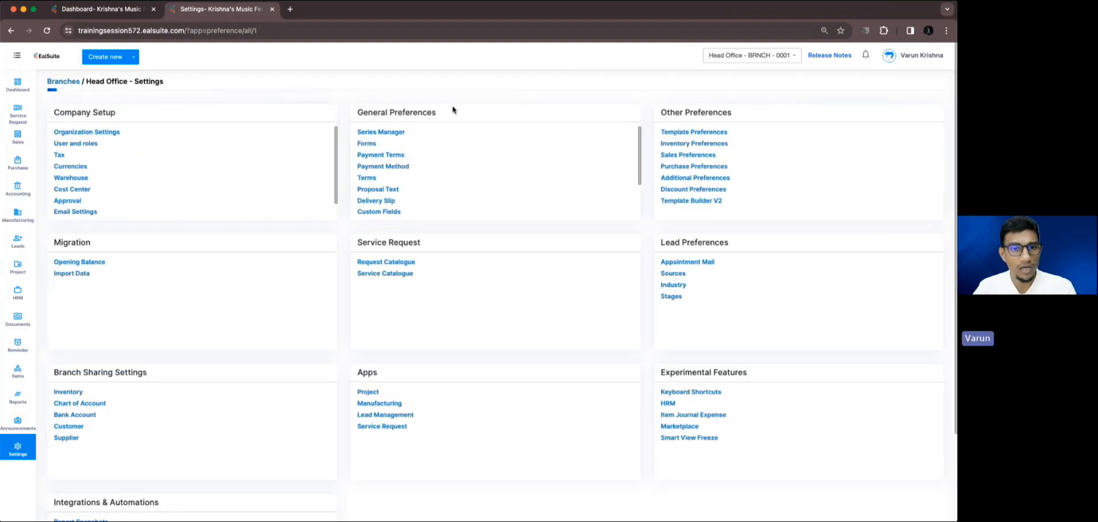
{"action": "left_click", "coordinate": [372, 146]}
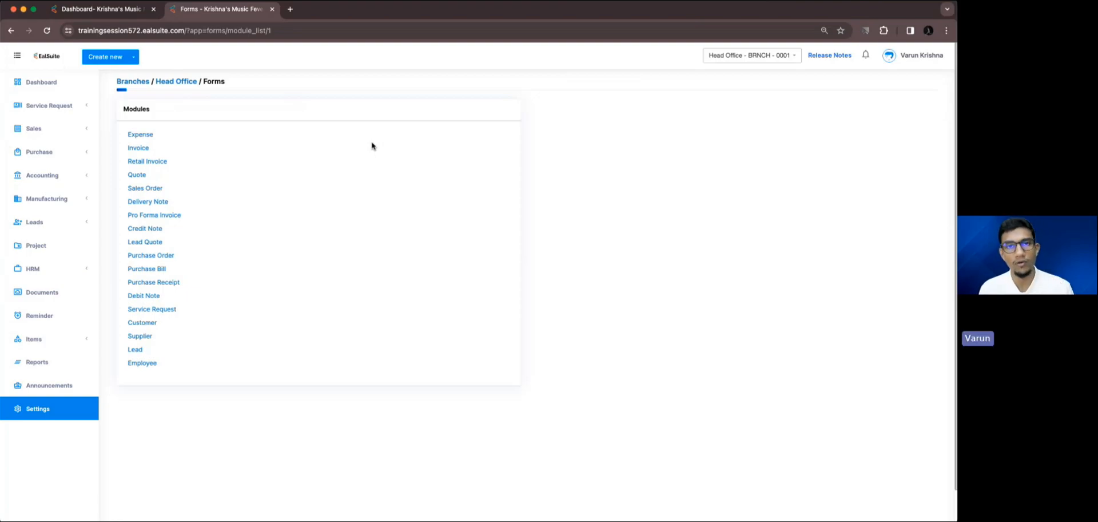
{"action": "left_click", "coordinate": [153, 366]}
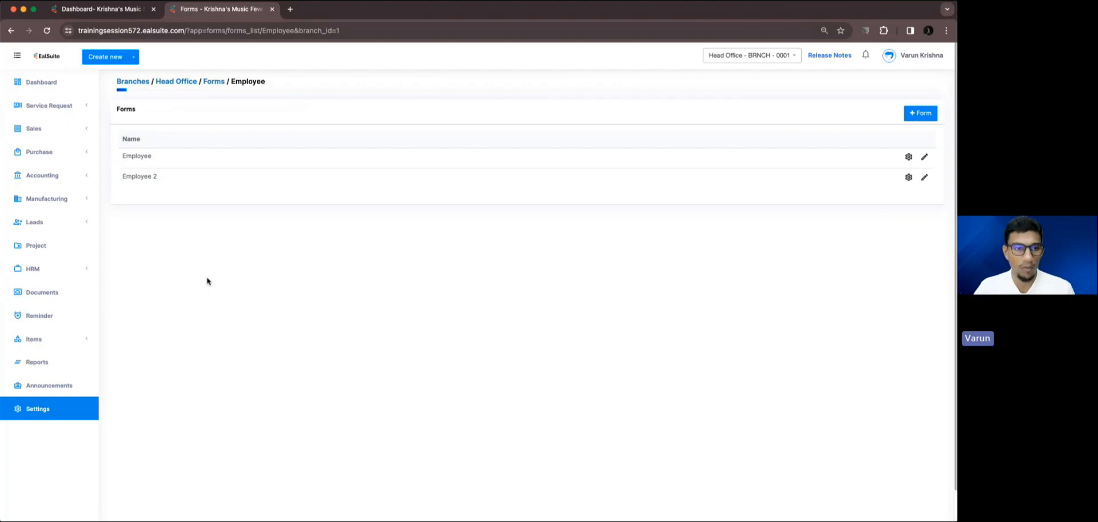
Start a new Employee form and name it "Employee Form New".
{"action": "left_click", "coordinate": [912, 115]}
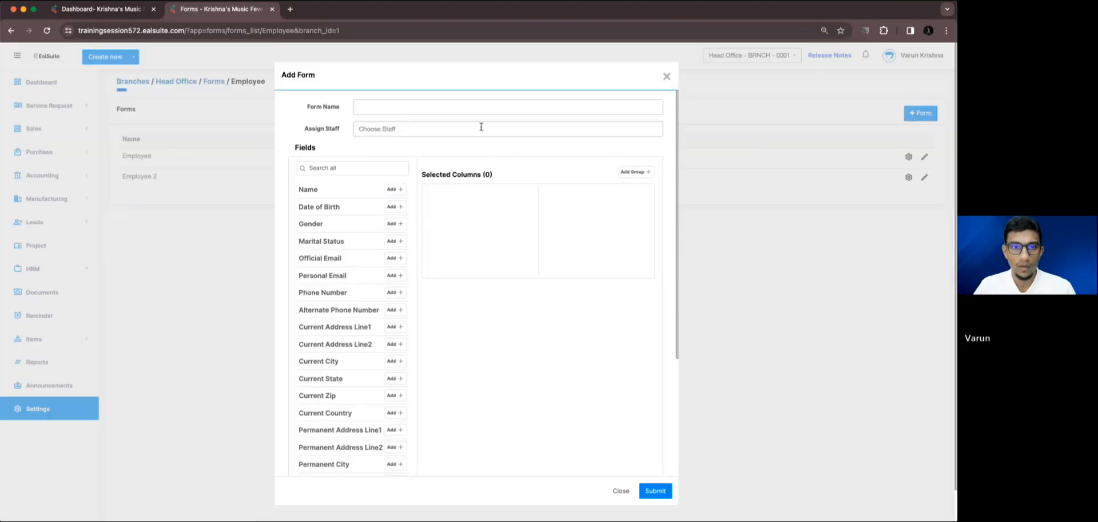
{"action": "left_click", "coordinate": [469, 113]}
{"action": "type", "text": "Emp"}
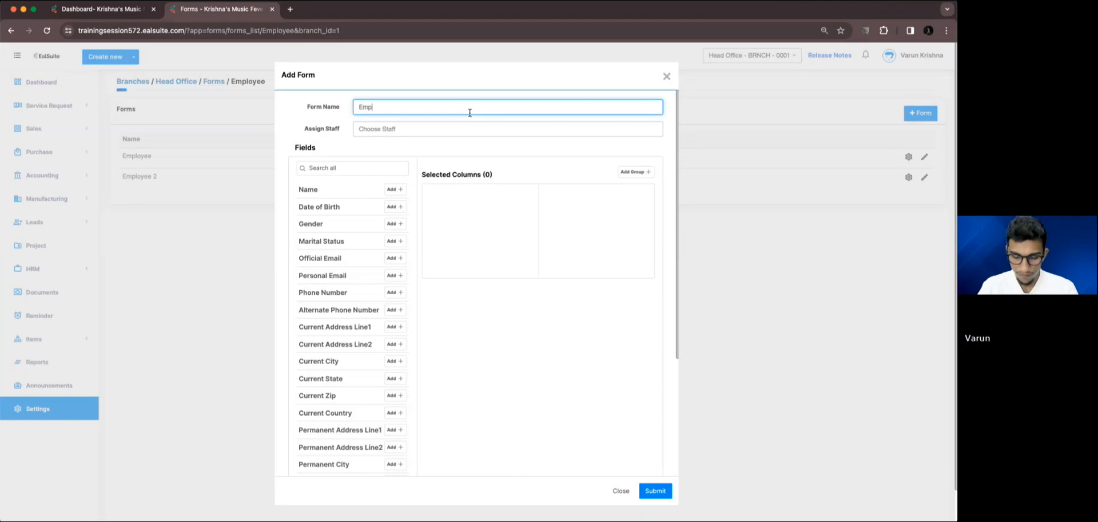
{"action": "type", "text": "loyee"}
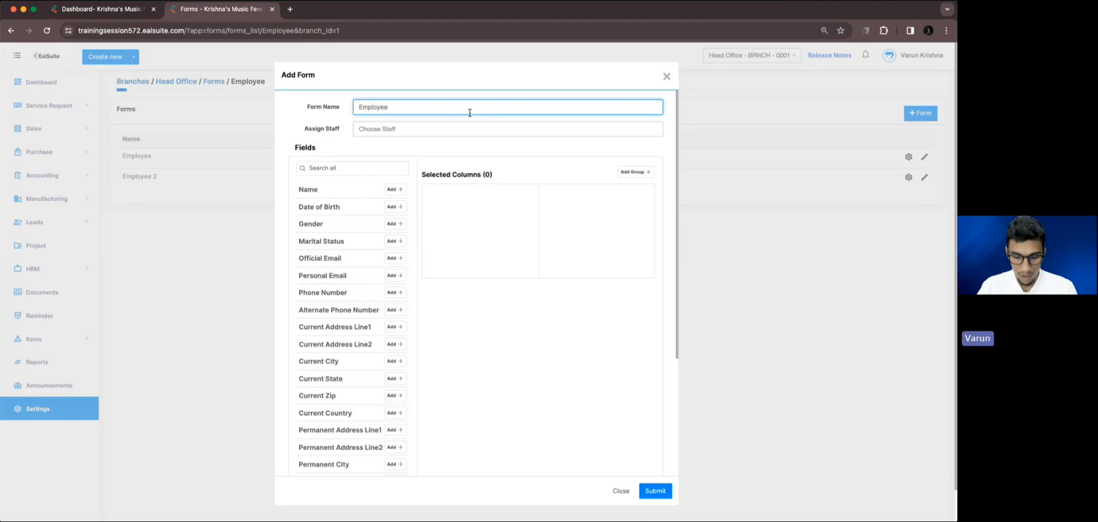
{"action": "type", "text": " Form "}
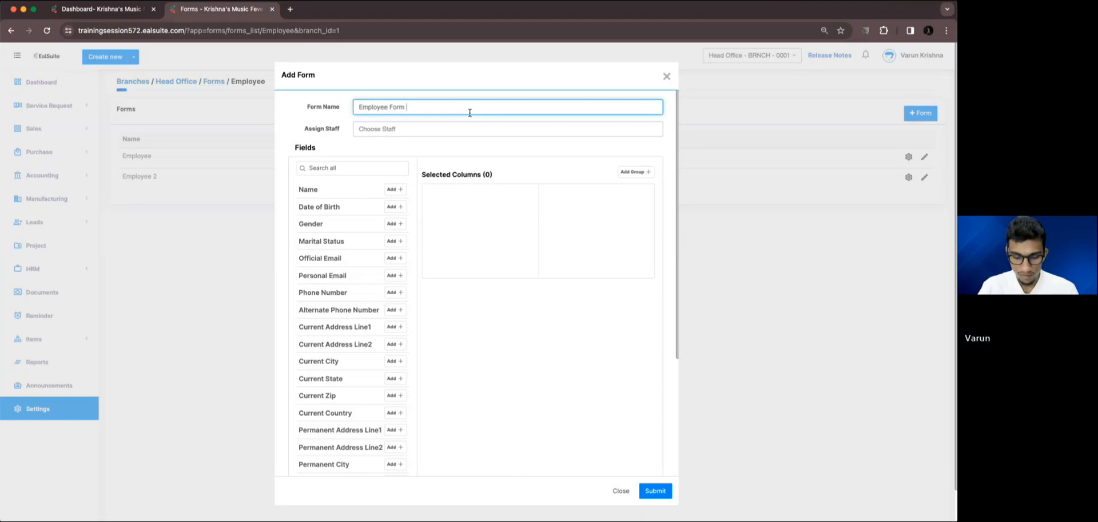
{"action": "type", "text": "N"}
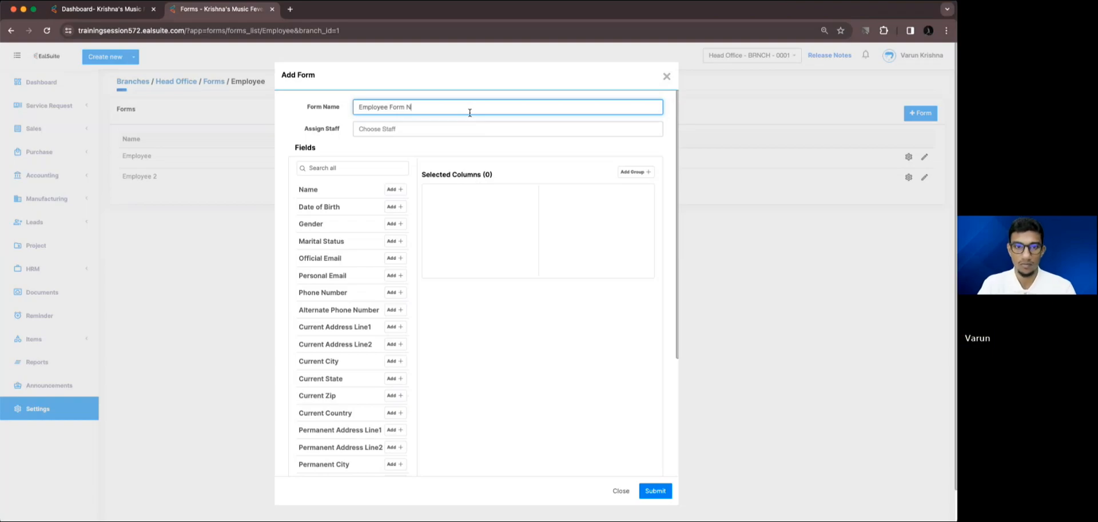
{"action": "type", "text": "ew"}
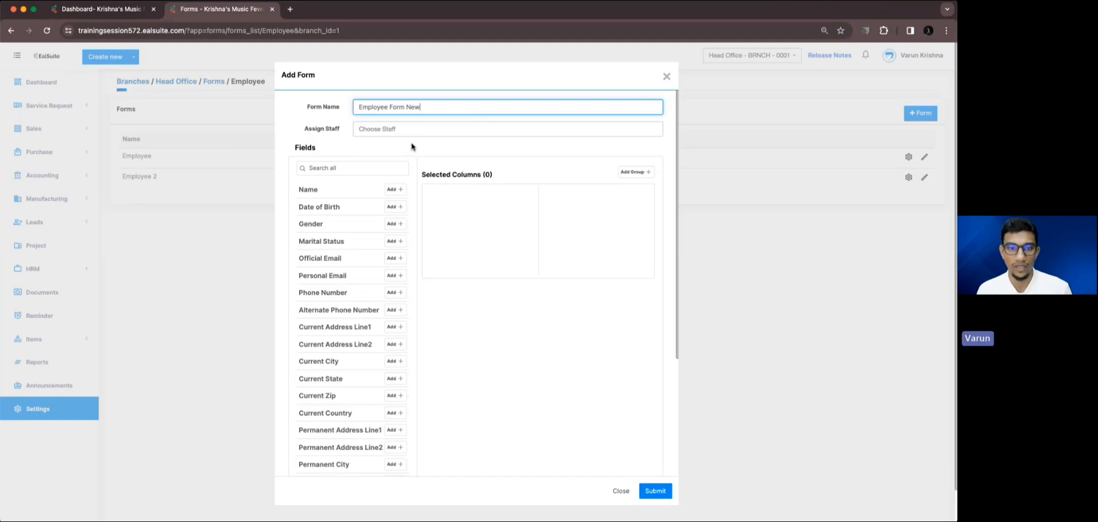
Add the Name, Date of Birth, Gender, Marital Status, Official Email, Personal Email, Phone Number and Alternate Phone Number fields to the form.
{"action": "left_click", "coordinate": [396, 191]}
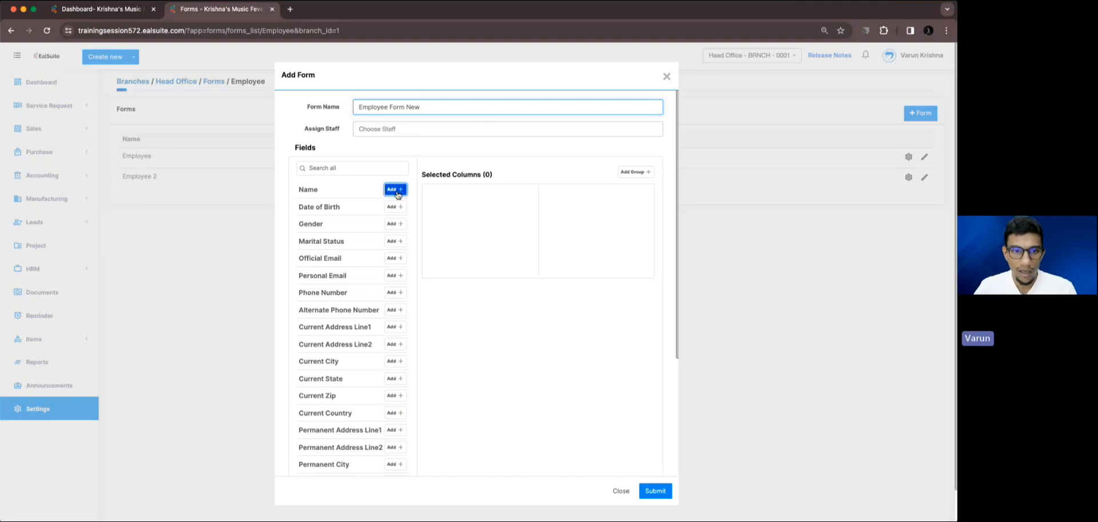
{"action": "left_click", "coordinate": [397, 193]}
{"action": "left_click", "coordinate": [397, 193]}
{"action": "left_click", "coordinate": [397, 192]}
{"action": "left_click", "coordinate": [397, 192]}
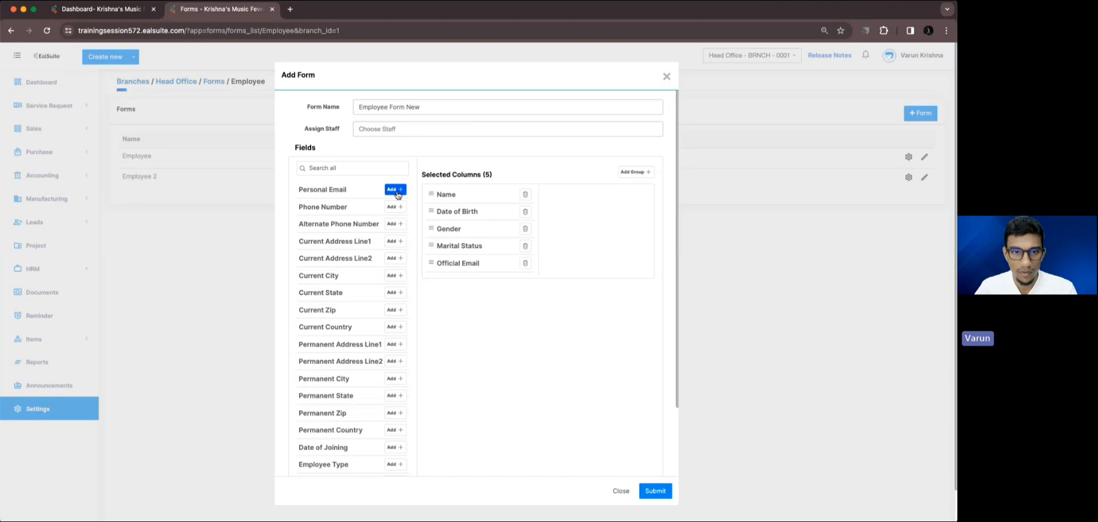
{"action": "left_click", "coordinate": [397, 192]}
{"action": "left_click", "coordinate": [397, 192]}
{"action": "left_click", "coordinate": [397, 193]}
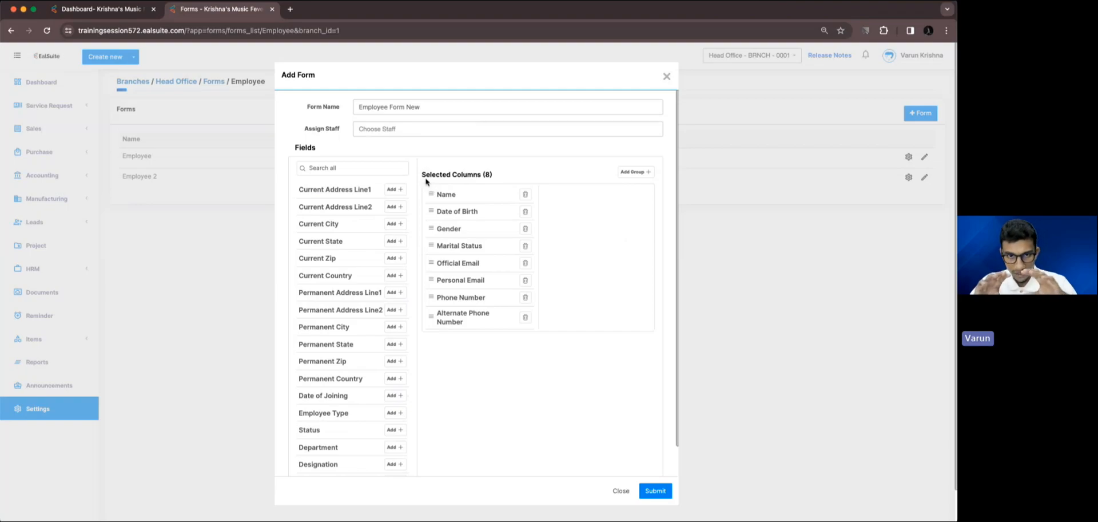
Add a field group above the Name field and name it "Personal Details".
{"action": "left_click", "coordinate": [632, 172]}
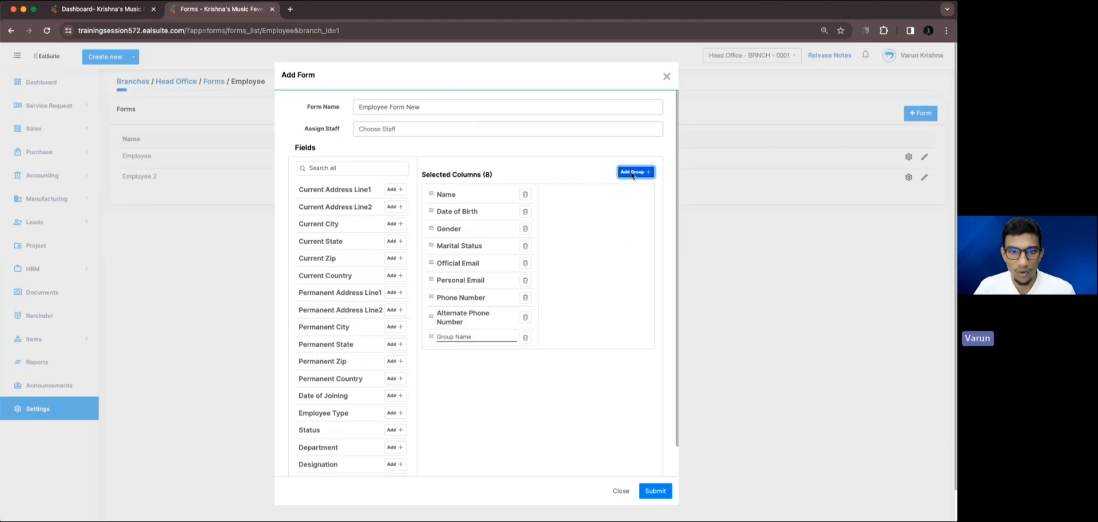
{"action": "left_click_drag", "start_coordinate": [433, 336], "coordinate": [437, 191]}
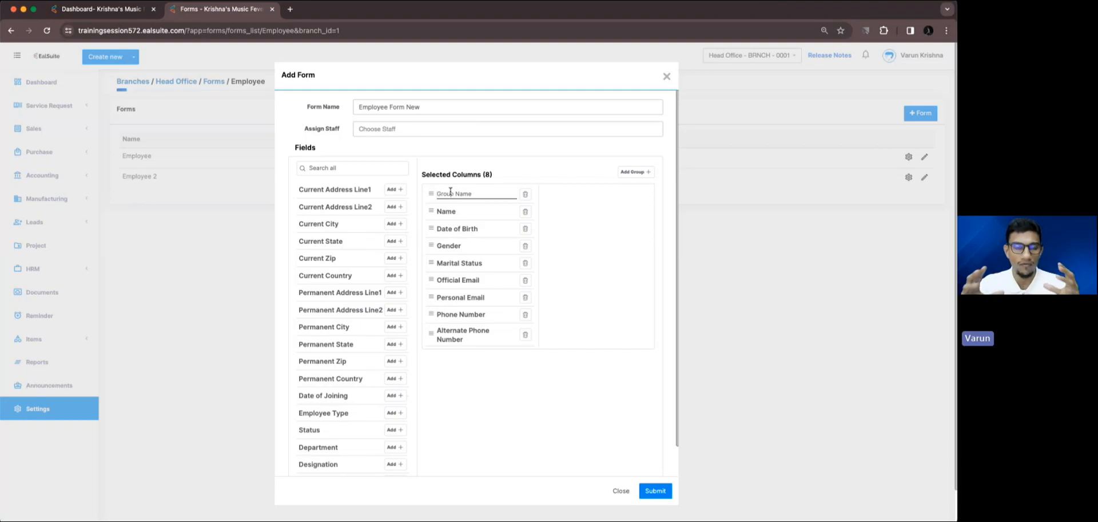
{"action": "type", "text": "Per"}
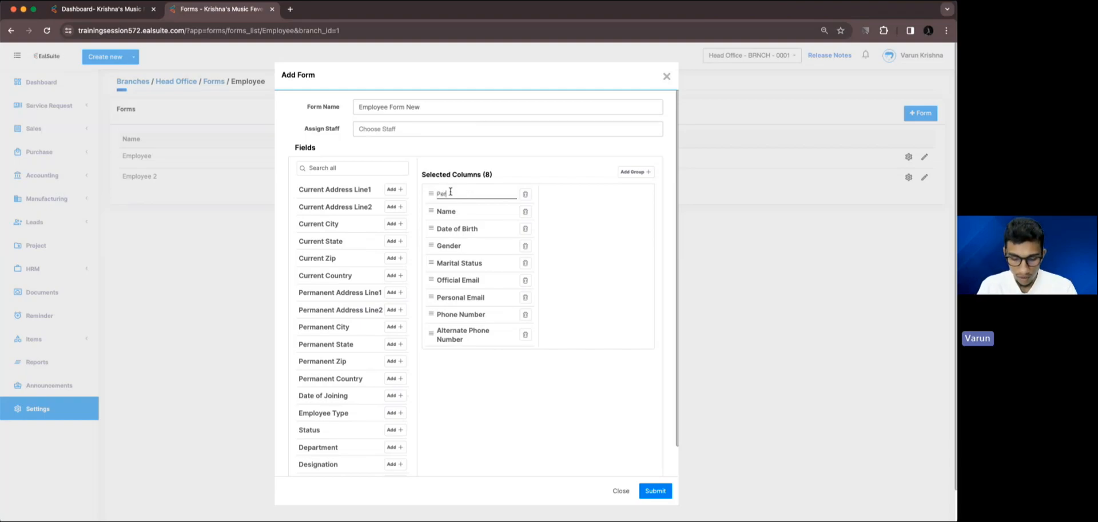
{"action": "type", "text": "sonal Details"}
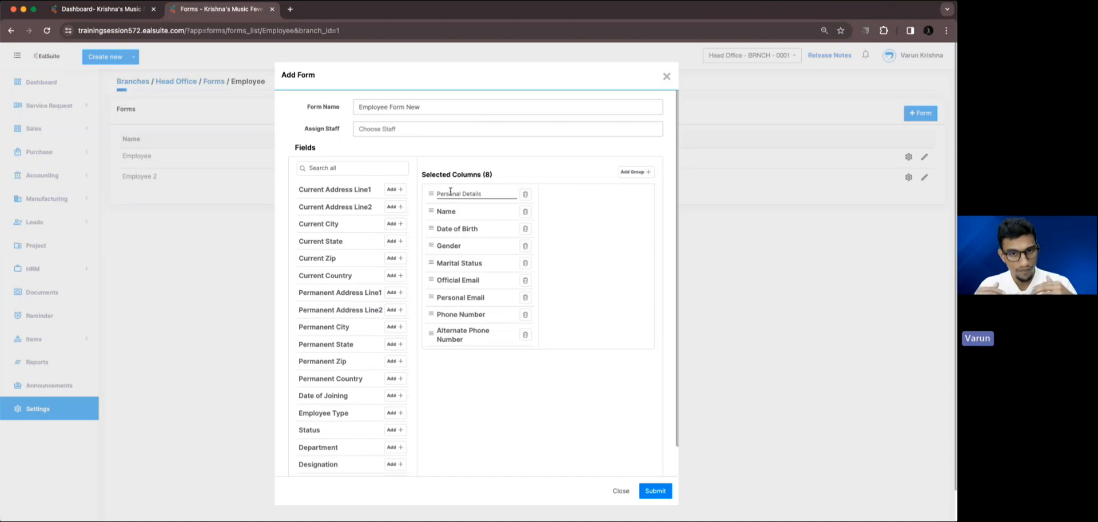
Remove the Gender field from the selected columns and add it back at the end of the list.
{"action": "mouse_move", "coordinate": [430, 245]}
{"action": "left_mouse_down"}
{"action": "mouse_move", "coordinate": [429, 234]}
{"action": "mouse_move", "coordinate": [430, 255]}
{"action": "mouse_move", "coordinate": [430, 229]}
{"action": "left_mouse_up"}
{"action": "left_click", "coordinate": [524, 229]}
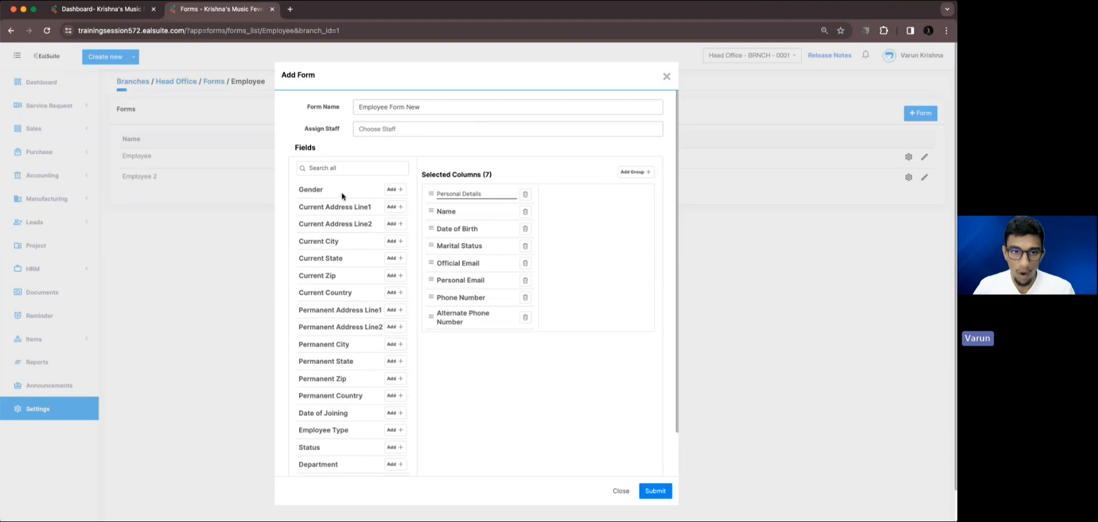
{"action": "left_click", "coordinate": [391, 191]}
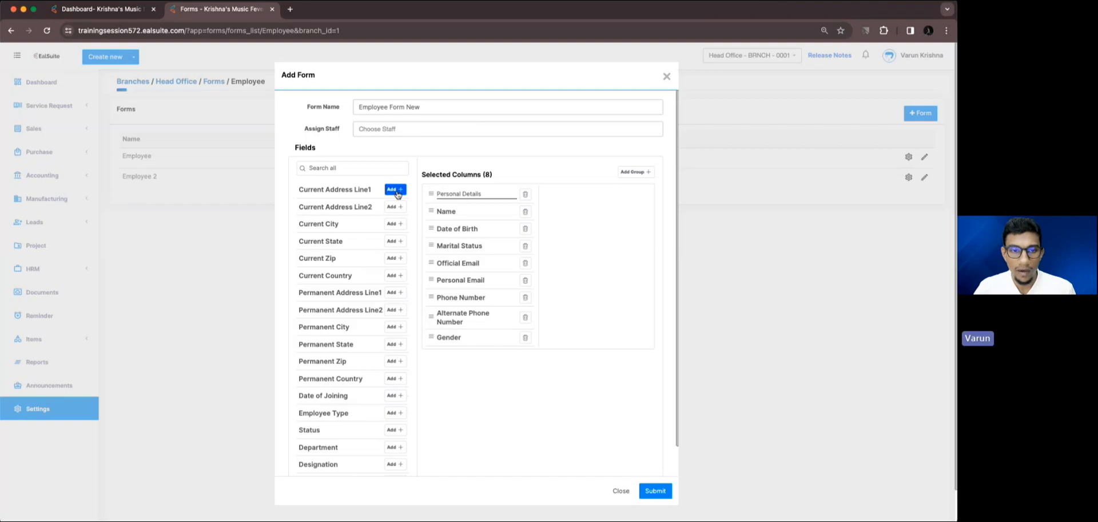
Add a second field group below Gender and name it "Current Address".
{"action": "left_click", "coordinate": [635, 172]}
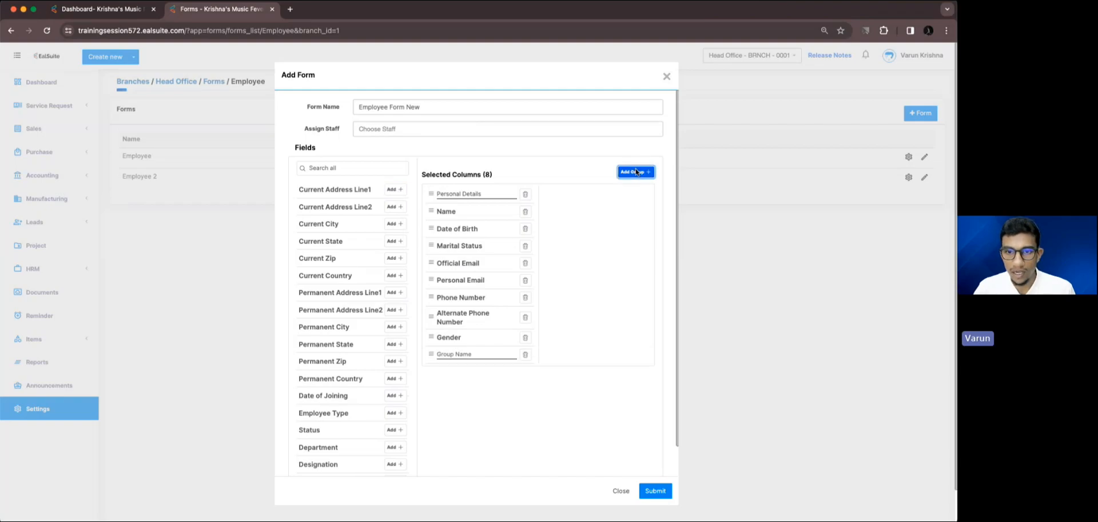
{"action": "left_click", "coordinate": [490, 351]}
{"action": "type", "text": "Curre"}
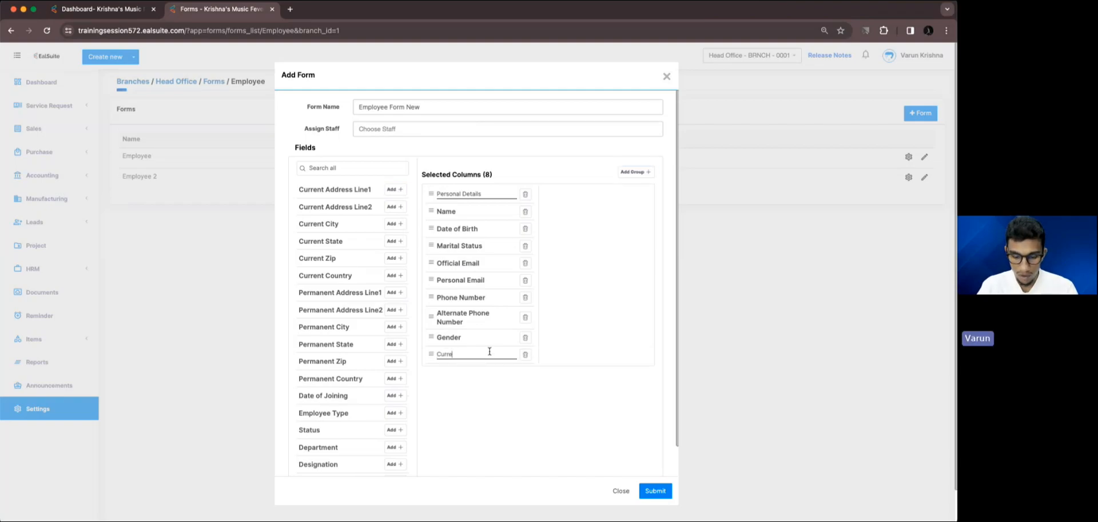
{"action": "type", "text": "nt Addr"}
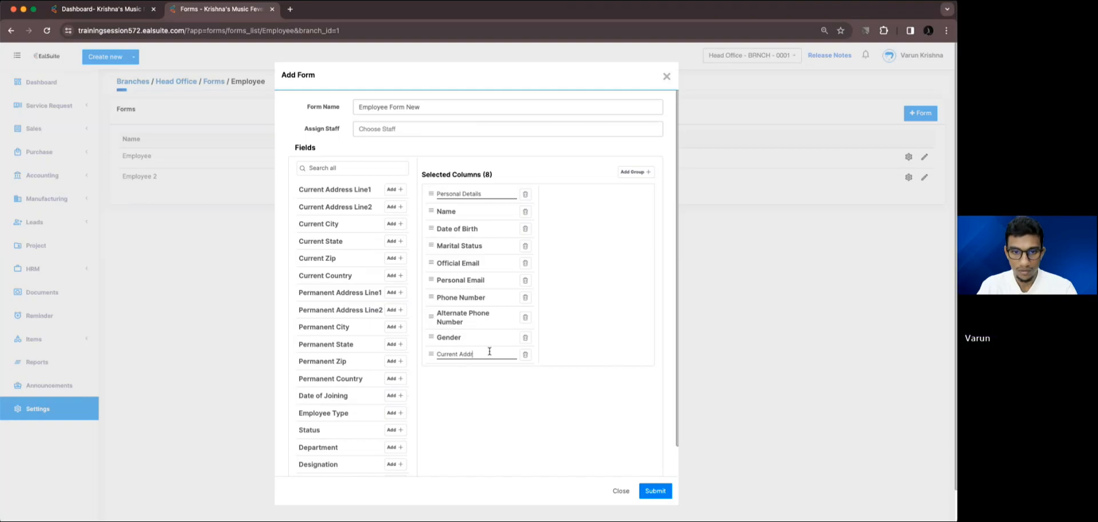
{"action": "type", "text": "ess"}
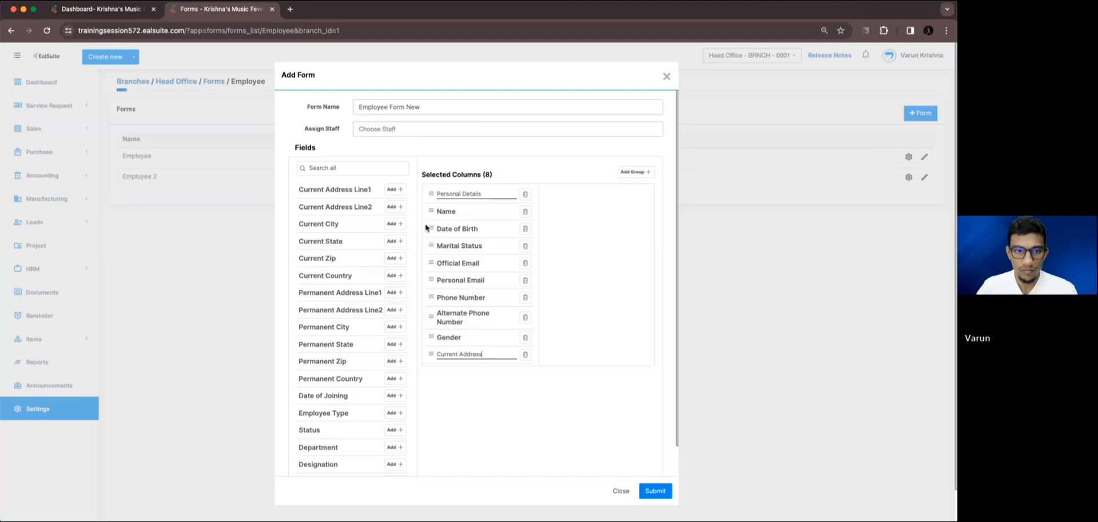
Add the Current Address Line1, Line2, City, State, Zip and Country fields under the Current Address group.
{"action": "left_click", "coordinate": [396, 190]}
{"action": "left_click", "coordinate": [395, 190]}
{"action": "left_click", "coordinate": [396, 190]}
{"action": "left_click", "coordinate": [396, 189]}
{"action": "left_click", "coordinate": [396, 189]}
{"action": "left_click", "coordinate": [396, 189]}
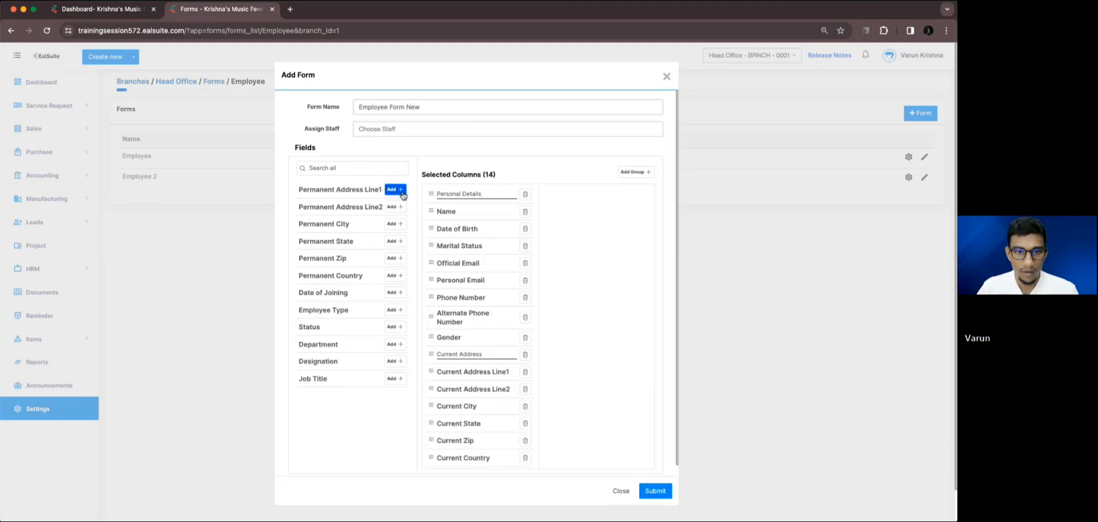
Add a third field group below Current Country and name it "Permanent Address".
{"action": "left_click", "coordinate": [630, 172]}
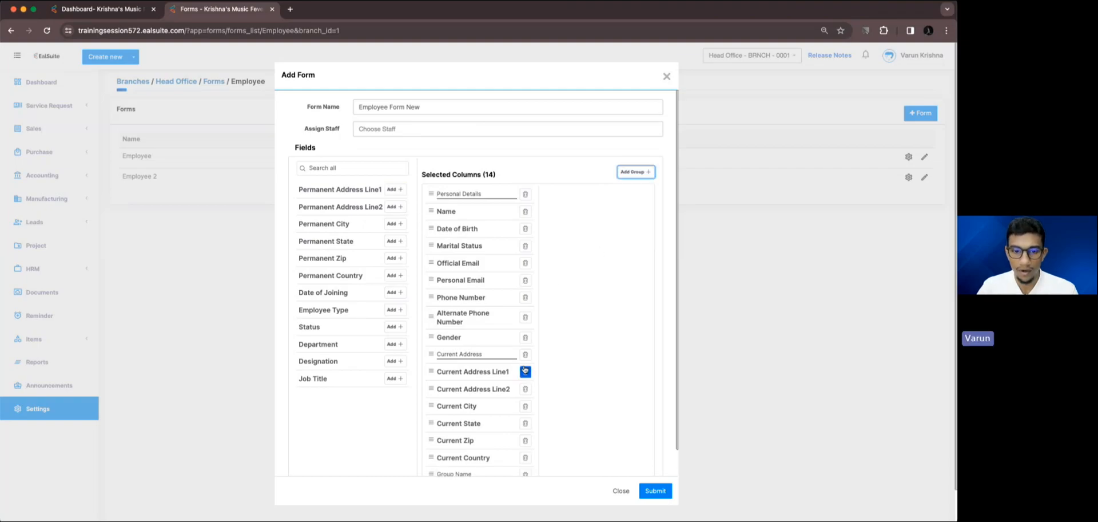
{"action": "scroll", "coordinate": [523, 366], "scroll_direction": "down", "scroll_amount": 1}
{"action": "left_click", "coordinate": [461, 445]}
{"action": "type", "text": "Pe"}
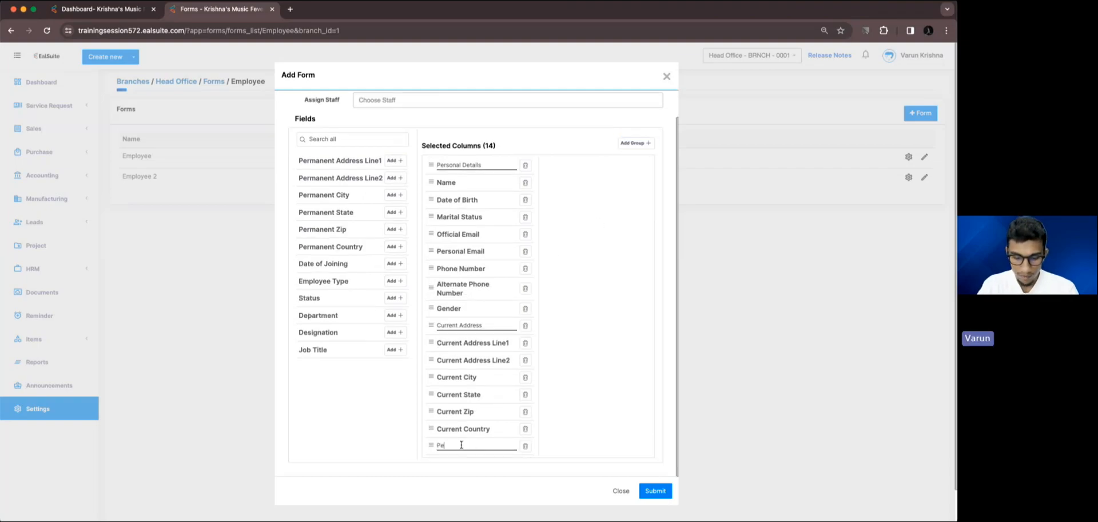
{"action": "type", "text": "rmanent Address"}
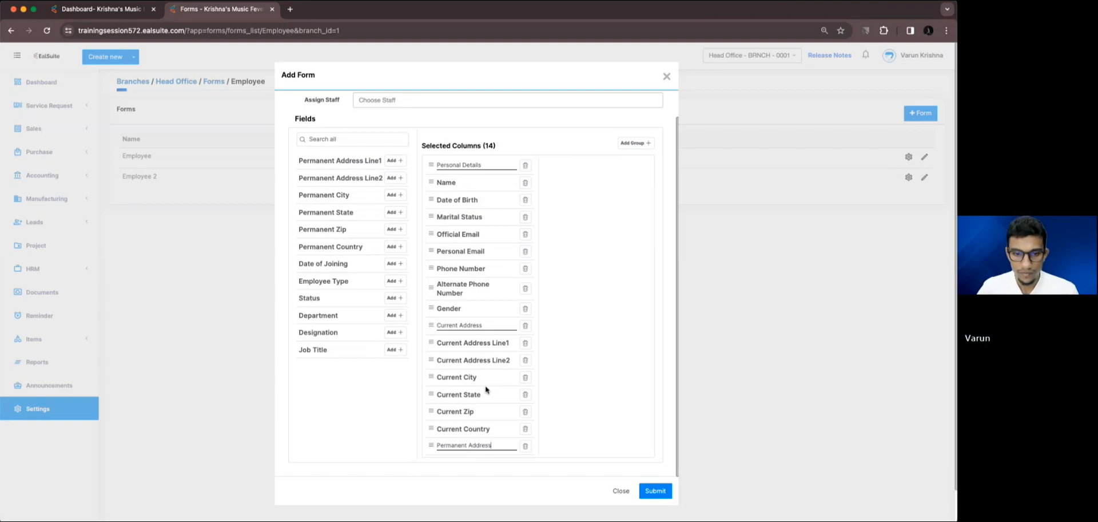
Add the Permanent Address Line1, Line2, City, State, Zip and Country fields under the Permanent Address group.
{"action": "left_click", "coordinate": [395, 161]}
{"action": "left_click", "coordinate": [394, 160]}
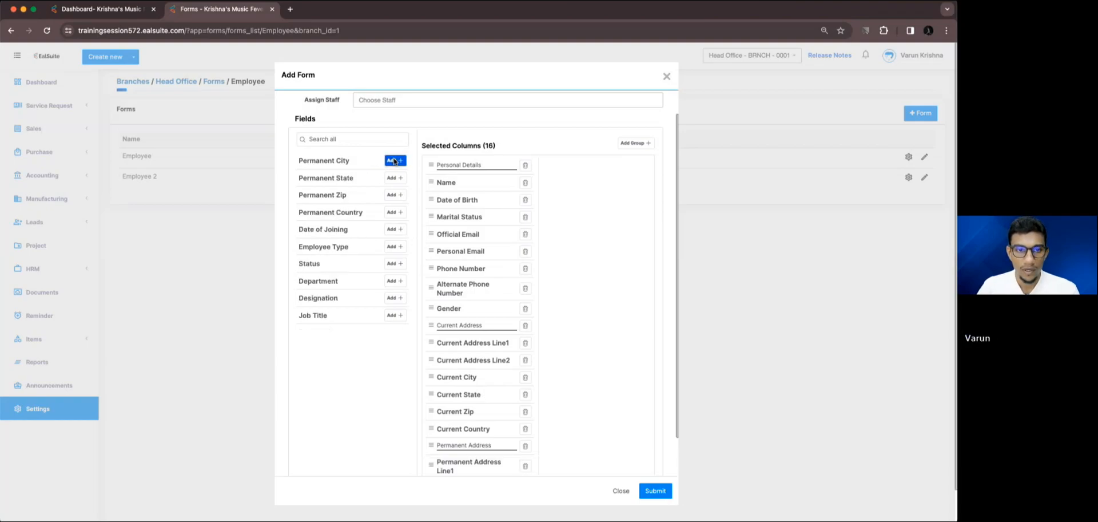
{"action": "left_click", "coordinate": [395, 161]}
{"action": "left_click", "coordinate": [395, 160]}
{"action": "left_click", "coordinate": [395, 161]}
{"action": "left_click", "coordinate": [395, 161]}
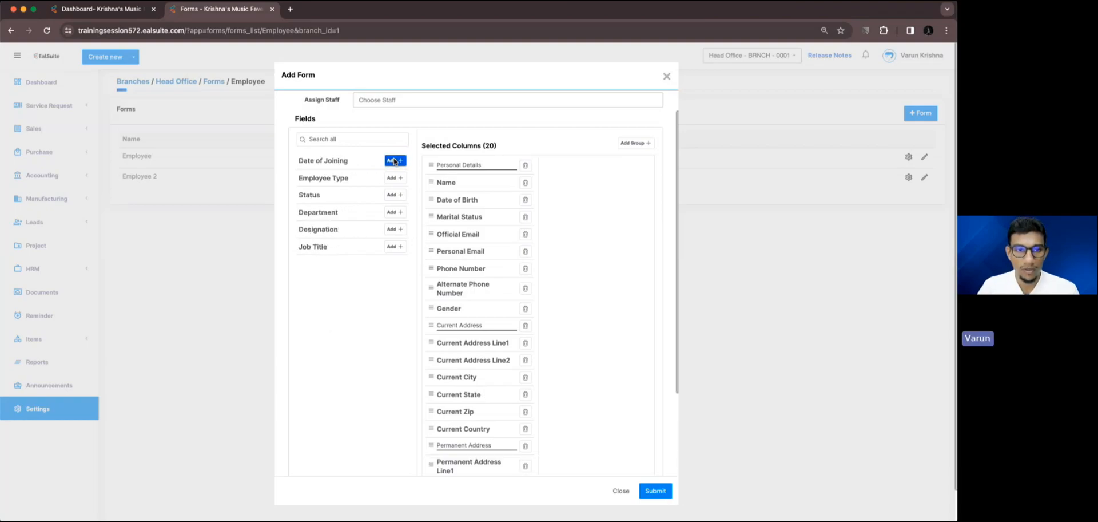
Add a fourth field group below Permanent Country and name it "Employees Details".
{"action": "left_click", "coordinate": [635, 143]}
{"action": "scroll", "coordinate": [506, 391], "scroll_direction": "down", "scroll_amount": 3}
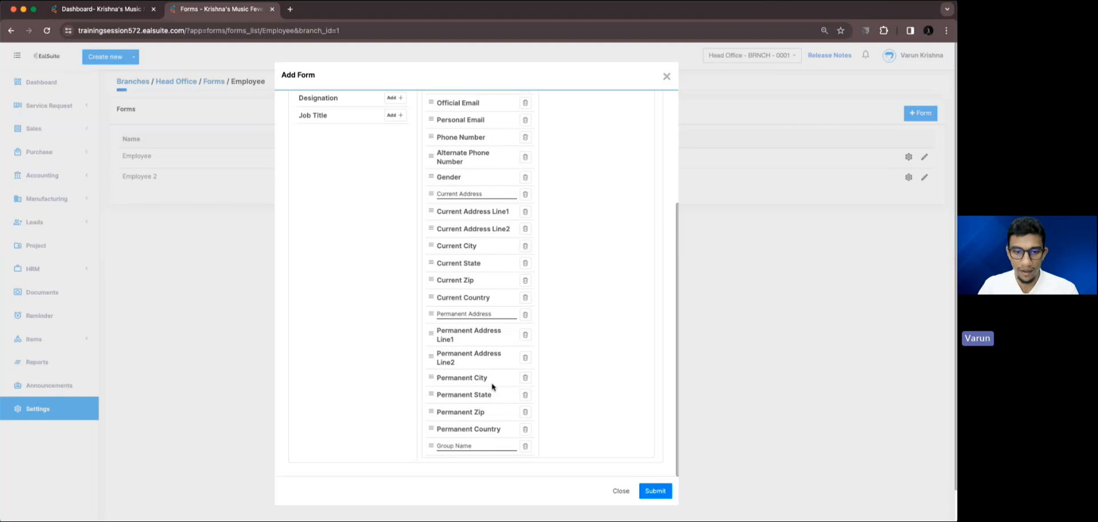
{"action": "left_click", "coordinate": [470, 445]}
{"action": "type", "text": "Empl"}
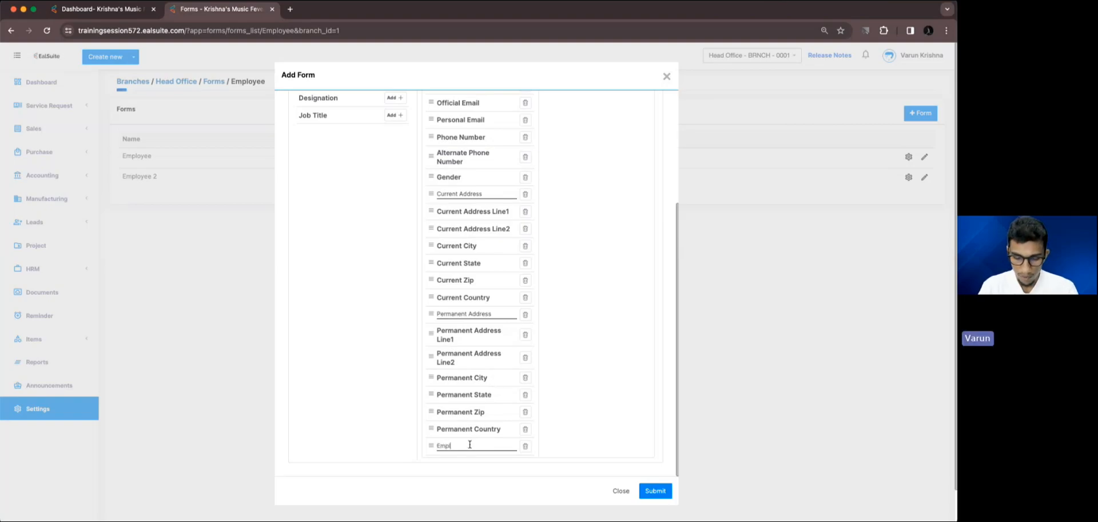
{"action": "type", "text": "oyees"}
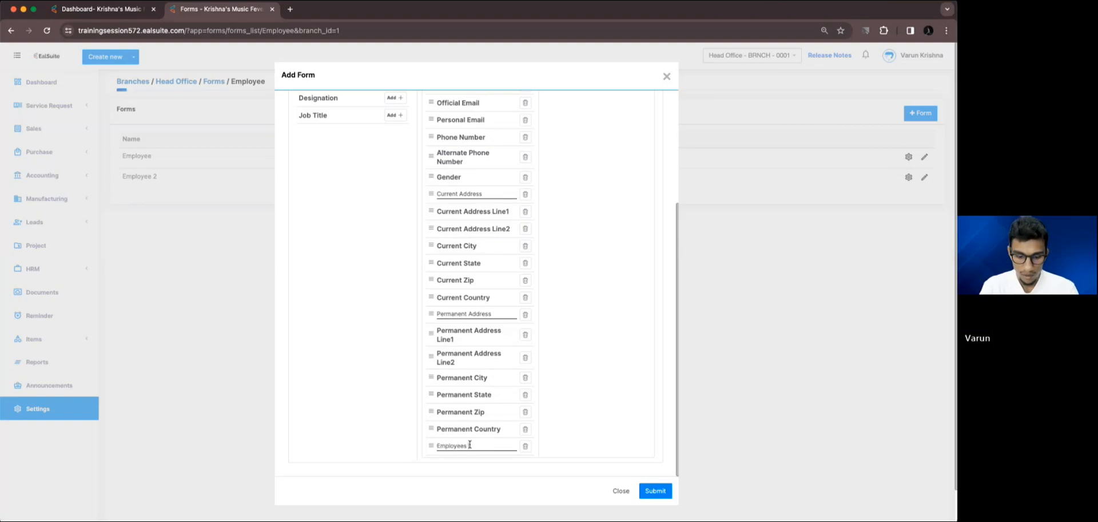
{"action": "type", "text": " Details"}
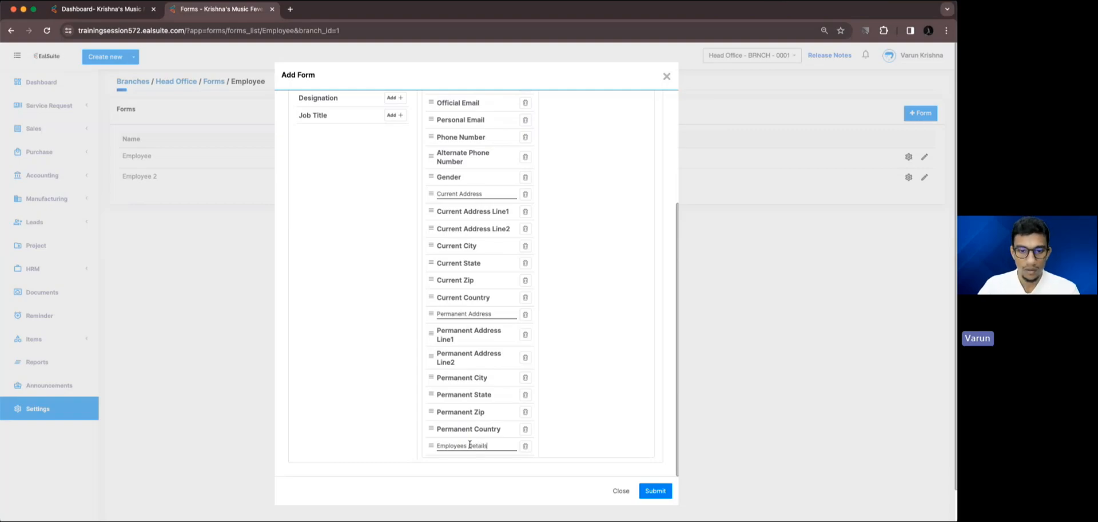
Add the Date of Joining, Employee Type, Status, Department, Designation and Job Title fields under Employees Details and submit the form.
{"action": "scroll", "coordinate": [380, 263], "scroll_direction": "up", "scroll_amount": 10}
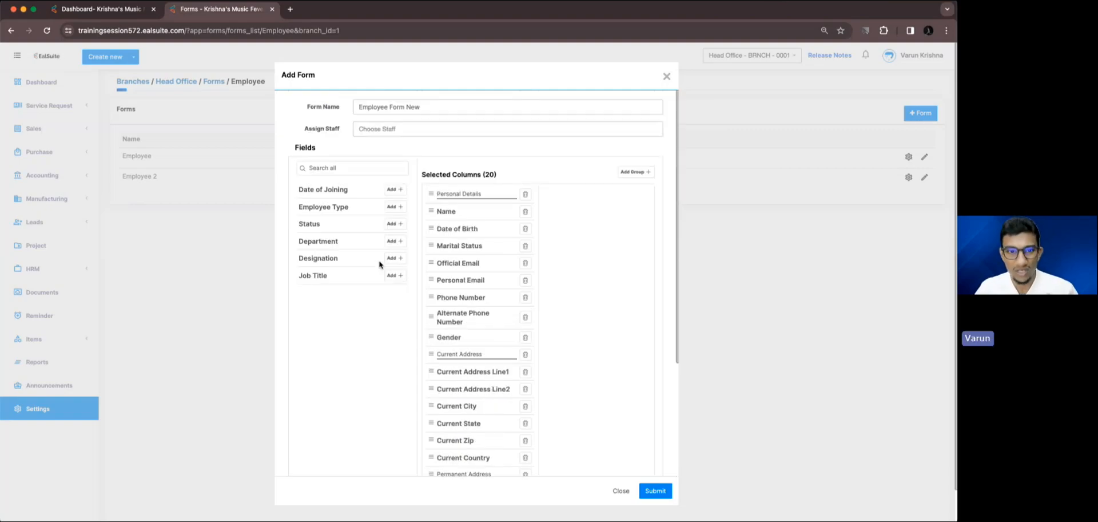
{"action": "left_click", "coordinate": [400, 189]}
{"action": "left_click", "coordinate": [400, 189]}
{"action": "left_click", "coordinate": [400, 190]}
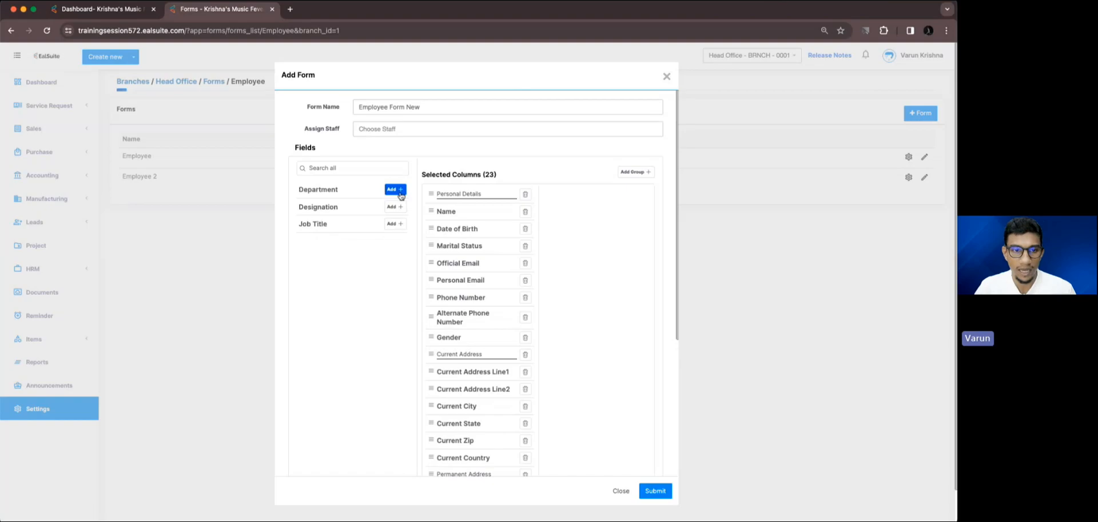
{"action": "left_click", "coordinate": [401, 190]}
{"action": "left_click", "coordinate": [401, 189]}
{"action": "left_click", "coordinate": [401, 189]}
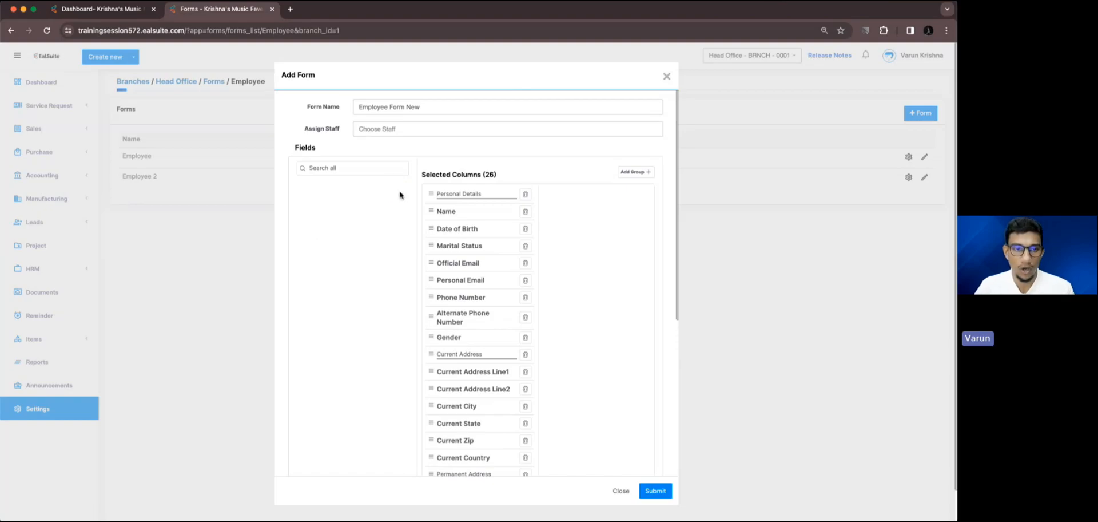
{"action": "scroll", "coordinate": [629, 423], "scroll_direction": "down", "scroll_amount": 5}
{"action": "left_click", "coordinate": [655, 490]}
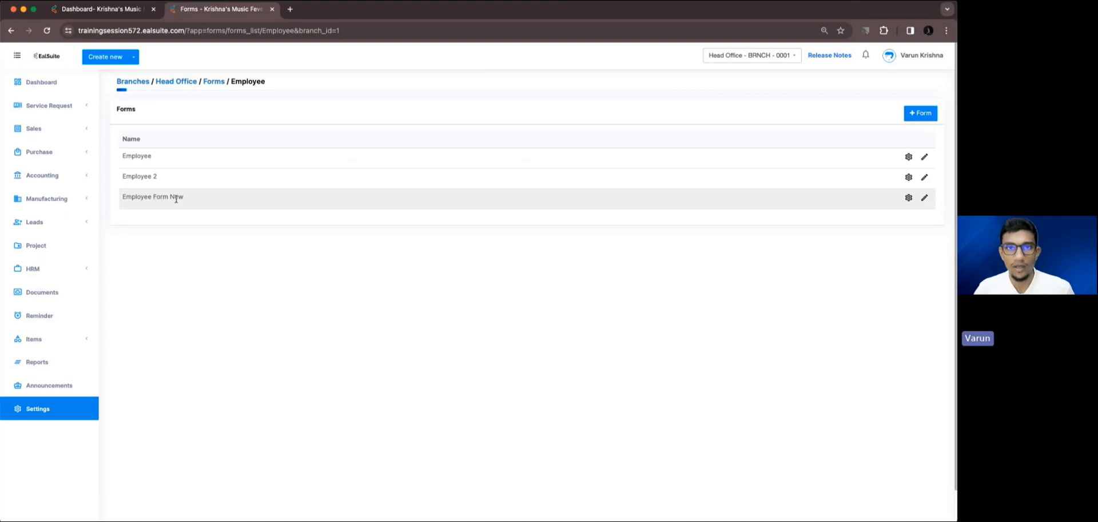
Start a new employee record in HRM and select Employee Form New as its form.
{"action": "left_click", "coordinate": [77, 274]}
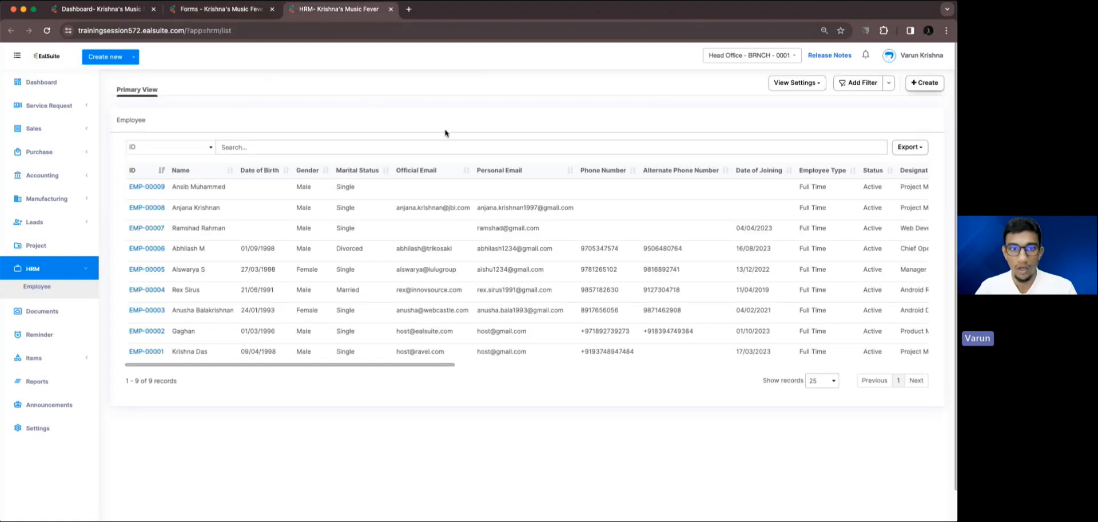
{"action": "left_click", "coordinate": [917, 82]}
{"action": "left_click", "coordinate": [480, 112]}
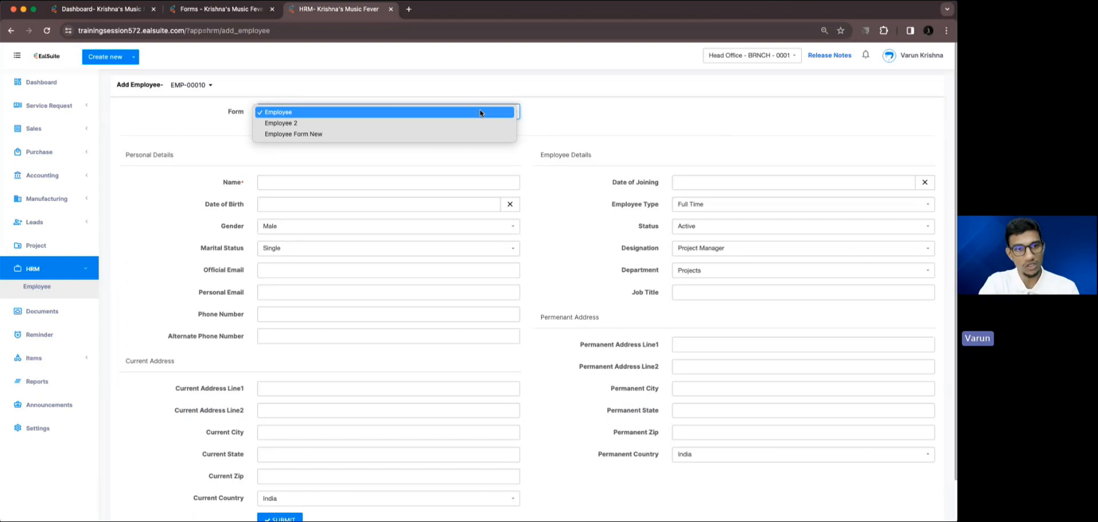
{"action": "left_click", "coordinate": [455, 134]}
Examine the field groups and fields of Employee Form New, from Personal Details down to Employees Details.
{"action": "scroll", "coordinate": [378, 230], "scroll_direction": "down", "scroll_amount": 3}
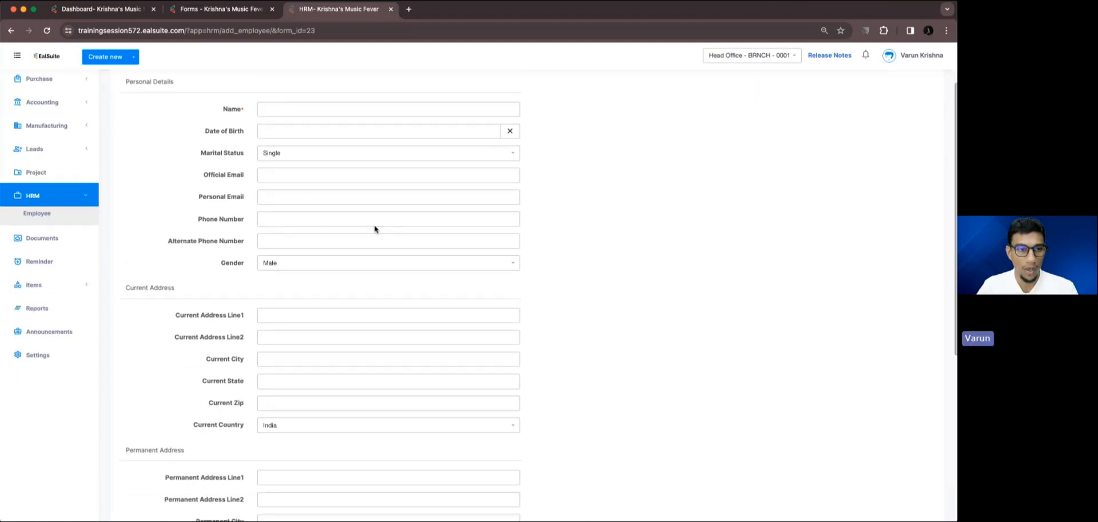
{"action": "scroll", "coordinate": [198, 171], "scroll_direction": "down", "scroll_amount": 2}
{"action": "scroll", "coordinate": [171, 182], "scroll_direction": "down", "scroll_amount": 1}
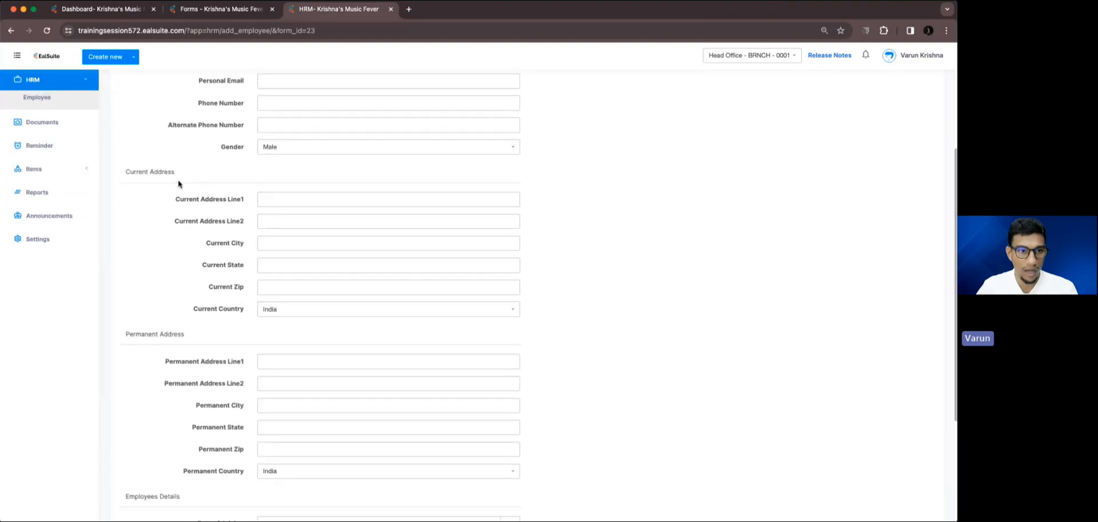
{"action": "scroll", "coordinate": [179, 183], "scroll_direction": "down", "scroll_amount": 2}
{"action": "scroll", "coordinate": [189, 332], "scroll_direction": "down", "scroll_amount": 1}
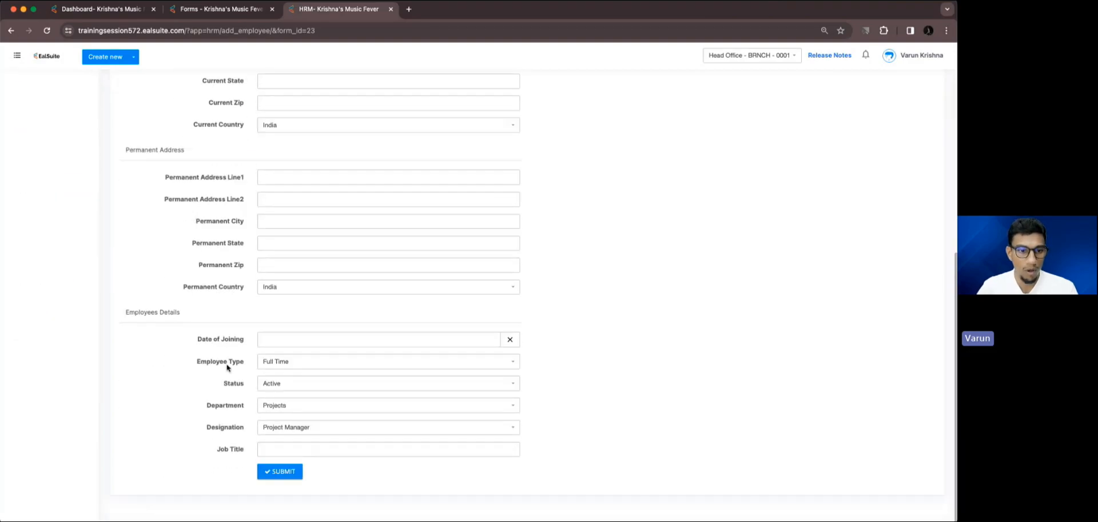
{"action": "scroll", "coordinate": [474, 334], "scroll_direction": "up", "scroll_amount": 4}
{"action": "scroll", "coordinate": [548, 303], "scroll_direction": "up", "scroll_amount": 3}
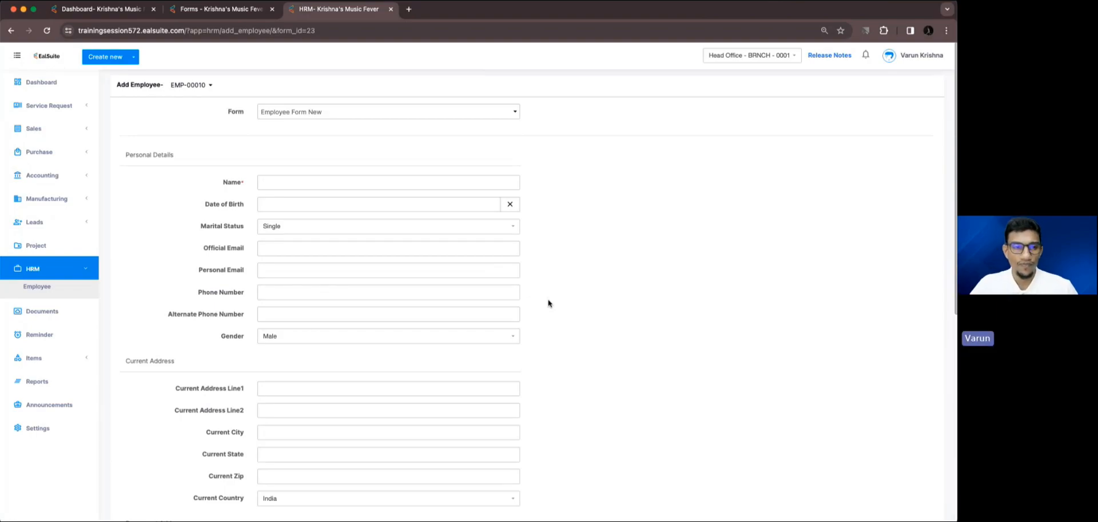
{"action": "double_click", "coordinate": [224, 182]}
Enter the employee's name under Personal Details and submit the new employee record.
{"action": "left_click", "coordinate": [315, 187]}
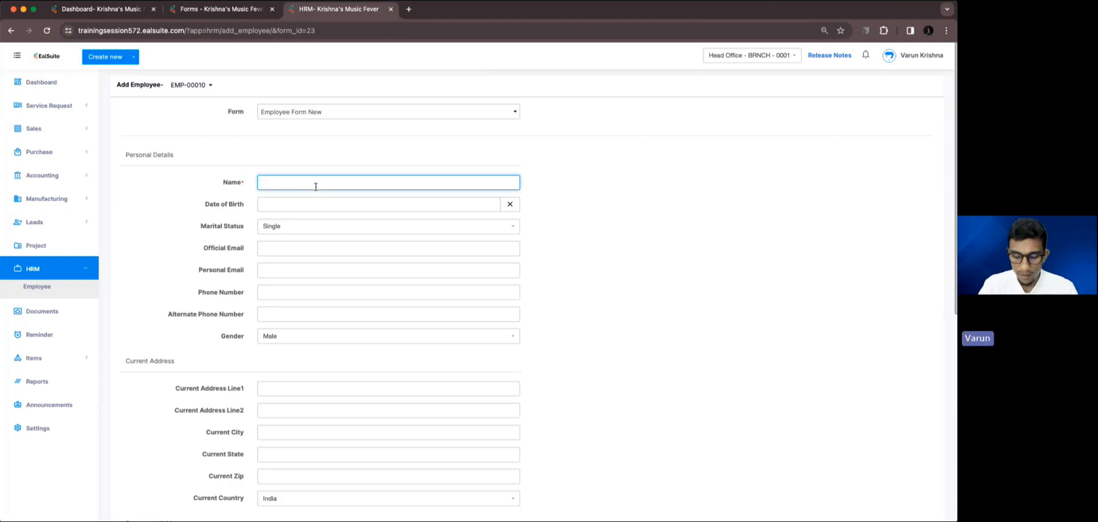
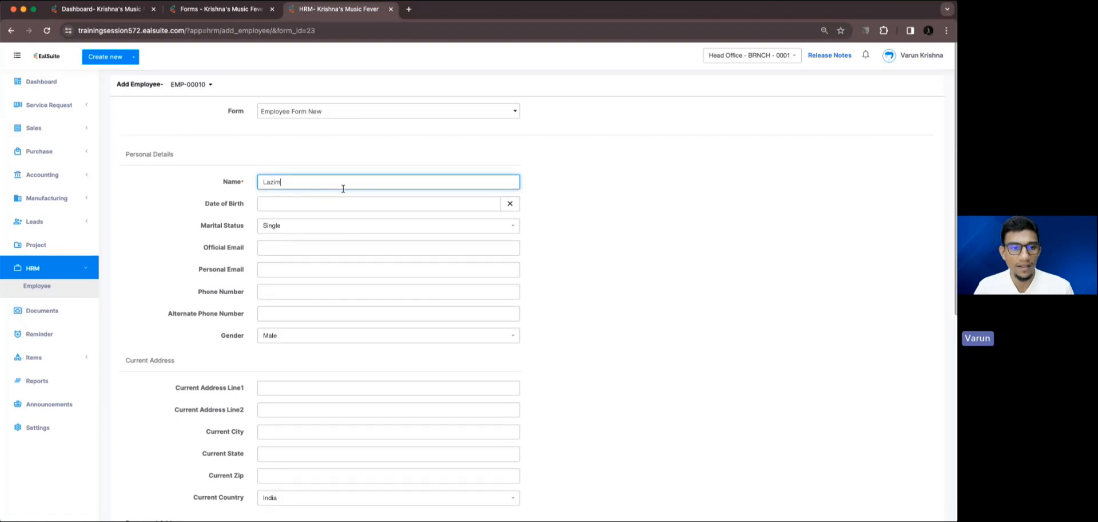
{"action": "scroll", "coordinate": [343, 188], "scroll_direction": "down", "scroll_amount": 7}
{"action": "left_click", "coordinate": [289, 479]}
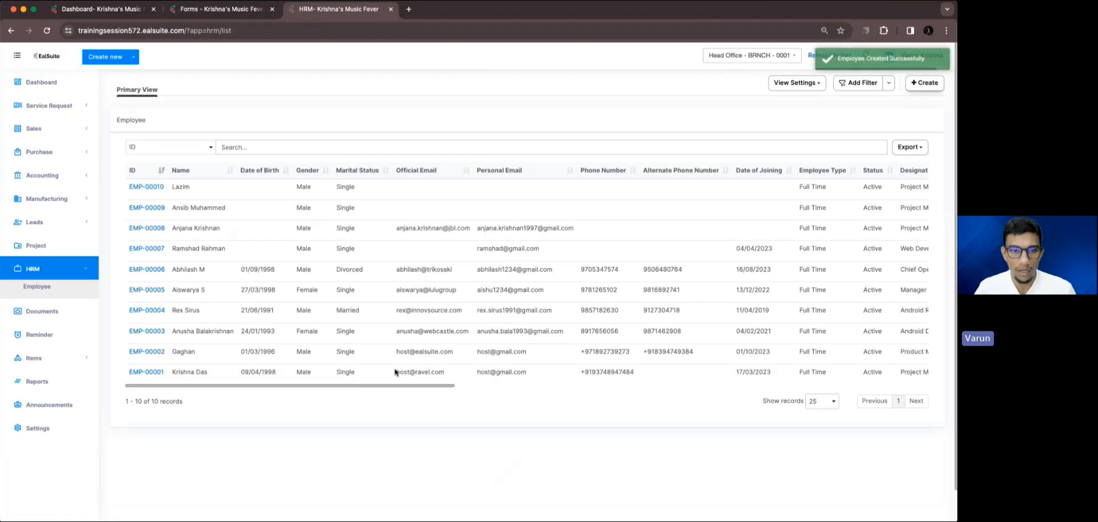
Review the employee list's columns and open the newly created employee record for editing.
{"action": "scroll", "coordinate": [596, 230], "scroll_direction": "right", "scroll_amount": 10}
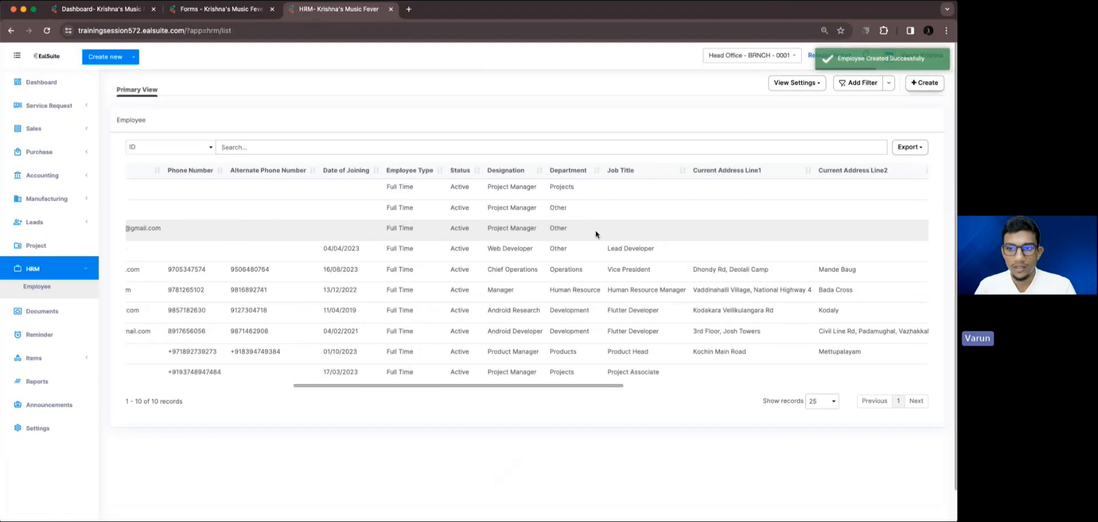
{"action": "scroll", "coordinate": [595, 233], "scroll_direction": "right", "scroll_amount": 10}
{"action": "scroll", "coordinate": [595, 234], "scroll_direction": "left", "scroll_amount": 15}
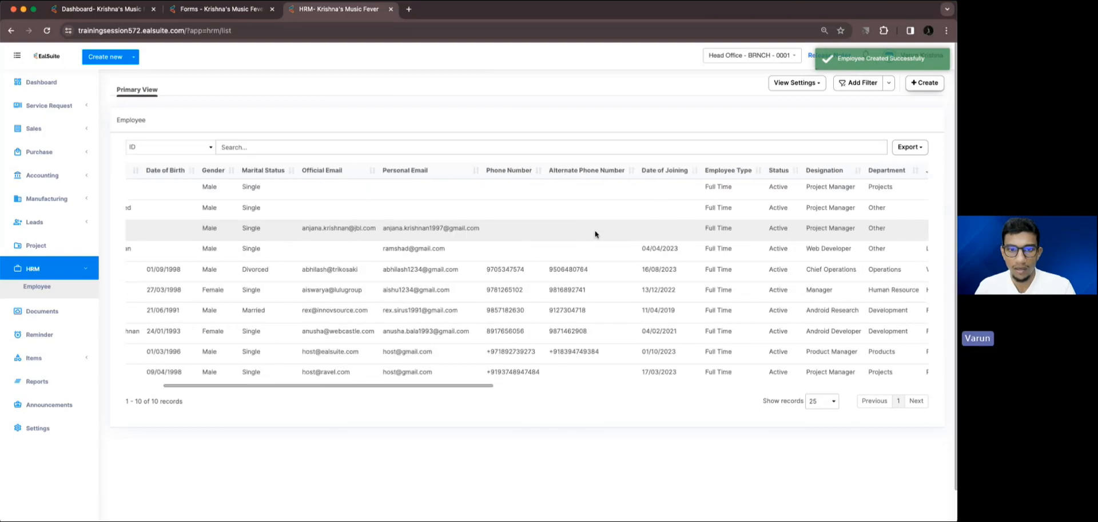
{"action": "scroll", "coordinate": [595, 234], "scroll_direction": "right", "scroll_amount": 3}
{"action": "scroll", "coordinate": [380, 206], "scroll_direction": "left", "scroll_amount": 10}
{"action": "scroll", "coordinate": [487, 211], "scroll_direction": "right", "scroll_amount": 12}
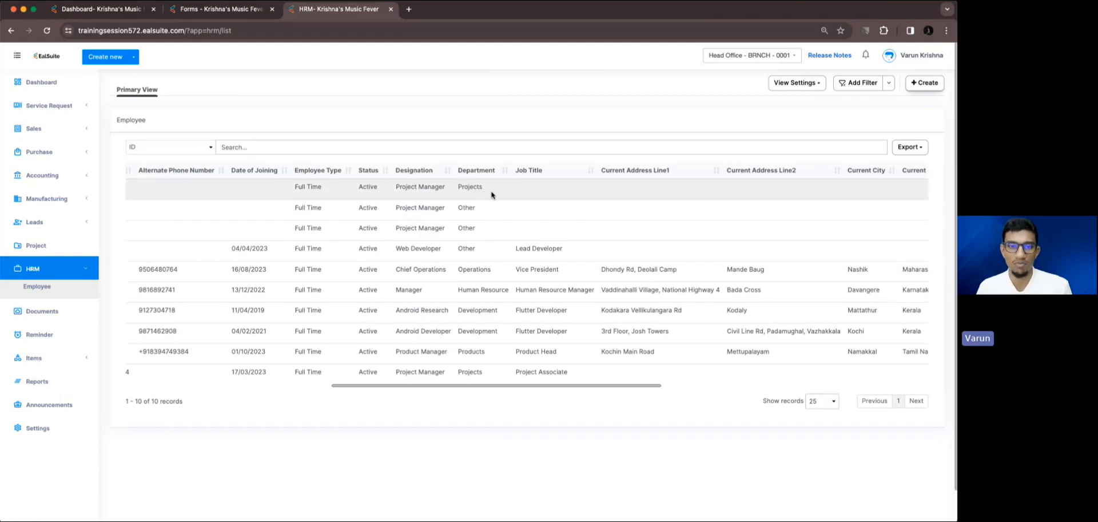
{"action": "scroll", "coordinate": [763, 196], "scroll_direction": "right", "scroll_amount": 10}
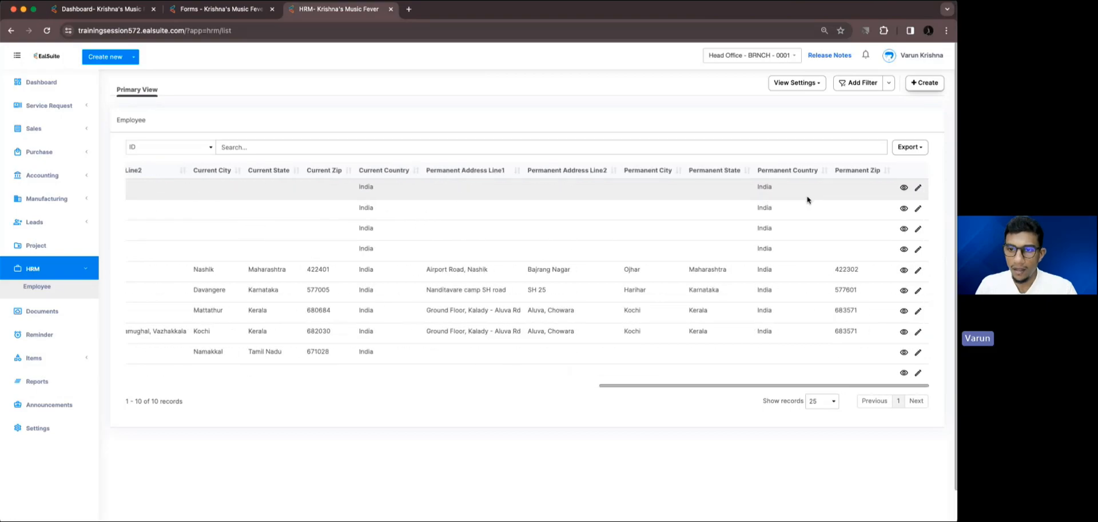
{"action": "left_click", "coordinate": [915, 192]}
Check the available Department and Designation options under Employees Details without changing them.
{"action": "scroll", "coordinate": [694, 275], "scroll_direction": "down", "scroll_amount": 7}
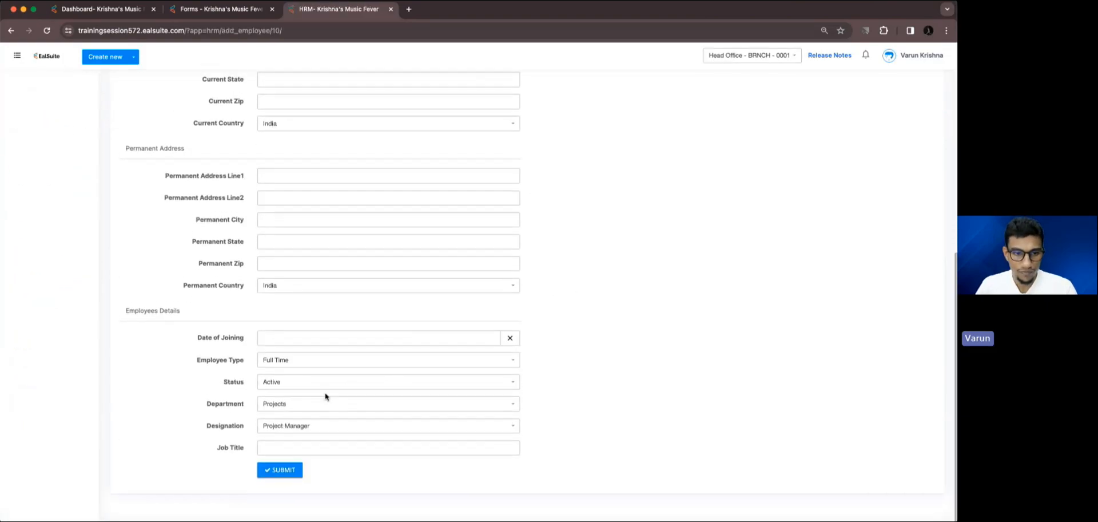
{"action": "left_click", "coordinate": [310, 406]}
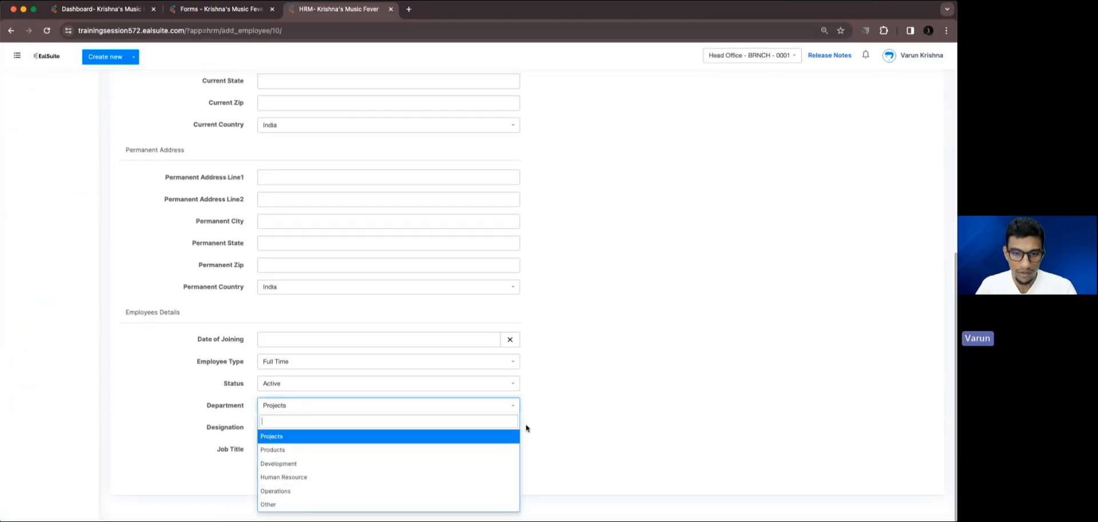
{"action": "left_click", "coordinate": [527, 426]}
{"action": "left_click", "coordinate": [454, 425]}
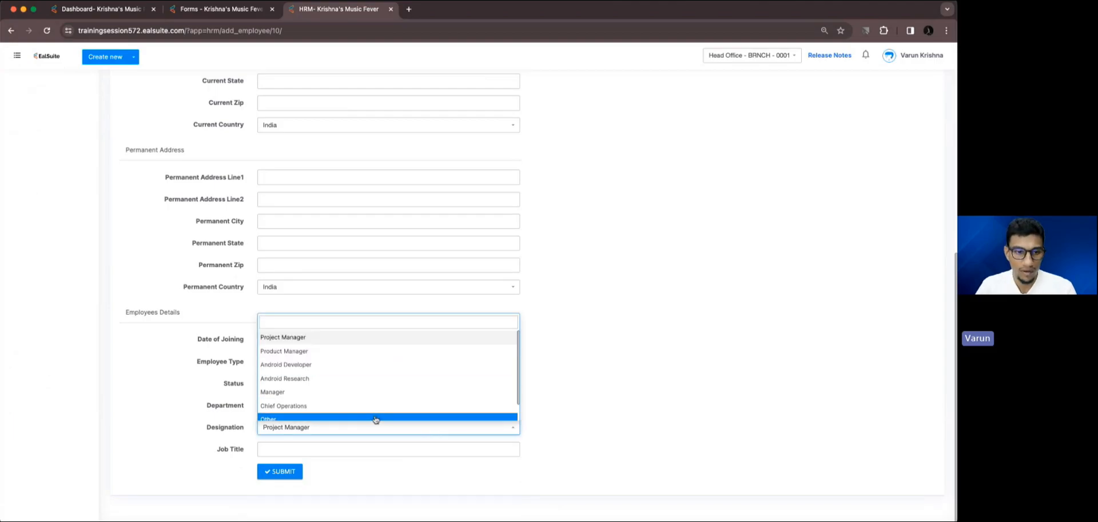
{"action": "left_click", "coordinate": [586, 432]}
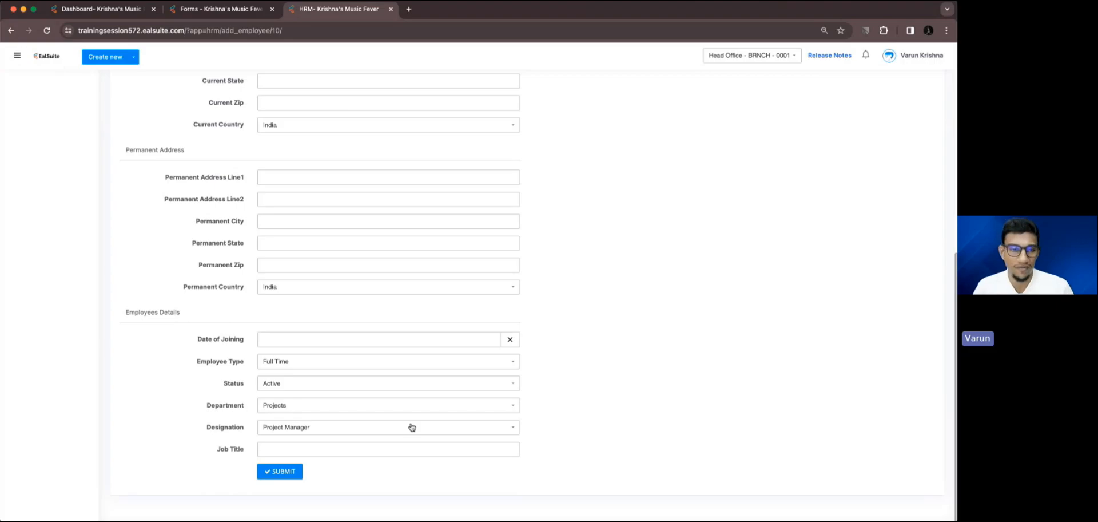
{"action": "scroll", "coordinate": [410, 426], "scroll_direction": "up", "scroll_amount": 10}
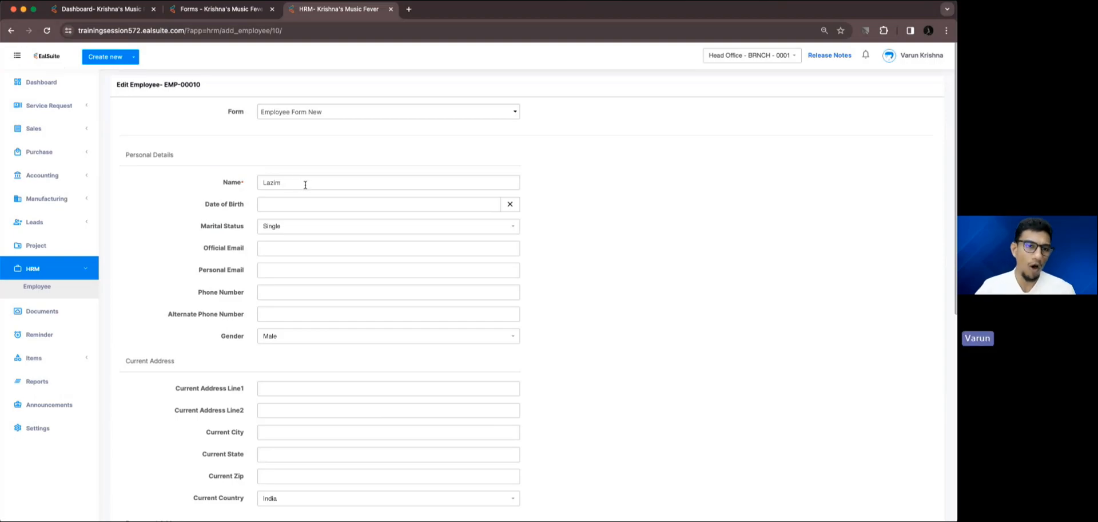
Open the Form Guardian settings of Employee Form New and start adding a new rule.
{"action": "left_click", "coordinate": [217, 9]}
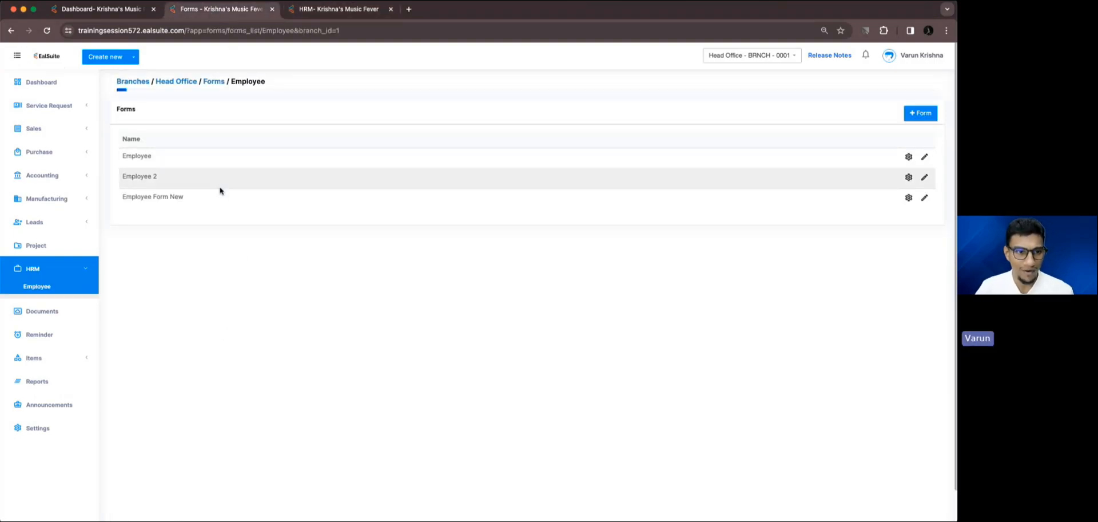
{"action": "left_click_drag", "start_coordinate": [121, 197], "coordinate": [186, 200]}
{"action": "left_click", "coordinate": [186, 200]}
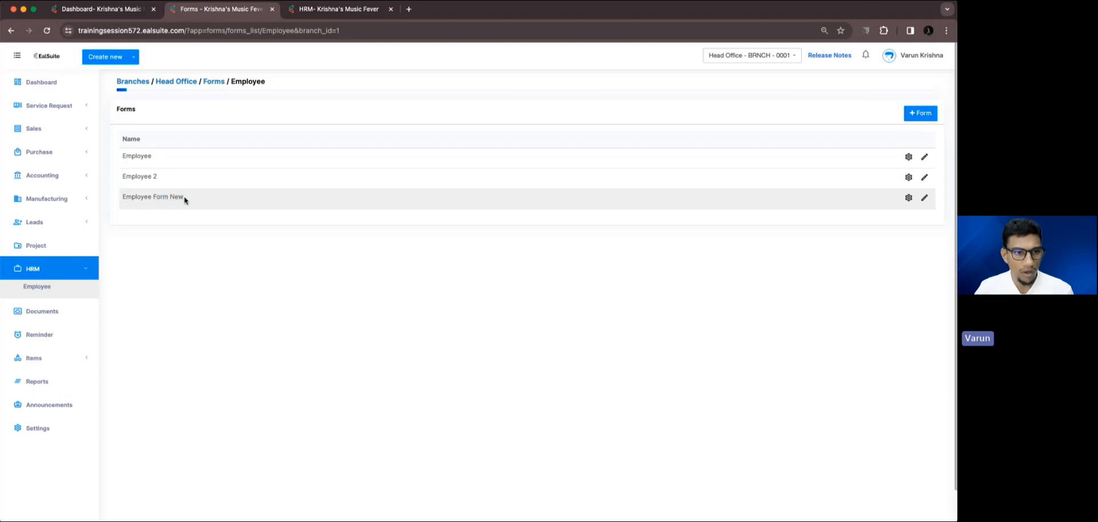
{"action": "left_click", "coordinate": [909, 198]}
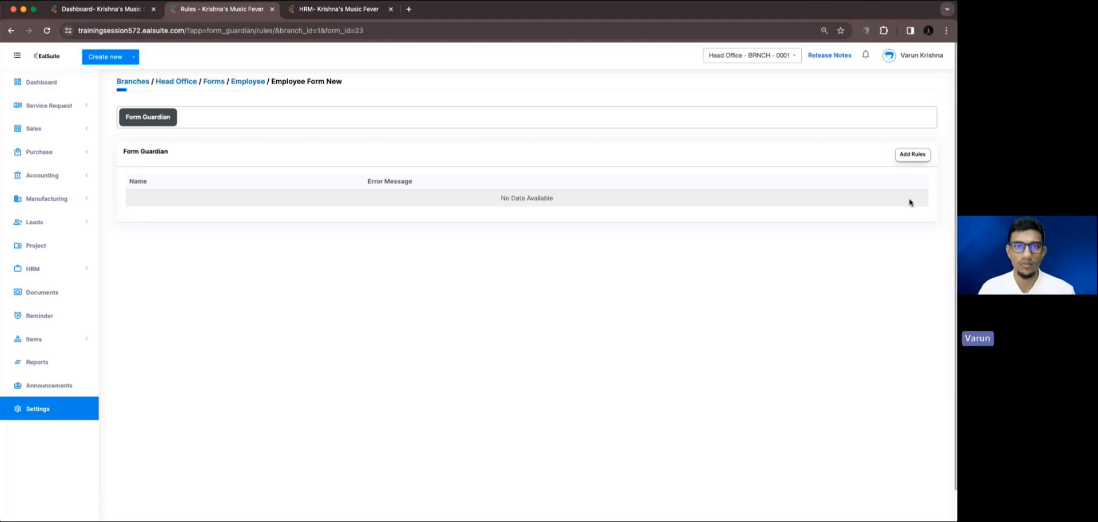
{"action": "left_click", "coordinate": [912, 155]}
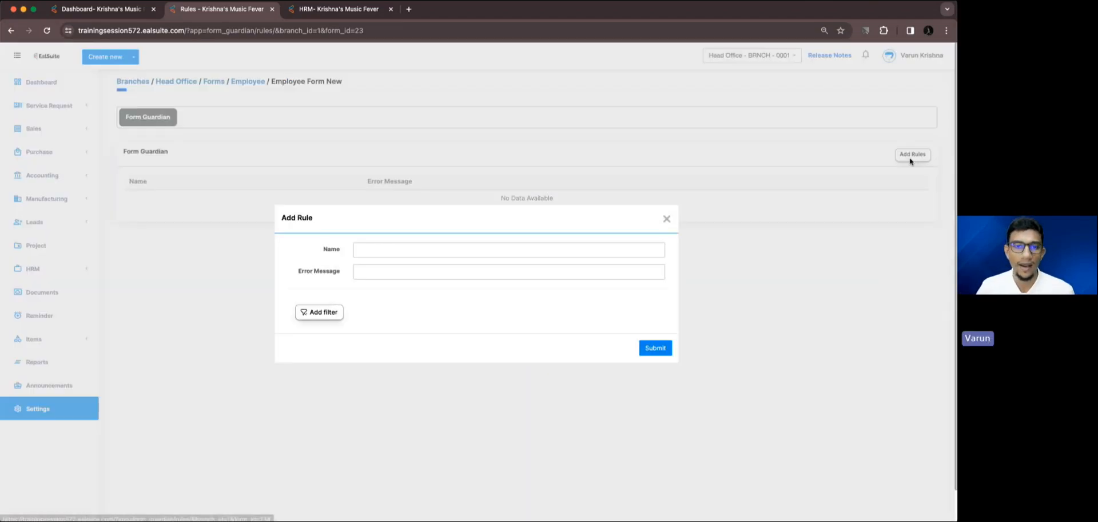
{"action": "left_click", "coordinate": [532, 250]}
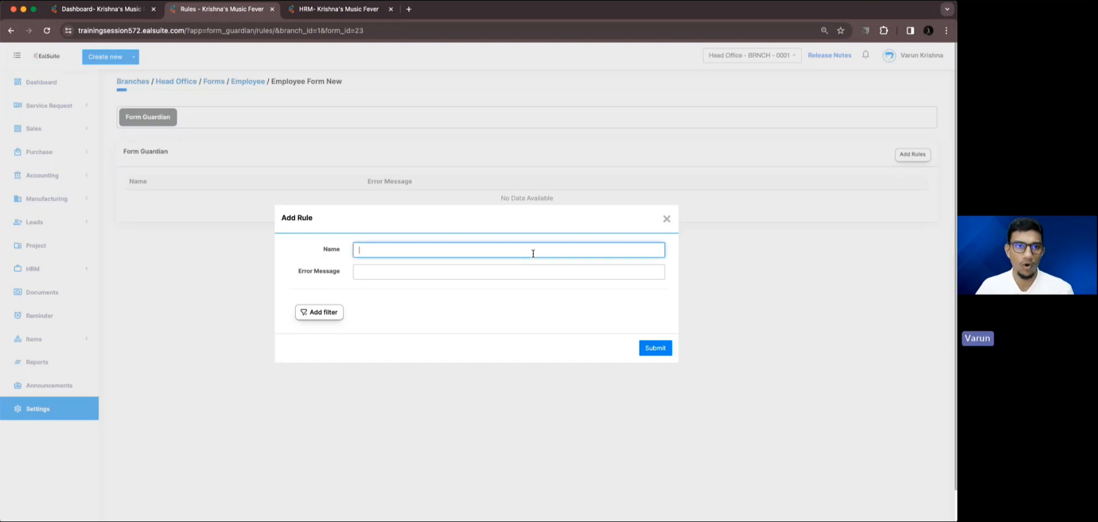
Return to the employee record being edited and review its form fields for use in a validation rule.
{"action": "left_click", "coordinate": [291, 11]}
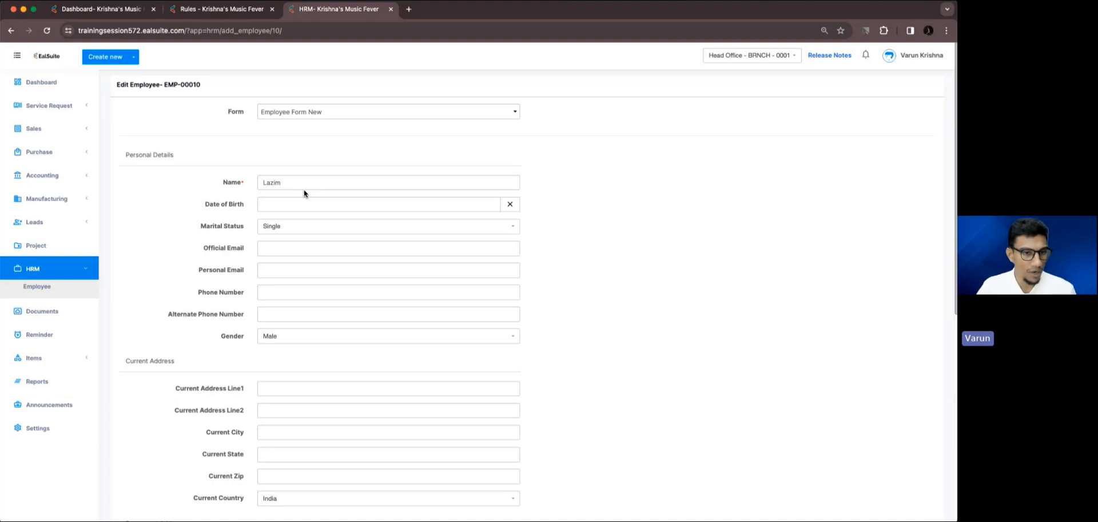
{"action": "scroll", "coordinate": [303, 191], "scroll_direction": "down", "scroll_amount": 2}
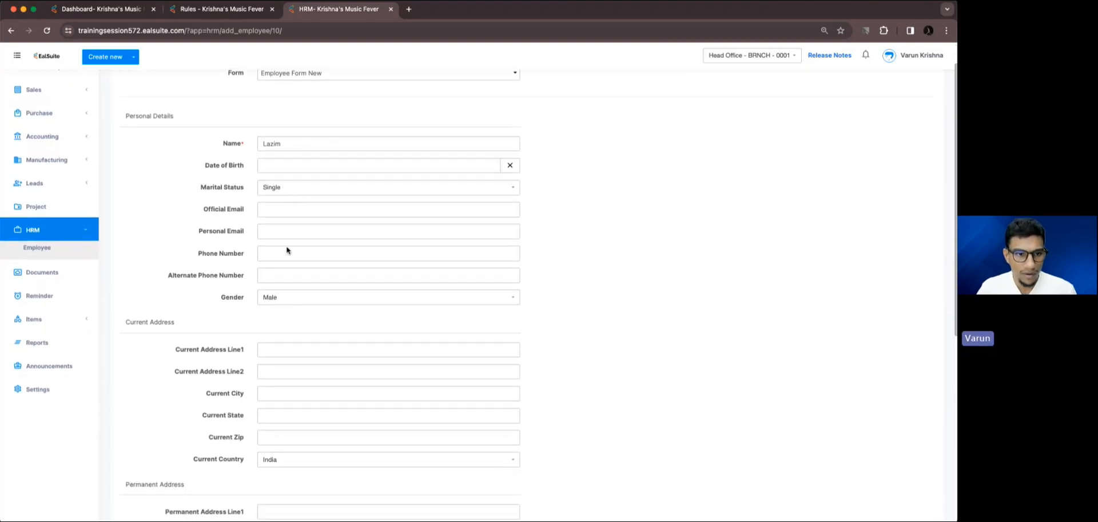
{"action": "scroll", "coordinate": [291, 280], "scroll_direction": "down", "scroll_amount": 10}
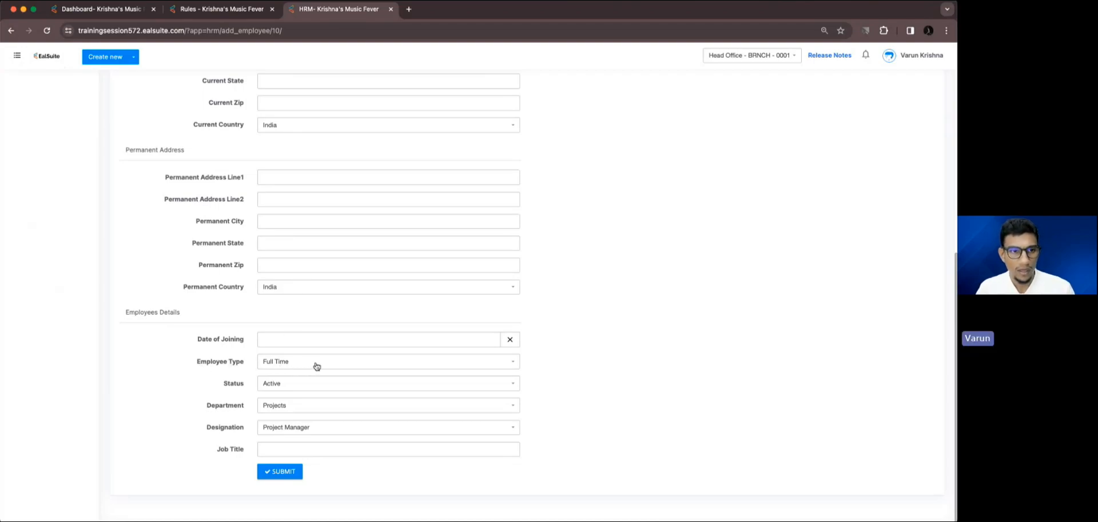
{"action": "scroll", "coordinate": [317, 366], "scroll_direction": "up", "scroll_amount": 9}
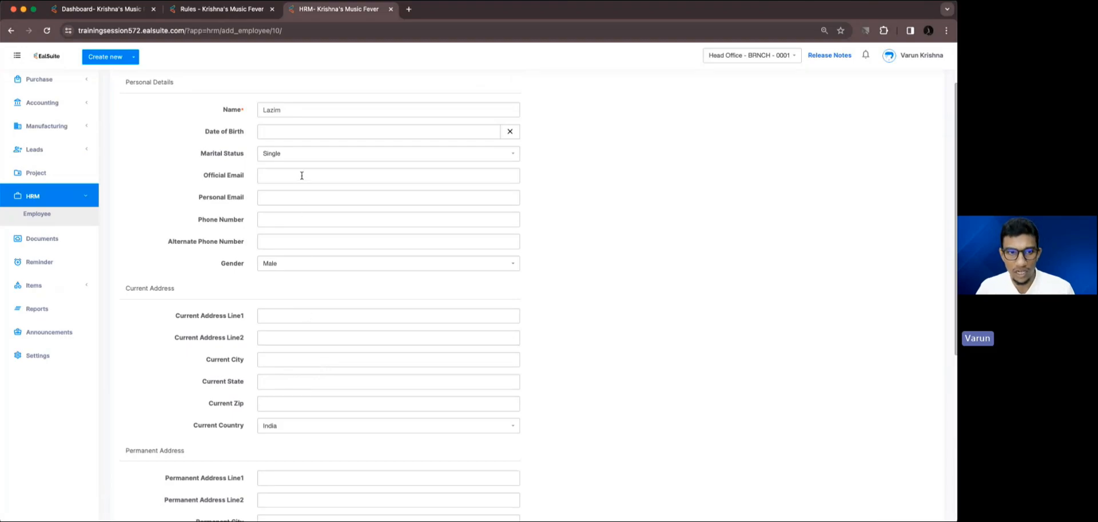
Review the Official Email and Employee Type fields of the employee record for use in the validation rule.
{"action": "left_click", "coordinate": [302, 175]}
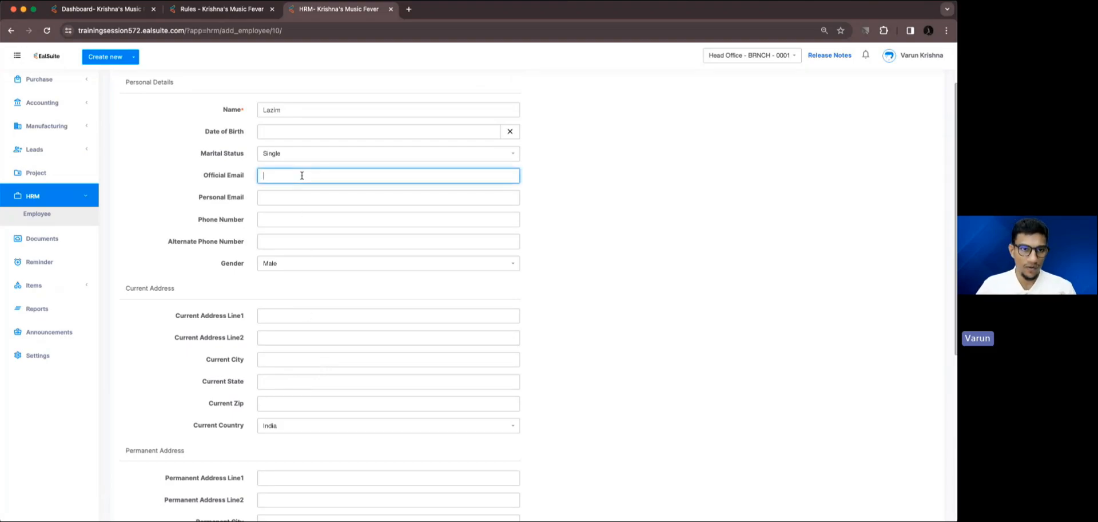
{"action": "scroll", "coordinate": [302, 175], "scroll_direction": "down", "scroll_amount": 9}
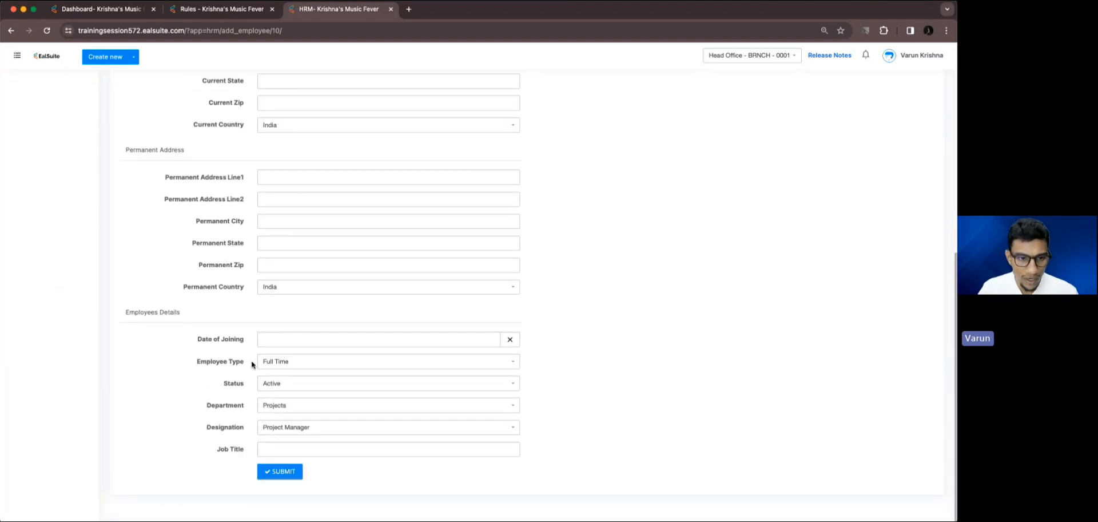
{"action": "scroll", "coordinate": [278, 366], "scroll_direction": "up", "scroll_amount": 11}
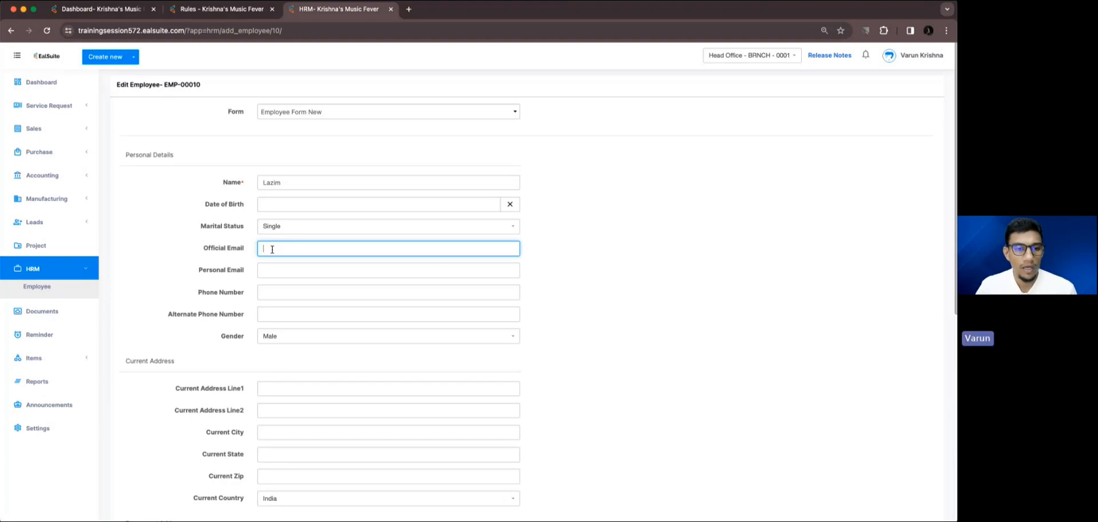
{"action": "scroll", "coordinate": [272, 248], "scroll_direction": "down", "scroll_amount": 5}
{"action": "scroll", "coordinate": [285, 366], "scroll_direction": "up", "scroll_amount": 2}
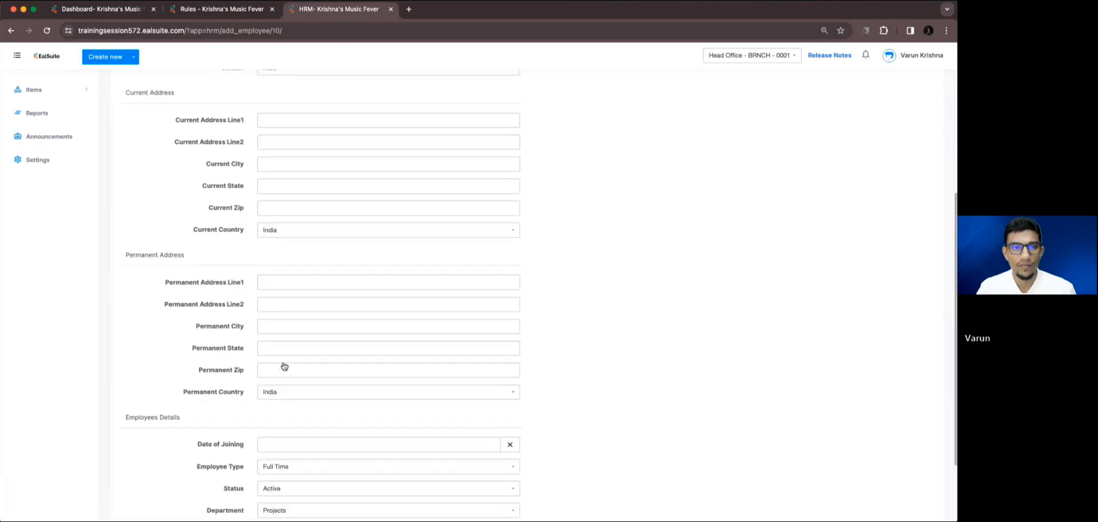
{"action": "scroll", "coordinate": [284, 366], "scroll_direction": "up", "scroll_amount": 5}
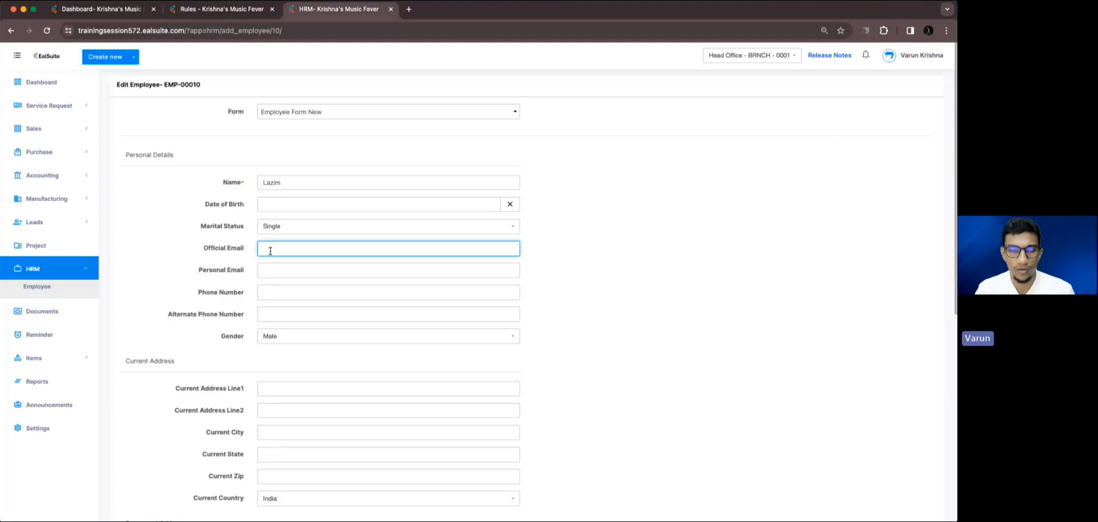
Complete the employee's full name, save the record with Official Email left blank, and reopen it for editing.
{"action": "left_click", "coordinate": [297, 183]}
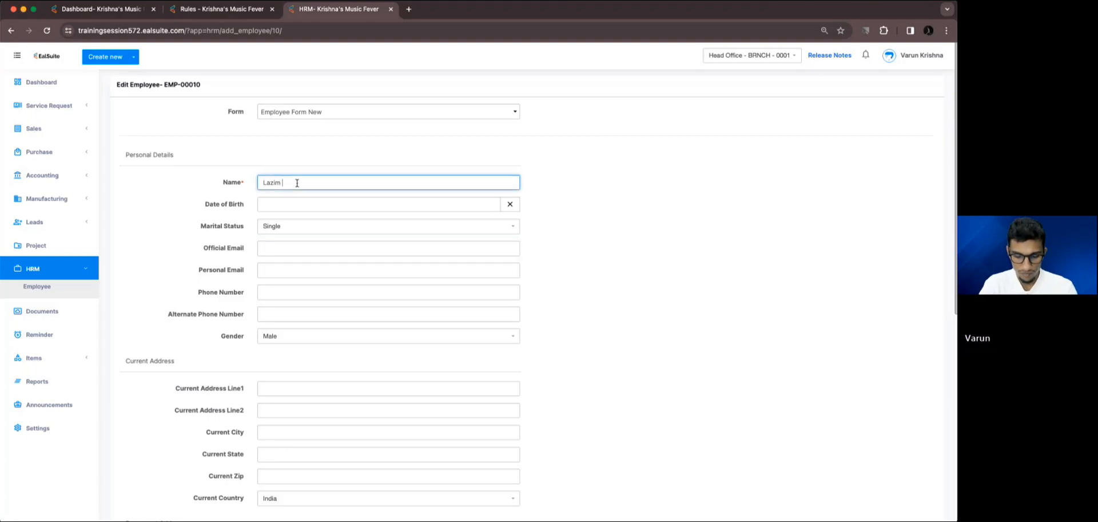
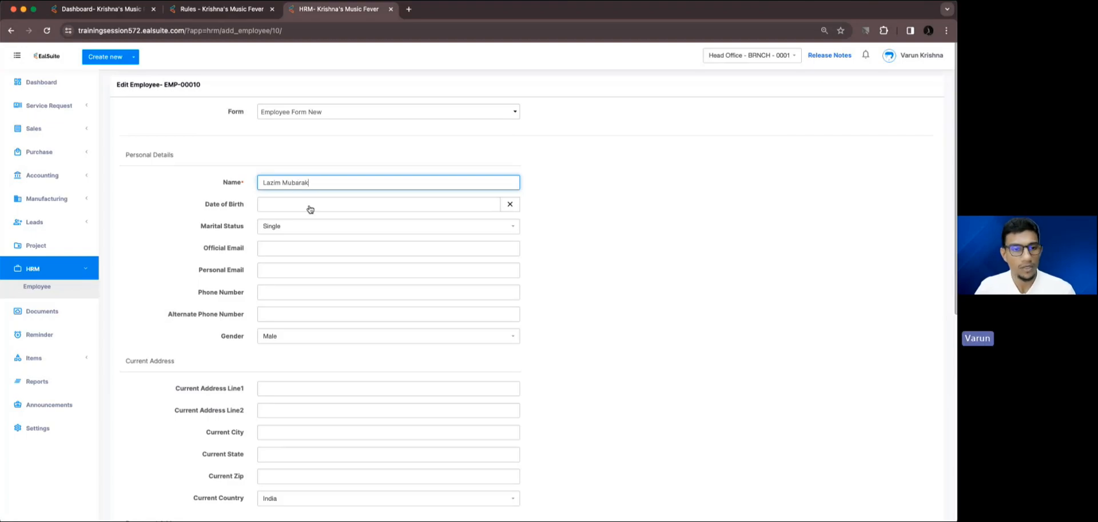
{"action": "scroll", "coordinate": [304, 198], "scroll_direction": "down", "scroll_amount": 2}
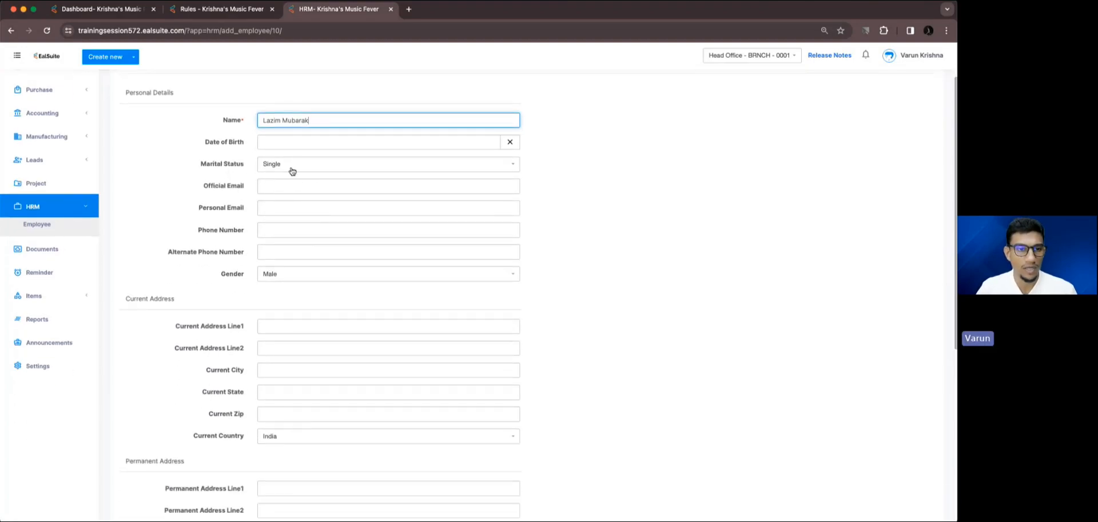
{"action": "scroll", "coordinate": [349, 291], "scroll_direction": "down", "scroll_amount": 10}
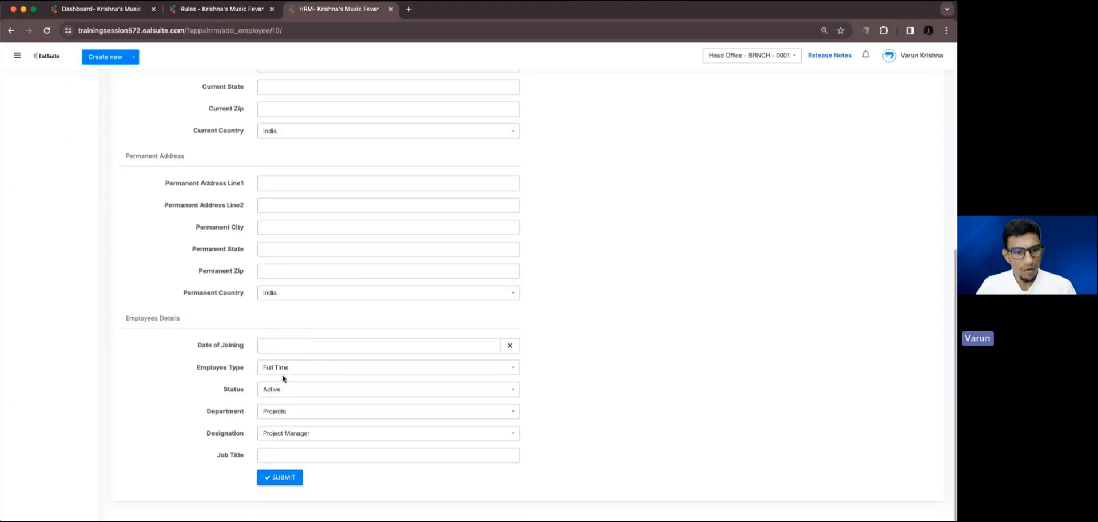
{"action": "left_click", "coordinate": [280, 477]}
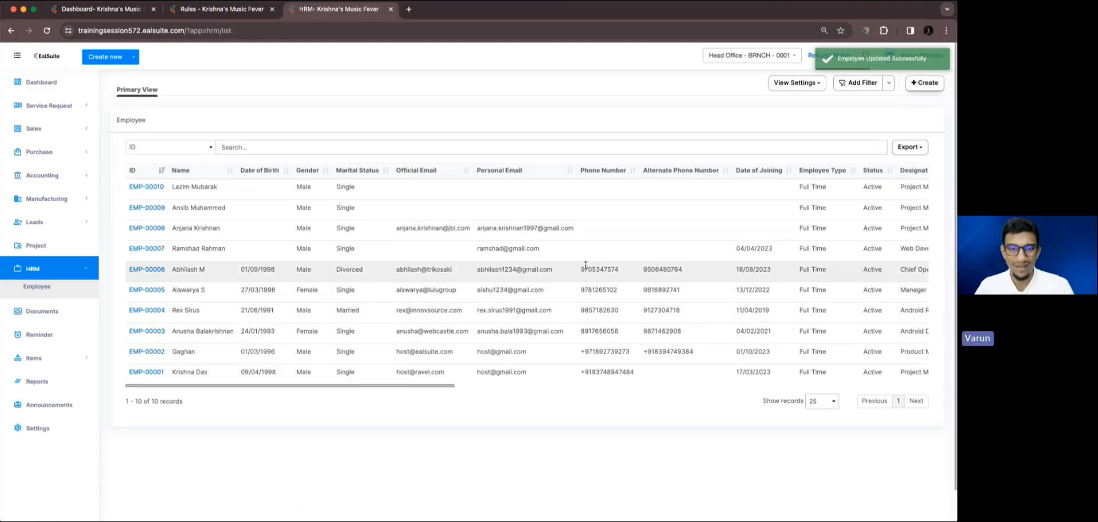
{"action": "scroll", "coordinate": [586, 265], "scroll_direction": "right", "scroll_amount": 15}
{"action": "left_click", "coordinate": [918, 189]}
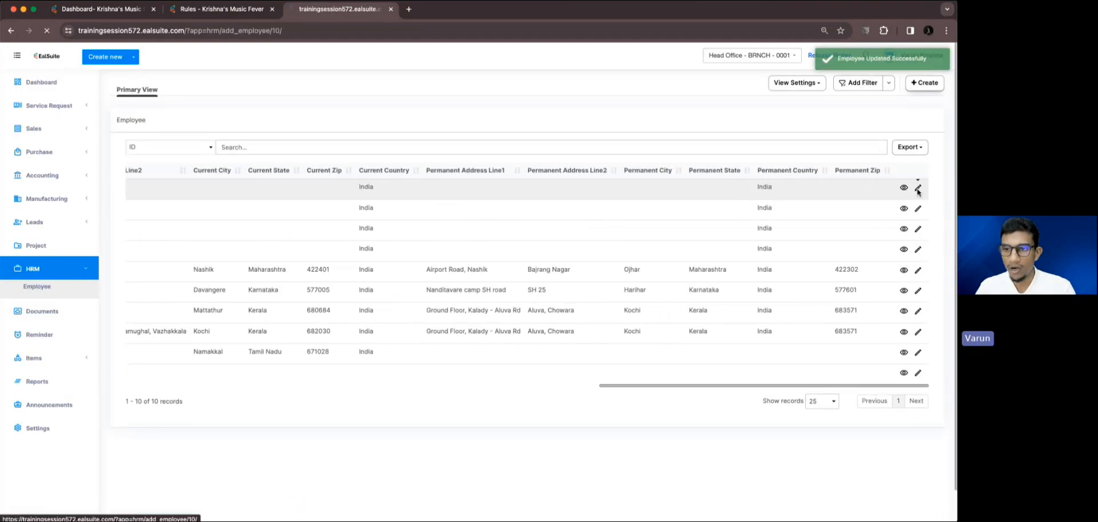
Return to the new Form Guardian rule and name it "Mandatory Official Email Address".
{"action": "left_click", "coordinate": [238, 10]}
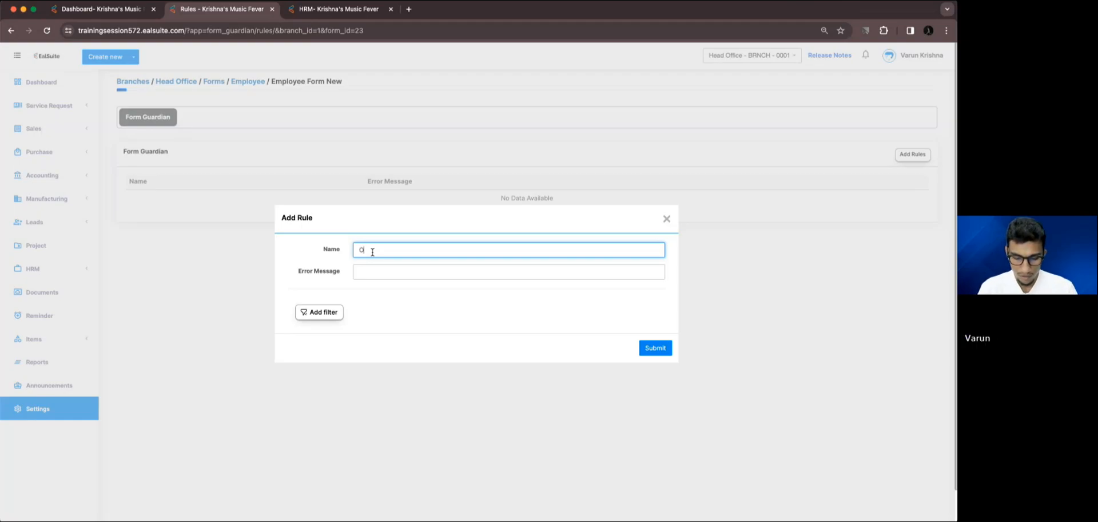
{"action": "type", "text": "Mar"}
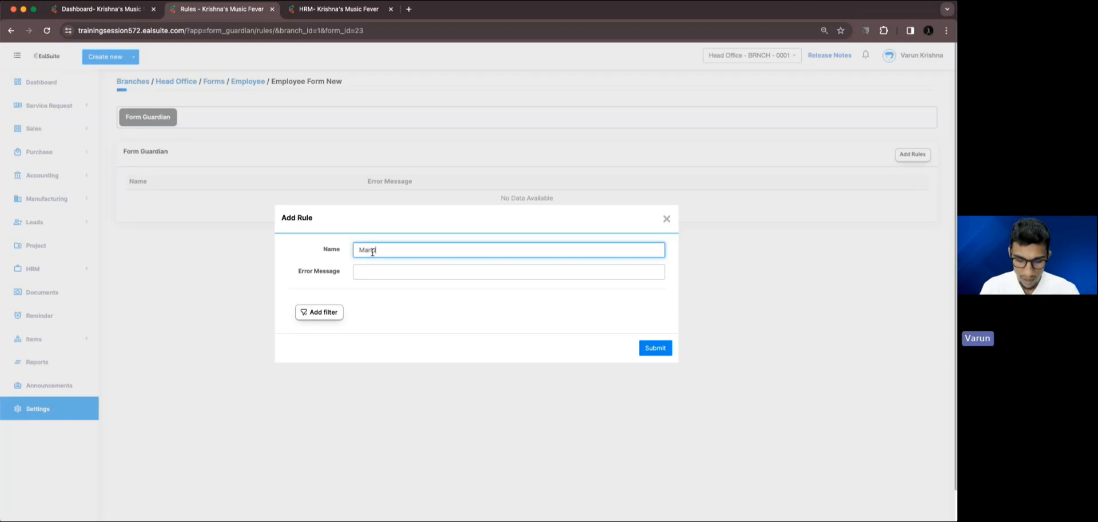
{"action": "type", "text": "datory"}
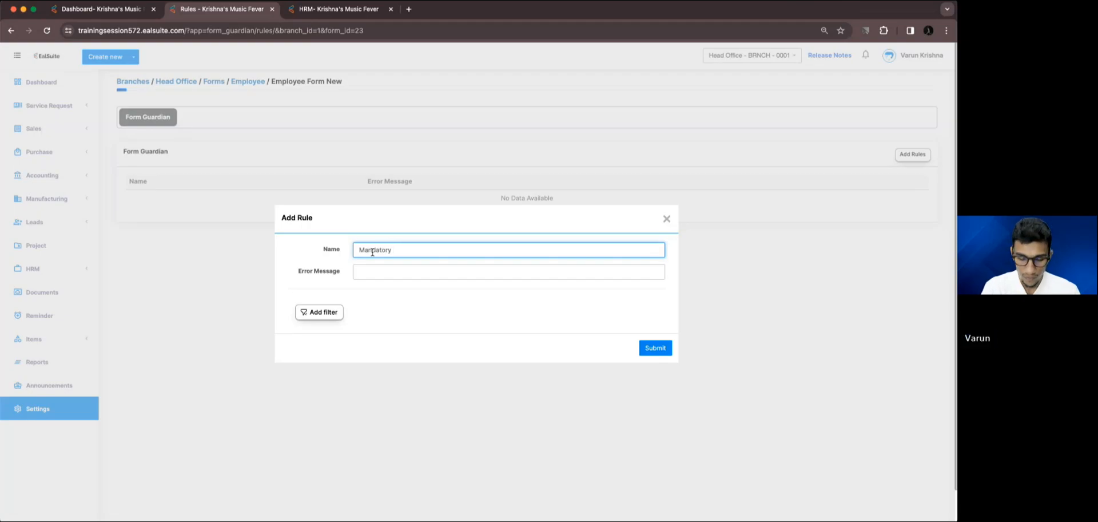
{"action": "type", "text": " Official"}
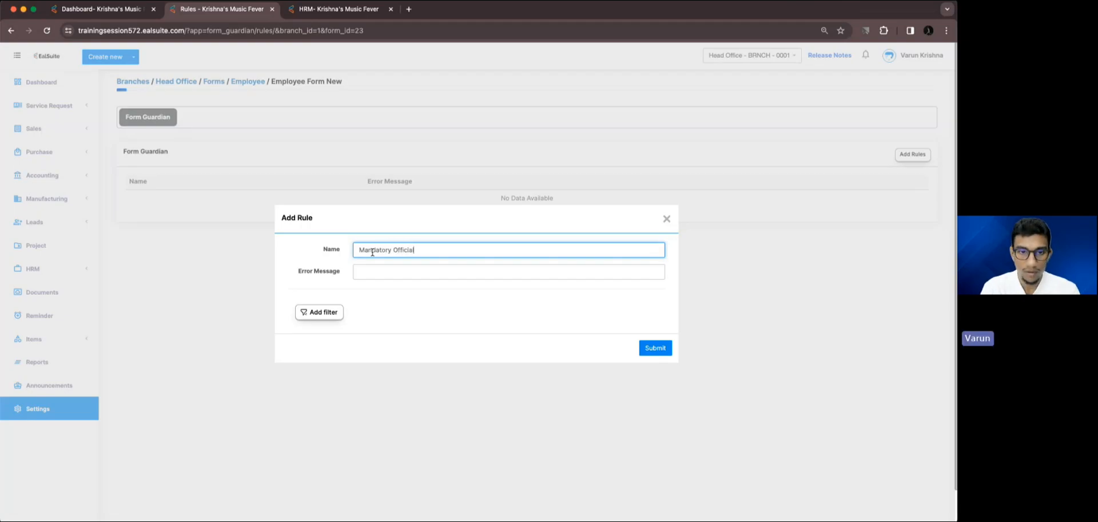
{"action": "type", "text": " Email"}
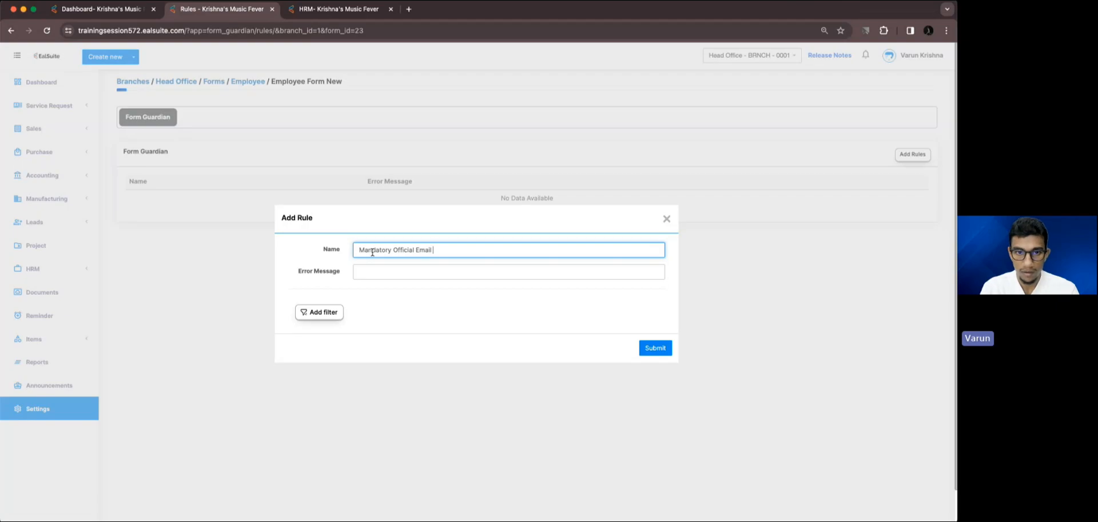
{"action": "type", "text": " Address"}
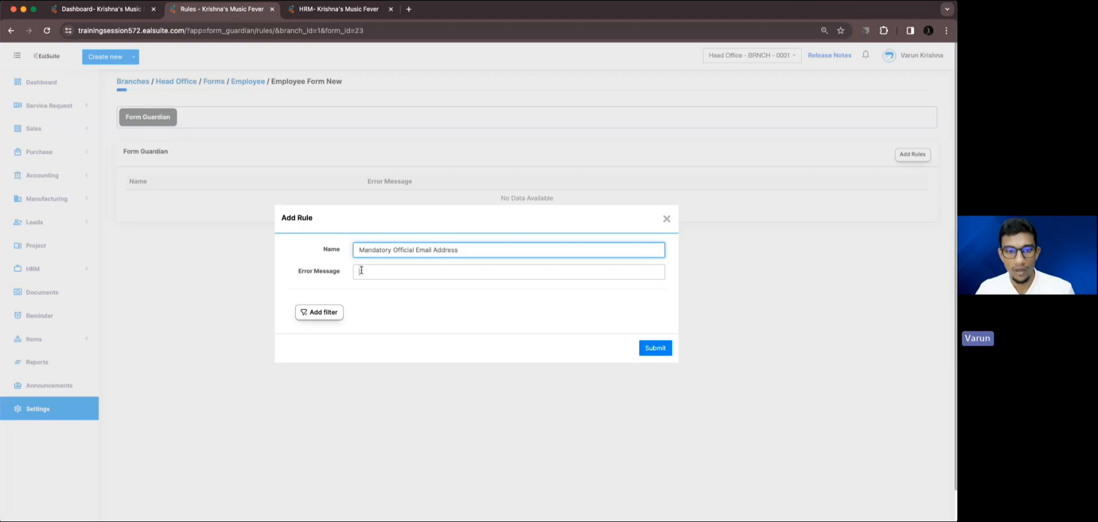
Set the rule's error message to "Please add official email address".
{"action": "left_click", "coordinate": [361, 270]}
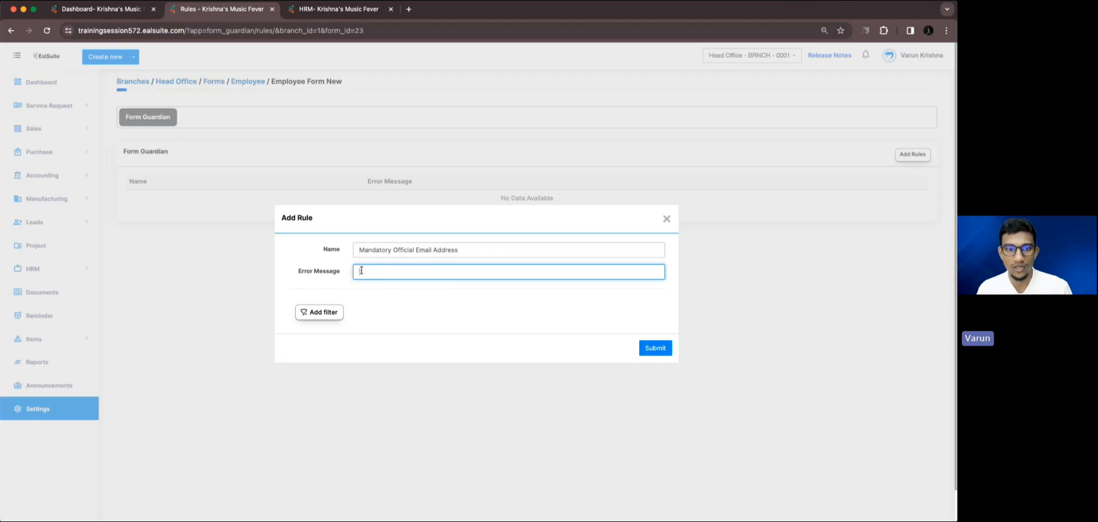
{"action": "type", "text": "Please add "}
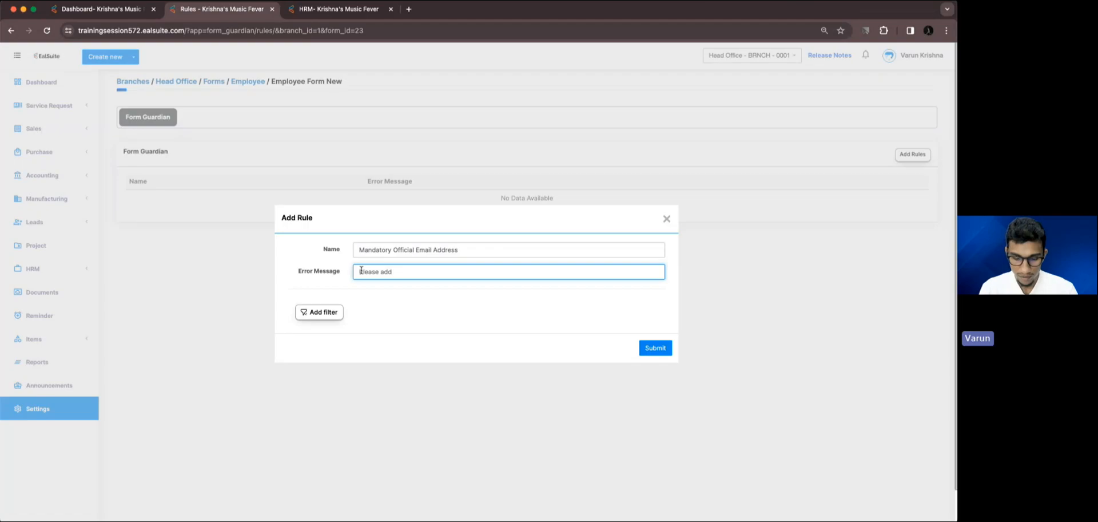
{"action": "type", "text": "officia"}
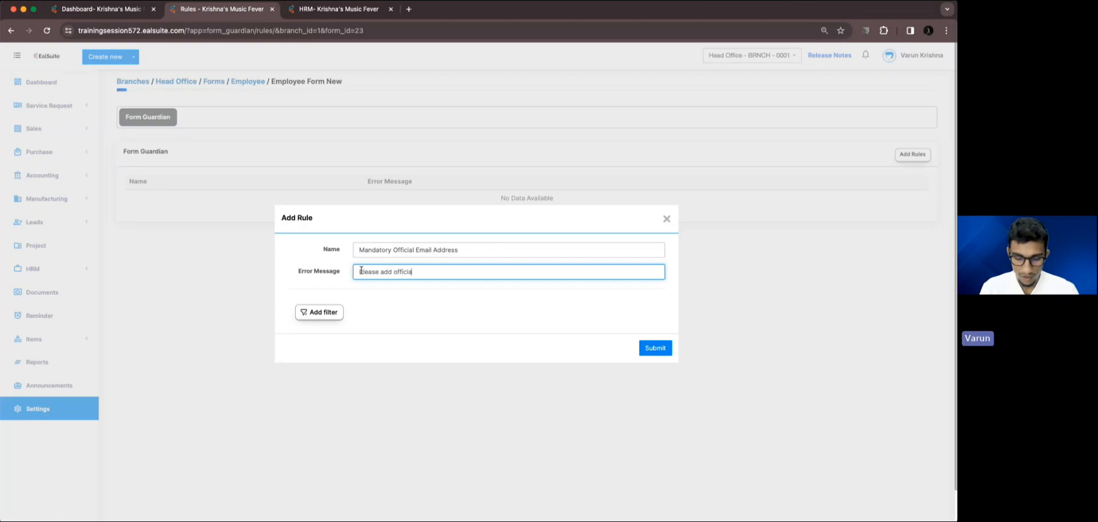
{"action": "type", "text": "l ema"}
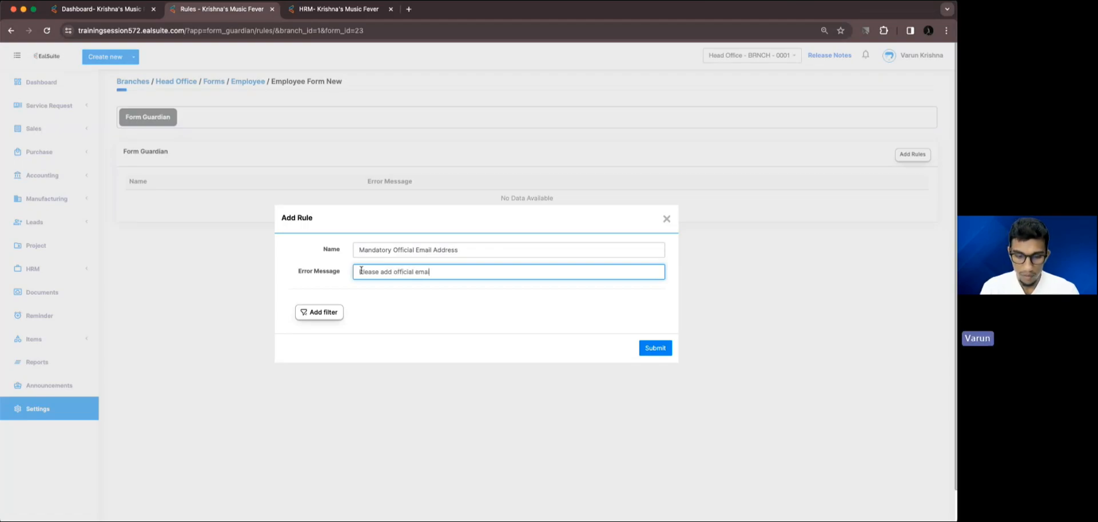
{"action": "type", "text": "il address"}
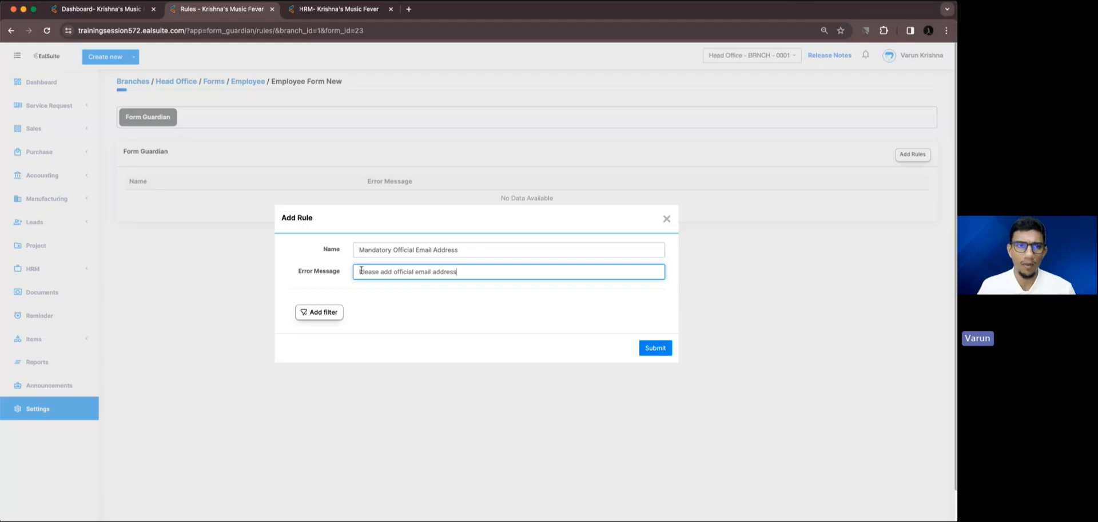
Switch to the employee record and try the Employee Type options On Contract and Intern.
{"action": "left_click", "coordinate": [293, 12]}
{"action": "scroll", "coordinate": [367, 328], "scroll_direction": "down", "scroll_amount": 6}
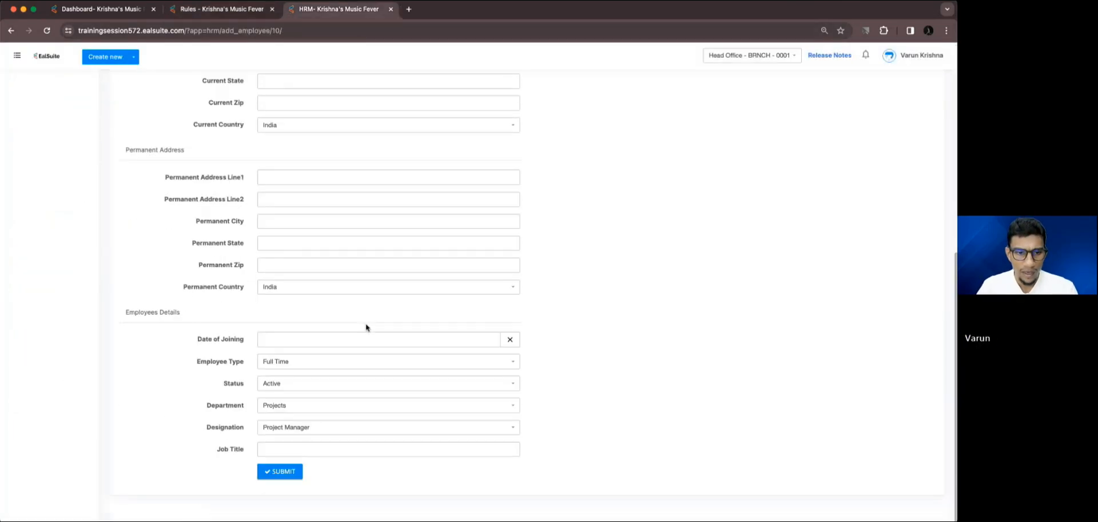
{"action": "left_click", "coordinate": [281, 364]}
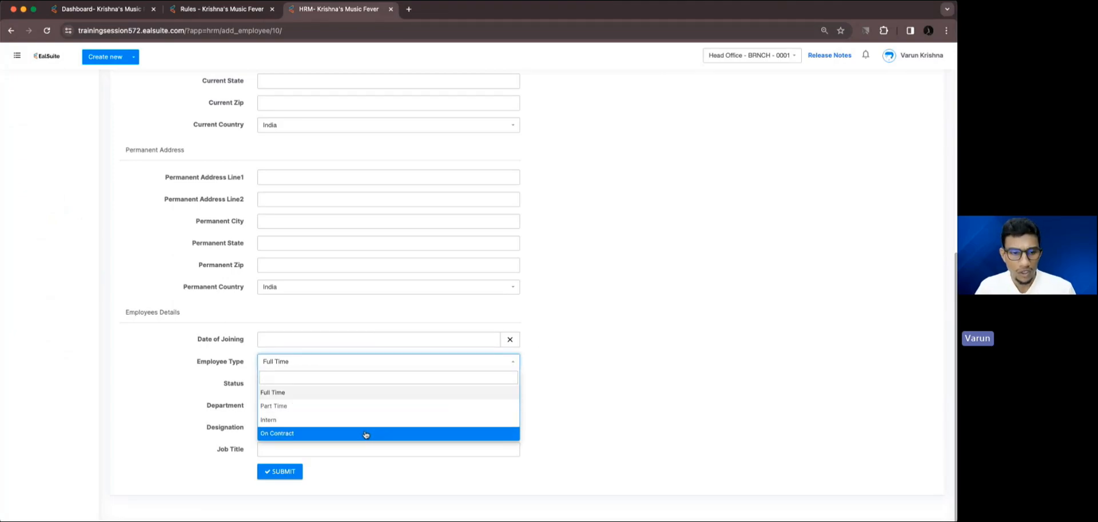
{"action": "left_click", "coordinate": [366, 435]}
{"action": "left_click", "coordinate": [349, 364]}
{"action": "left_click", "coordinate": [314, 420]}
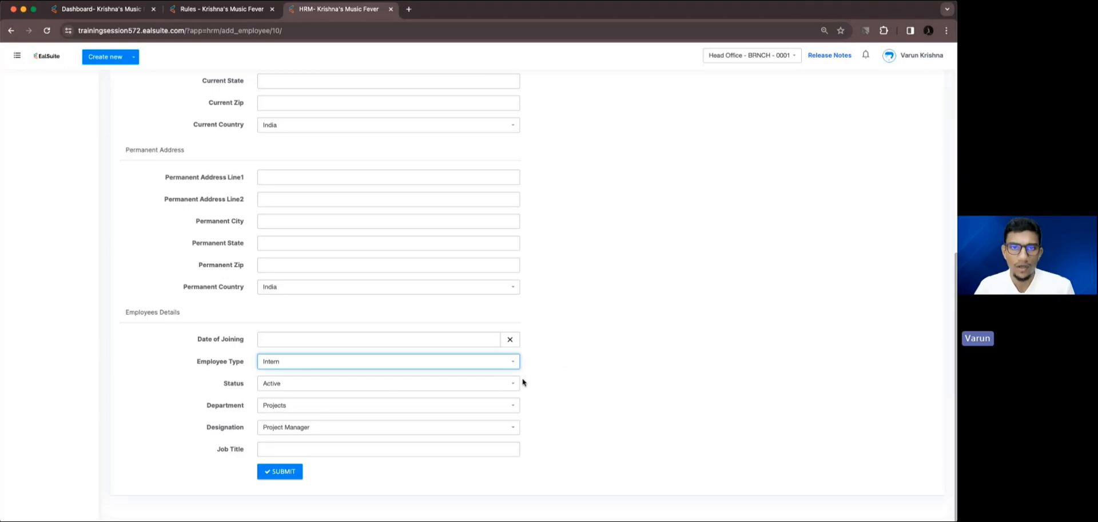
{"action": "left_click", "coordinate": [542, 381]}
Set the Employee Type back to Full Time under Employees Details.
{"action": "scroll", "coordinate": [479, 380], "scroll_direction": "up", "scroll_amount": 7}
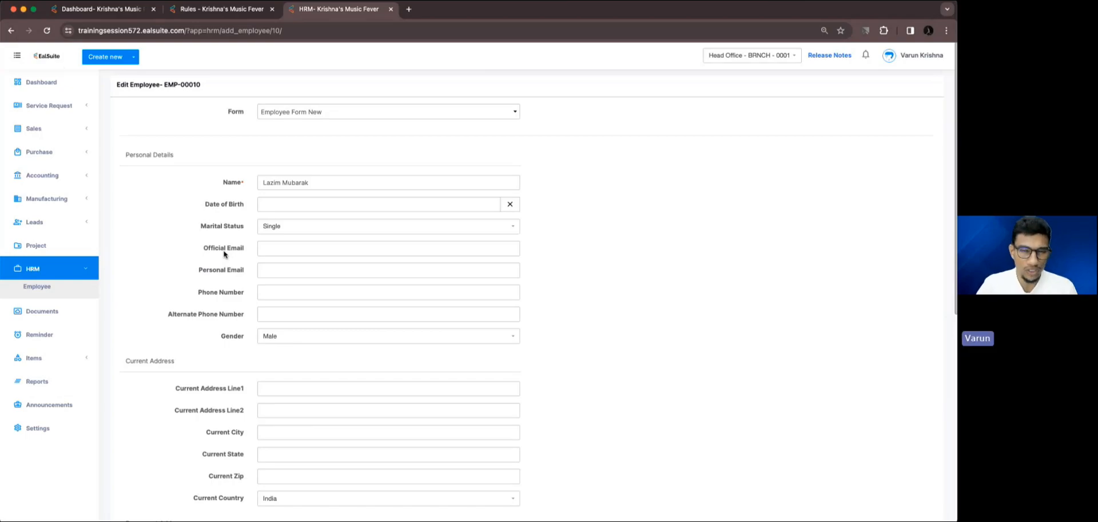
{"action": "scroll", "coordinate": [225, 252], "scroll_direction": "down", "scroll_amount": 7}
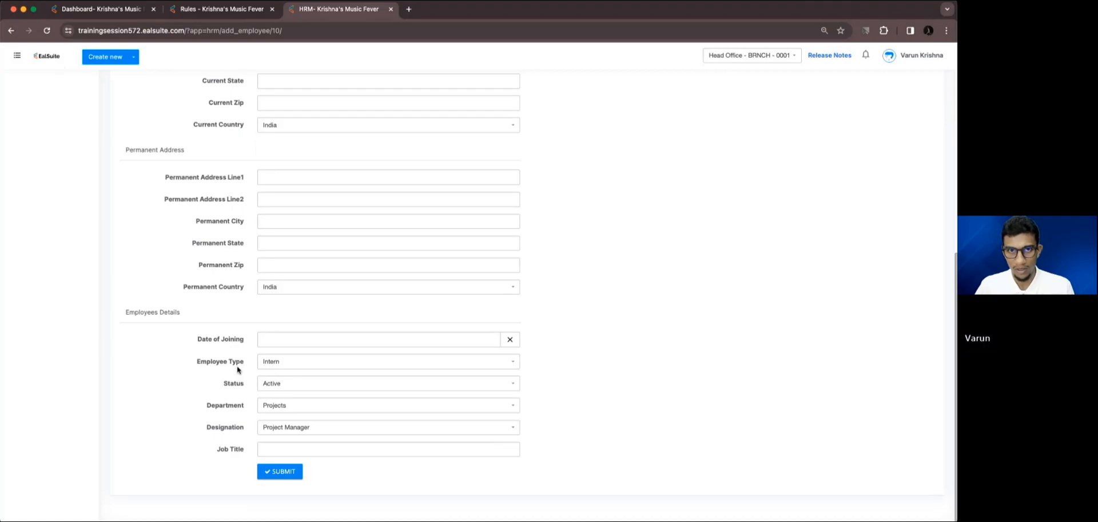
{"action": "left_click", "coordinate": [273, 364]}
{"action": "left_click", "coordinate": [276, 391]}
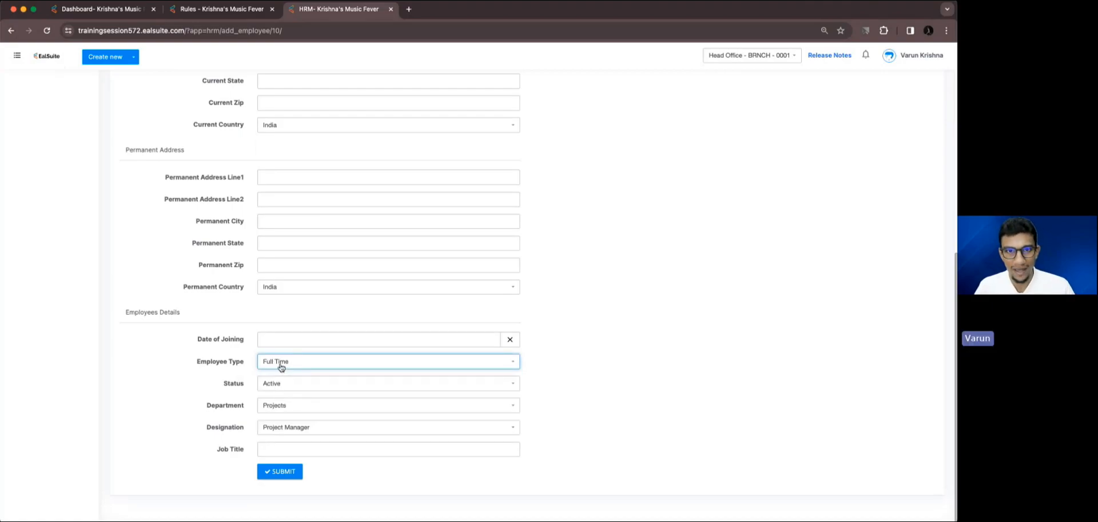
{"action": "scroll", "coordinate": [281, 368], "scroll_direction": "up", "scroll_amount": 10}
Return to the rule and add a filter condition where Employee Type Is Full Time.
{"action": "left_click", "coordinate": [223, 9]}
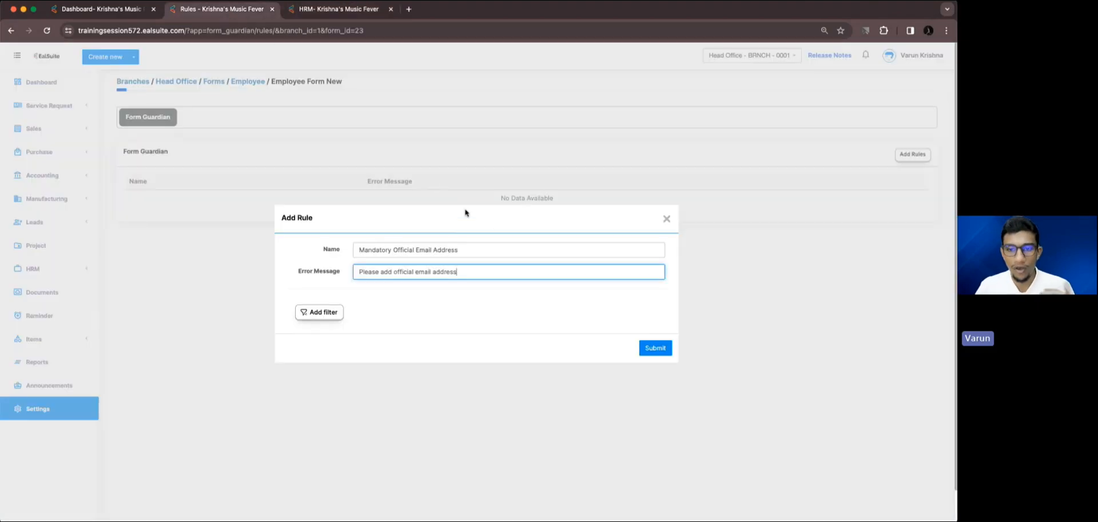
{"action": "left_click", "coordinate": [335, 316]}
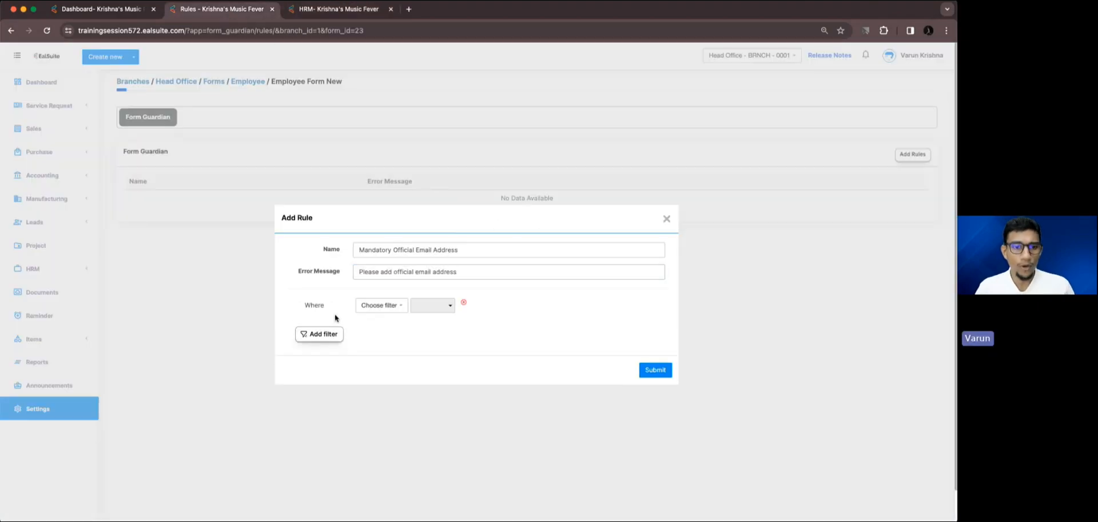
{"action": "left_click", "coordinate": [375, 309]}
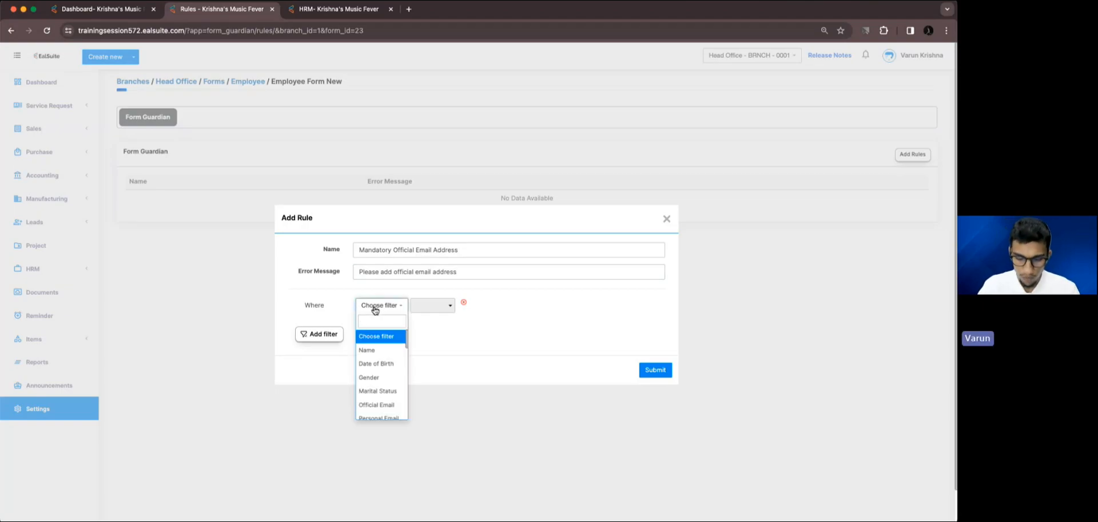
{"action": "type", "text": "empl"}
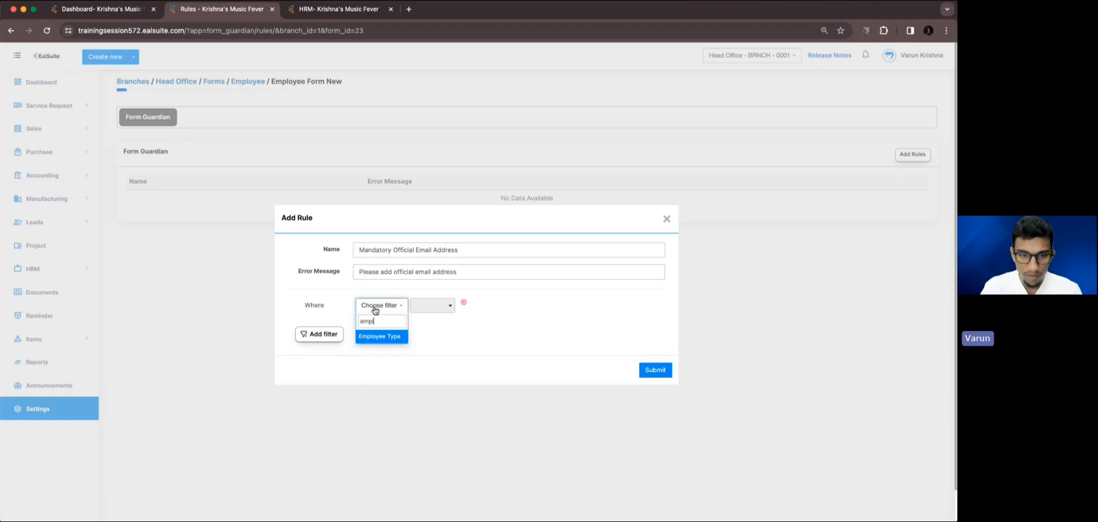
{"action": "left_click", "coordinate": [378, 338]}
{"action": "left_click", "coordinate": [441, 311]}
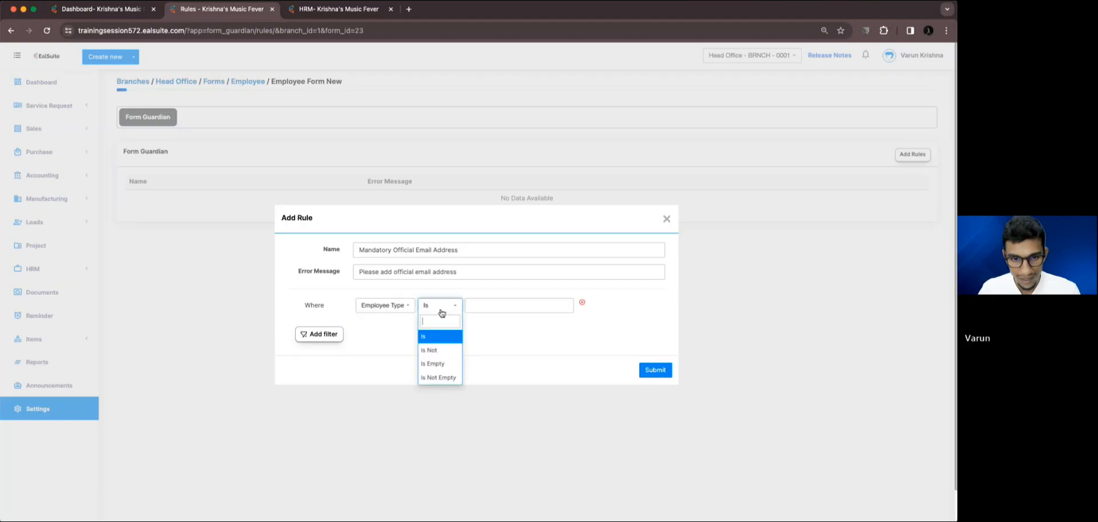
{"action": "left_click", "coordinate": [439, 336]}
{"action": "left_click", "coordinate": [492, 305]}
{"action": "left_click", "coordinate": [492, 320]}
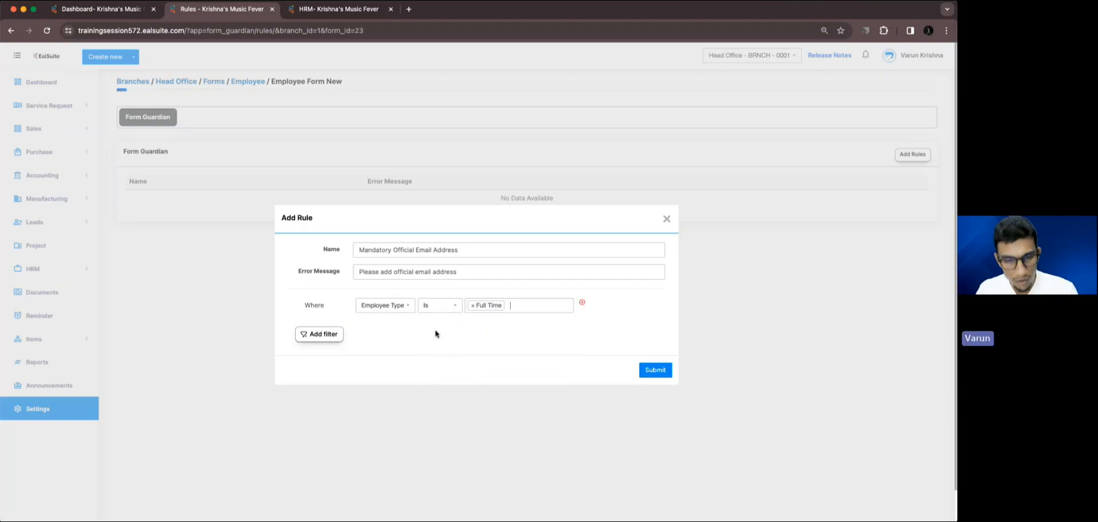
Add a second filter condition to the rule, joined with And, where Official Email Is Empty.
{"action": "left_click", "coordinate": [335, 338]}
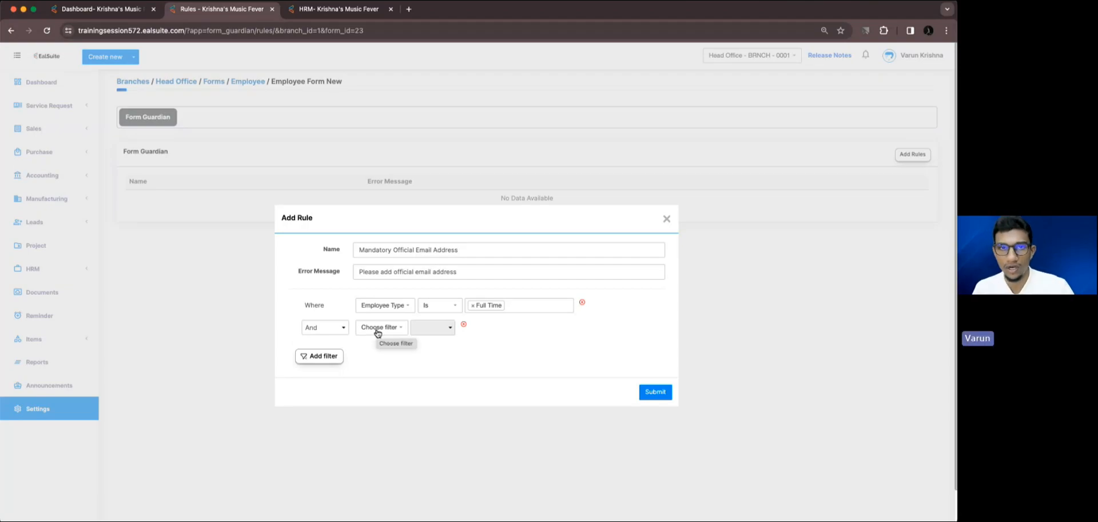
{"action": "left_click", "coordinate": [378, 331]}
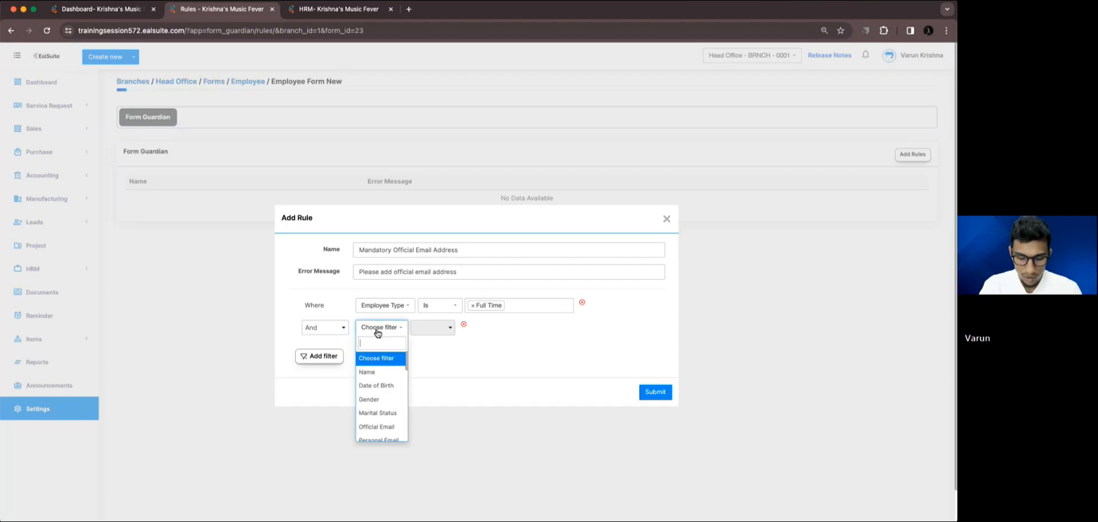
{"action": "type", "text": "of"}
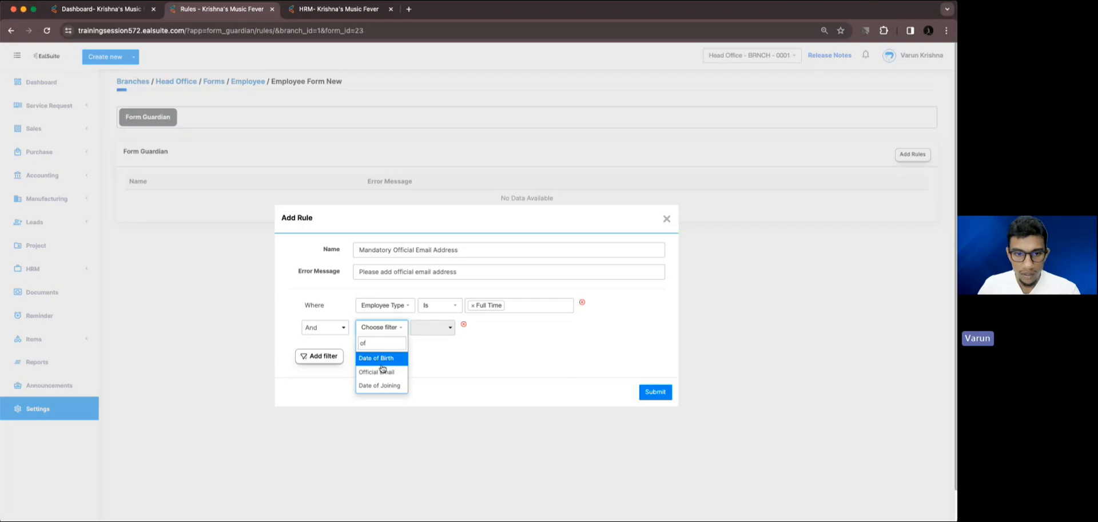
{"action": "left_click", "coordinate": [381, 364]}
{"action": "left_click", "coordinate": [390, 331]}
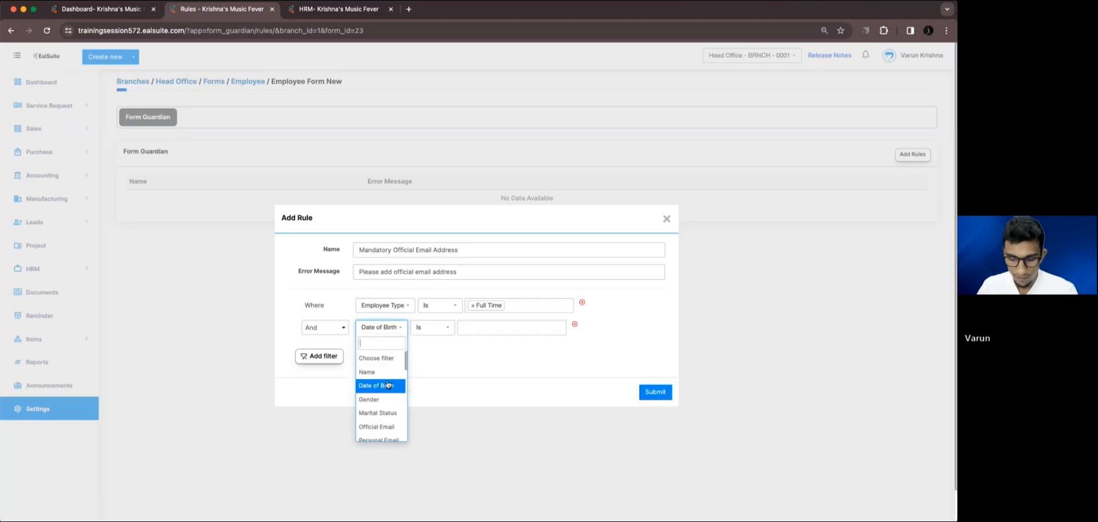
{"action": "type", "text": "off"}
{"action": "left_click", "coordinate": [382, 360]}
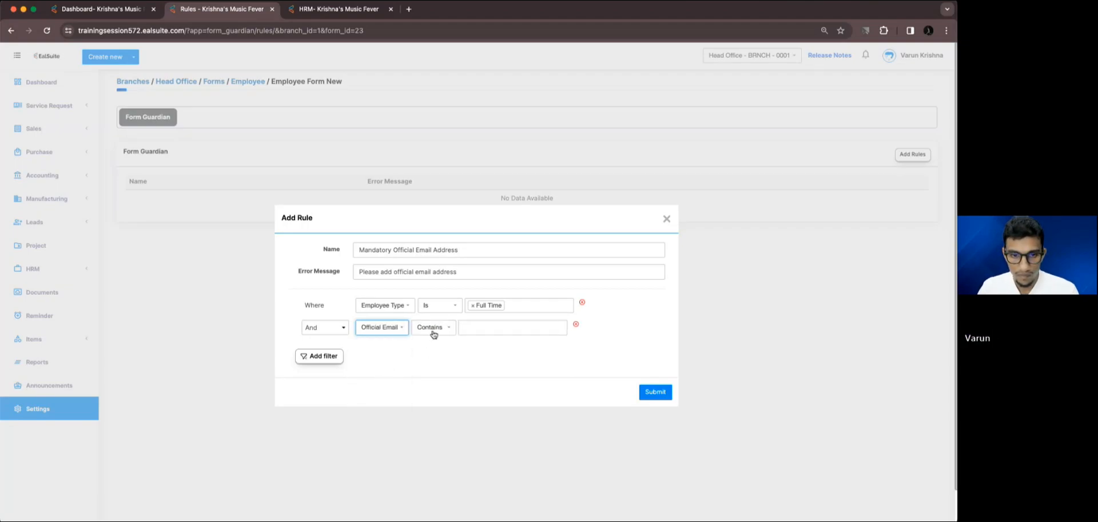
{"action": "left_click", "coordinate": [433, 330]}
{"action": "left_click", "coordinate": [436, 419]}
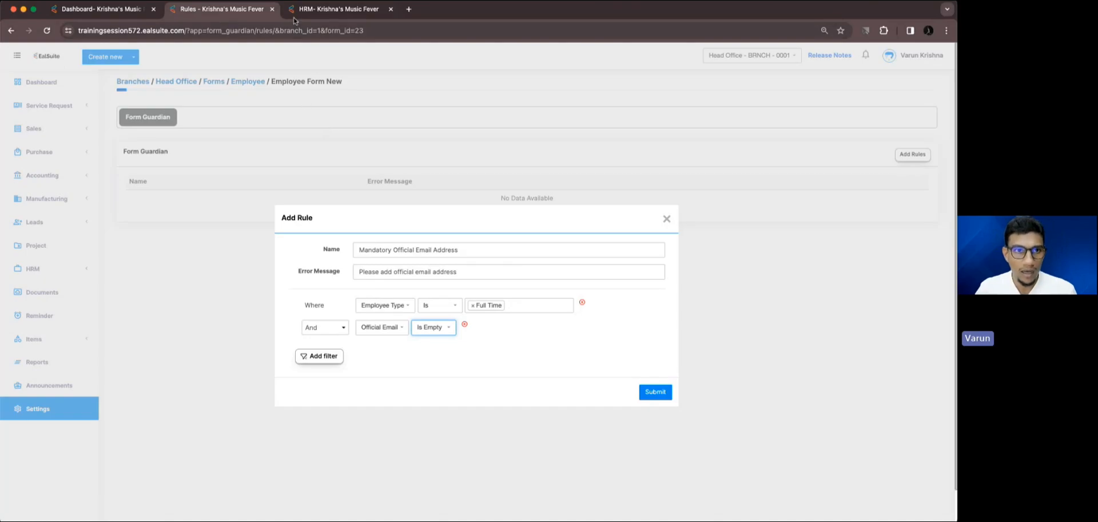
Submit the new rule after checking the employee record, and reopen it to review its conditions and save it again.
{"action": "left_click", "coordinate": [320, 9]}
{"action": "scroll", "coordinate": [310, 247], "scroll_direction": "down", "scroll_amount": 10}
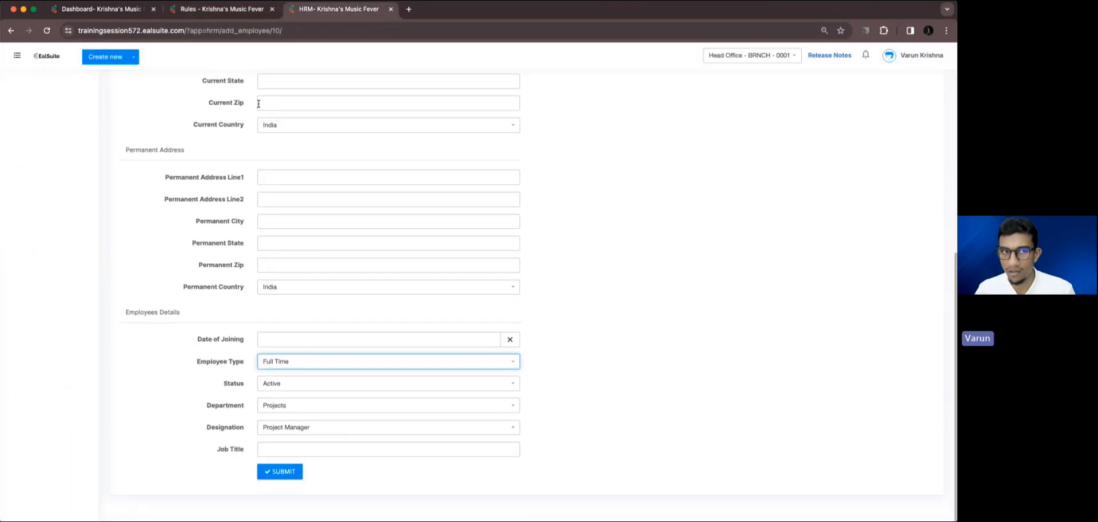
{"action": "left_click", "coordinate": [214, 9]}
{"action": "left_click", "coordinate": [655, 393]}
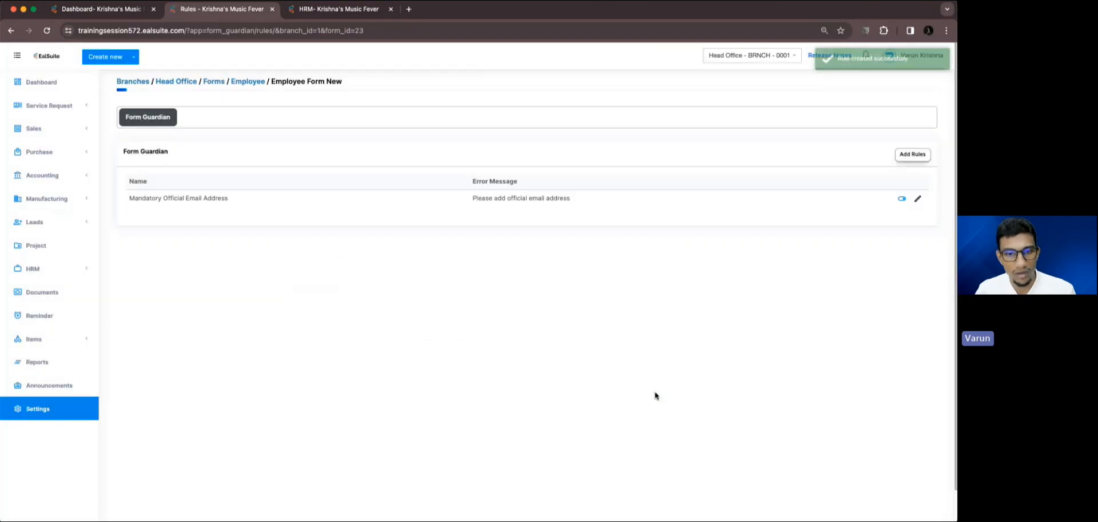
{"action": "left_click", "coordinate": [918, 200]}
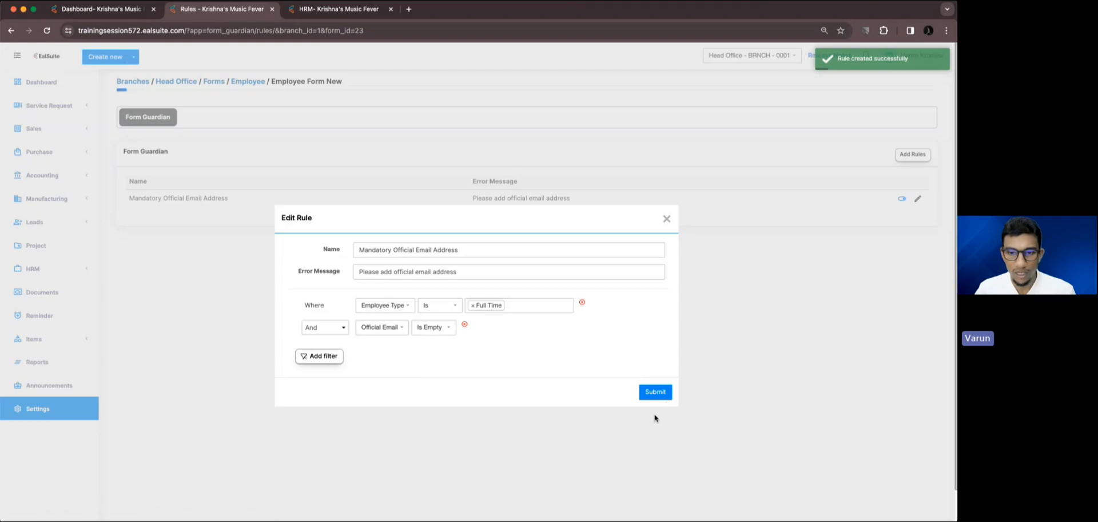
{"action": "left_click", "coordinate": [656, 392]}
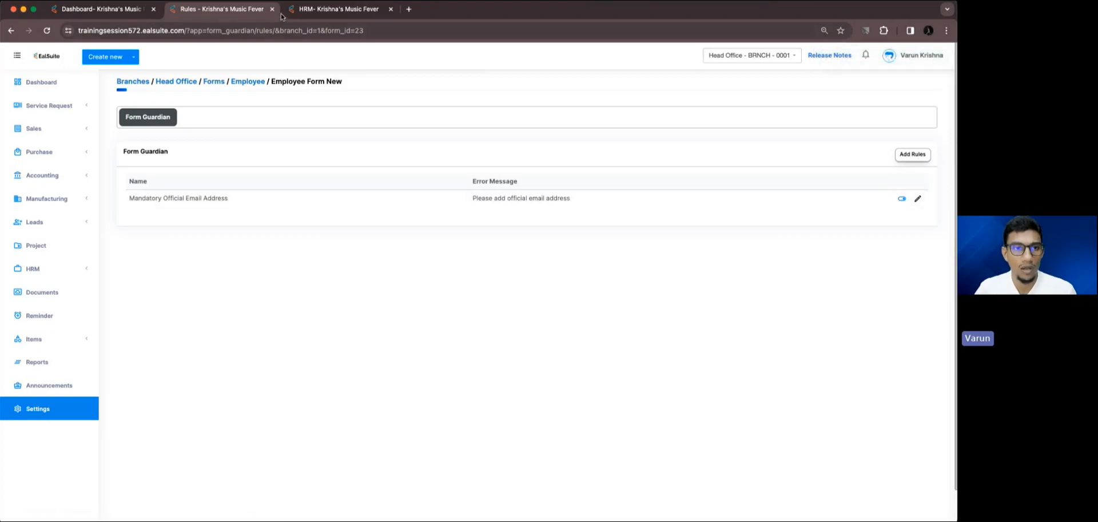
Test the rule by trying to submit the Full Time employee's record with Official Email left empty.
{"action": "left_click", "coordinate": [338, 9]}
{"action": "left_click", "coordinate": [279, 471]}
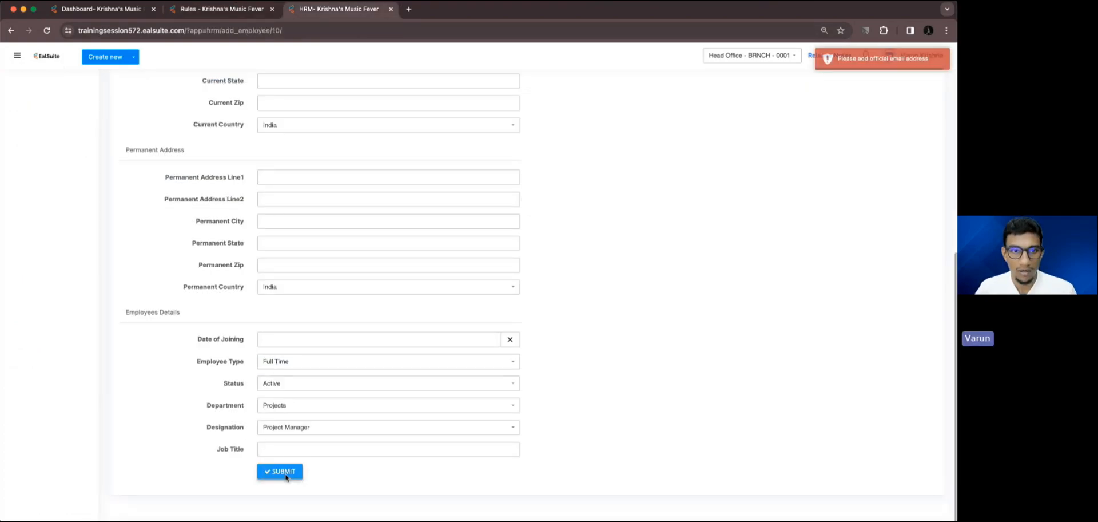
{"action": "scroll", "coordinate": [452, 230], "scroll_direction": "up", "scroll_amount": 10}
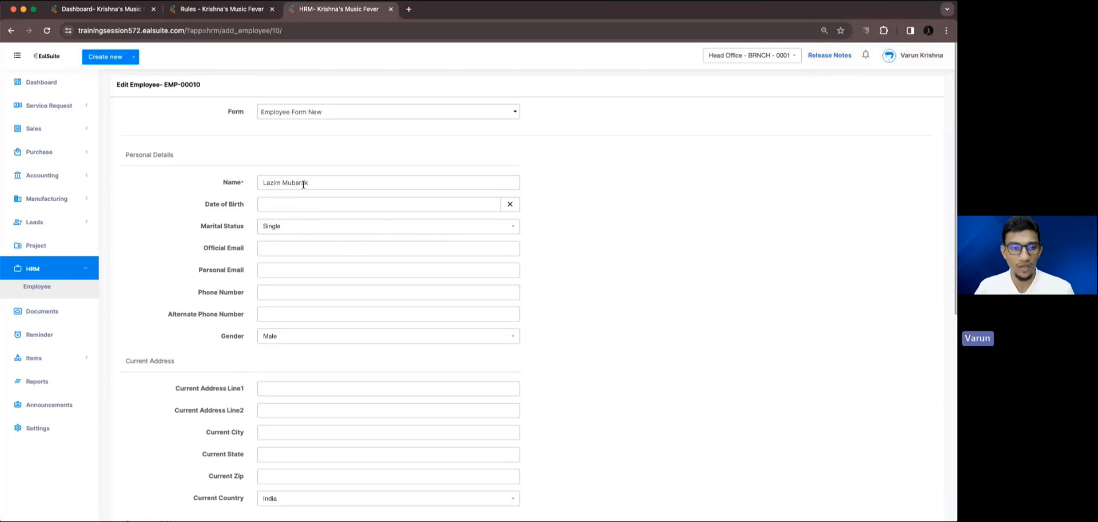
{"action": "scroll", "coordinate": [303, 184], "scroll_direction": "down", "scroll_amount": 7}
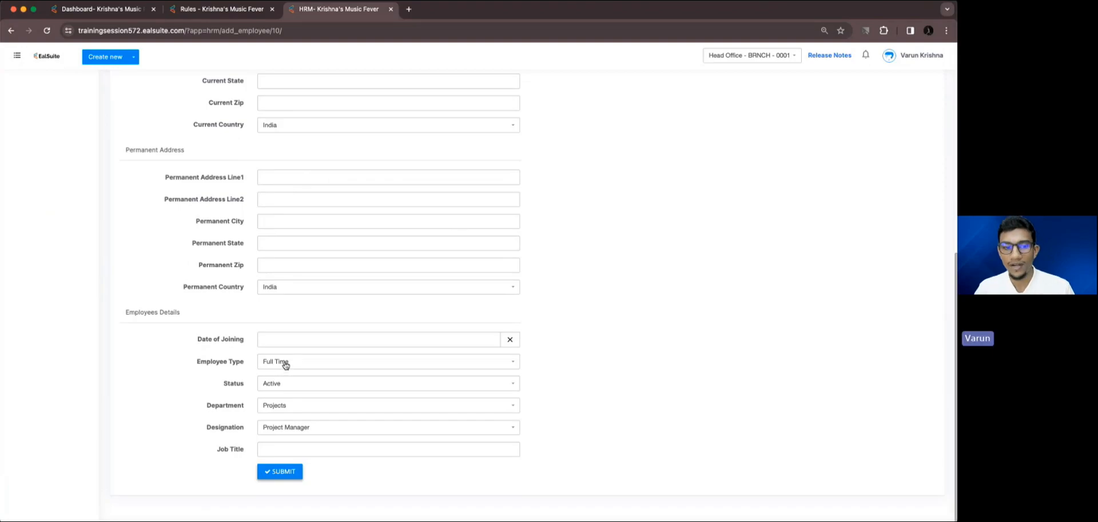
{"action": "scroll", "coordinate": [286, 365], "scroll_direction": "up", "scroll_amount": 10}
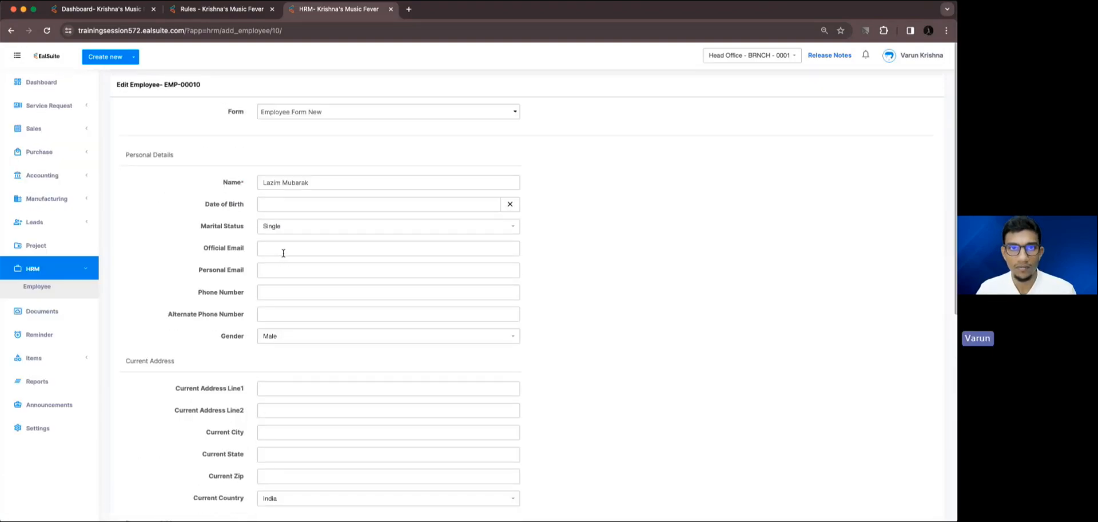
{"action": "scroll", "coordinate": [283, 252], "scroll_direction": "down", "scroll_amount": 10}
{"action": "left_click", "coordinate": [284, 471]}
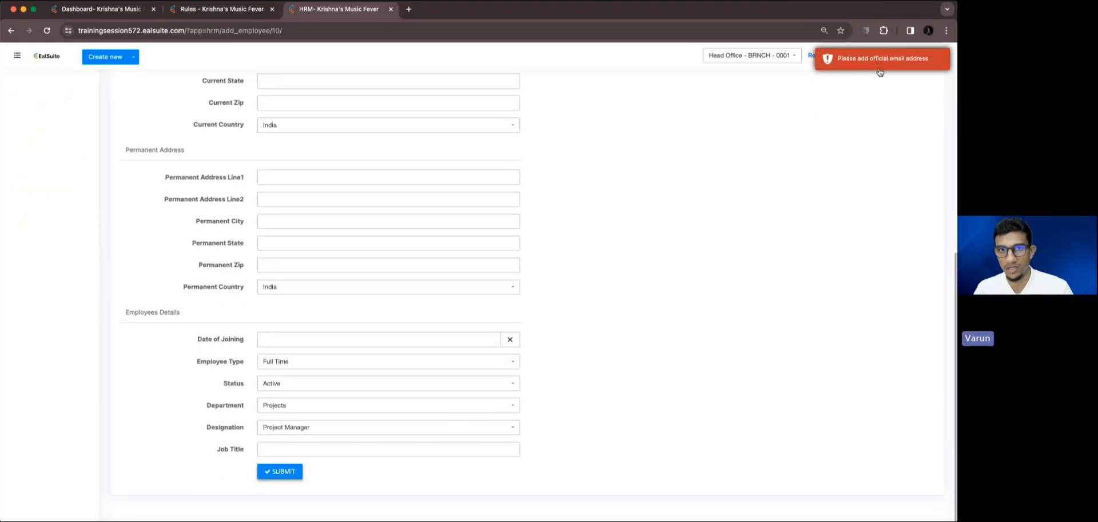
Fill in the employee's official email address under Personal Details and submit the record.
{"action": "scroll", "coordinate": [424, 263], "scroll_direction": "up", "scroll_amount": 10}
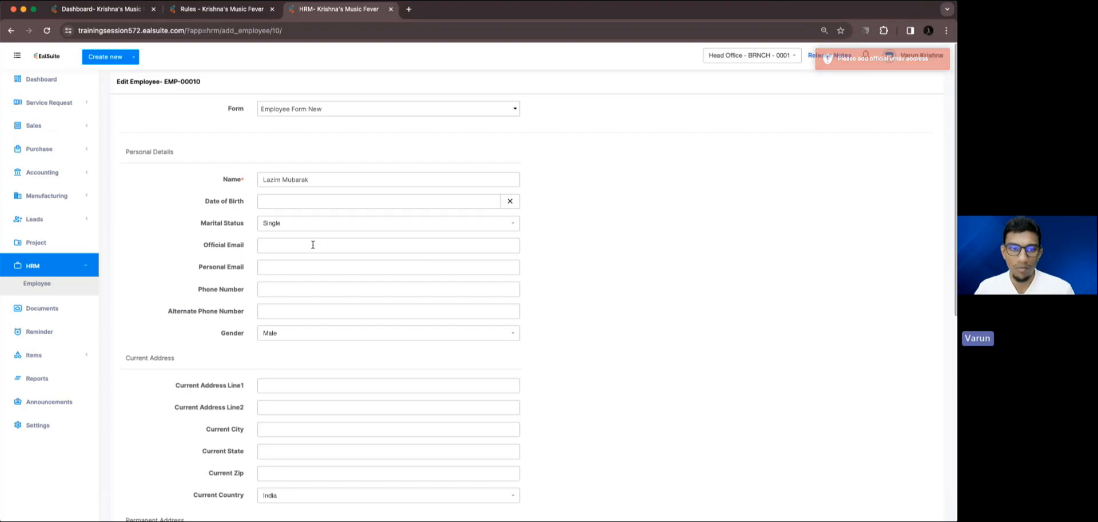
{"action": "left_click", "coordinate": [313, 245]}
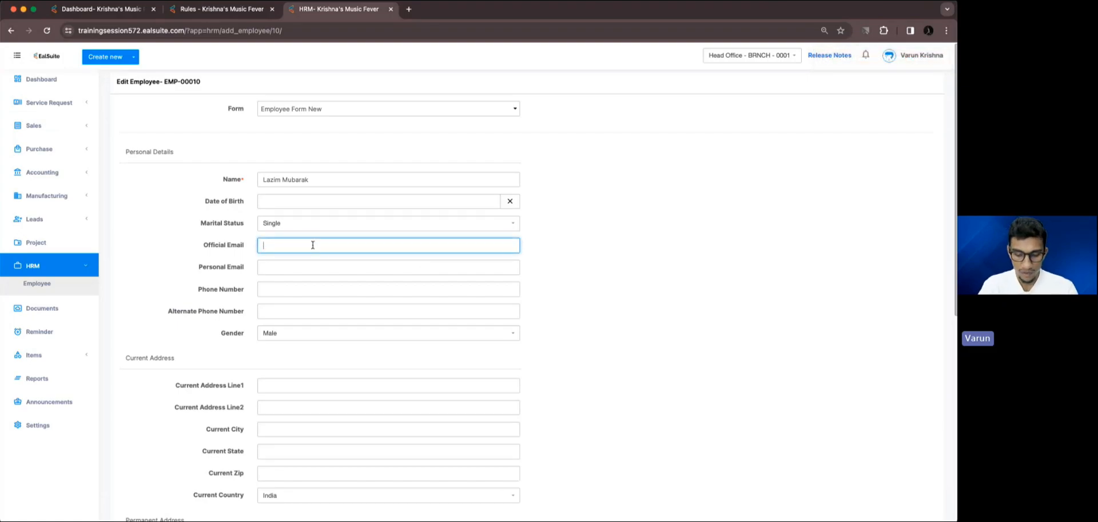
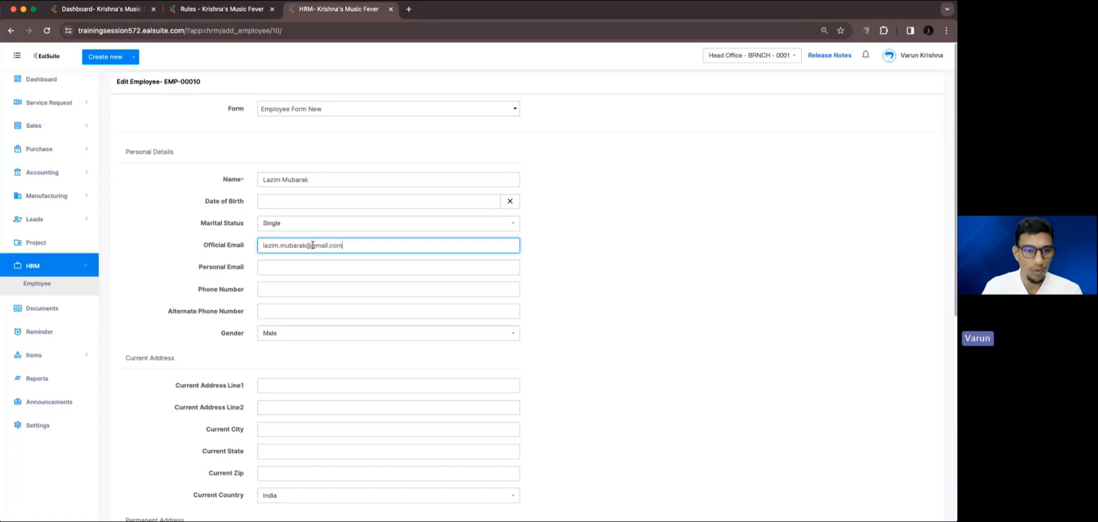
{"action": "scroll", "coordinate": [343, 246], "scroll_direction": "down", "scroll_amount": 10}
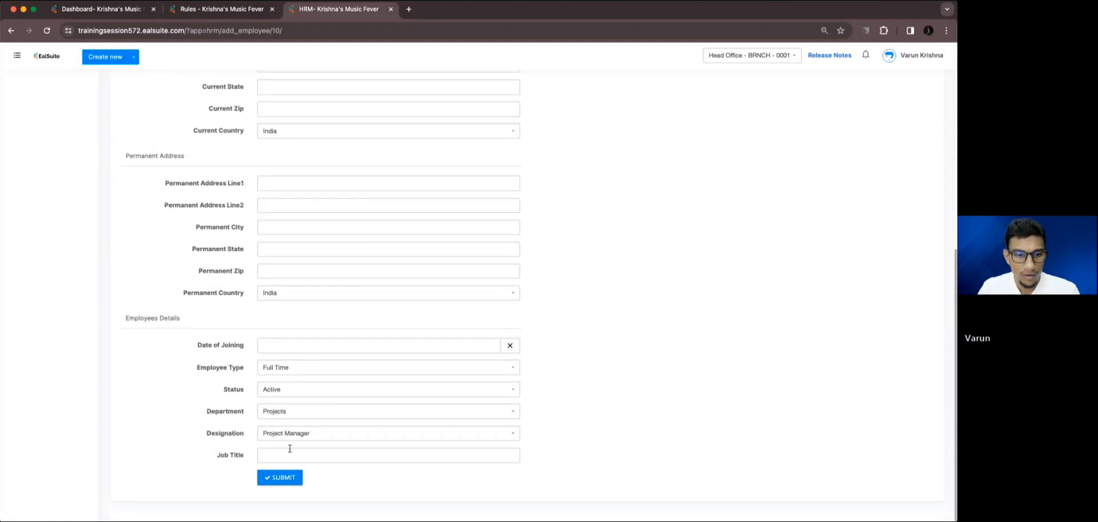
{"action": "left_click", "coordinate": [286, 478]}
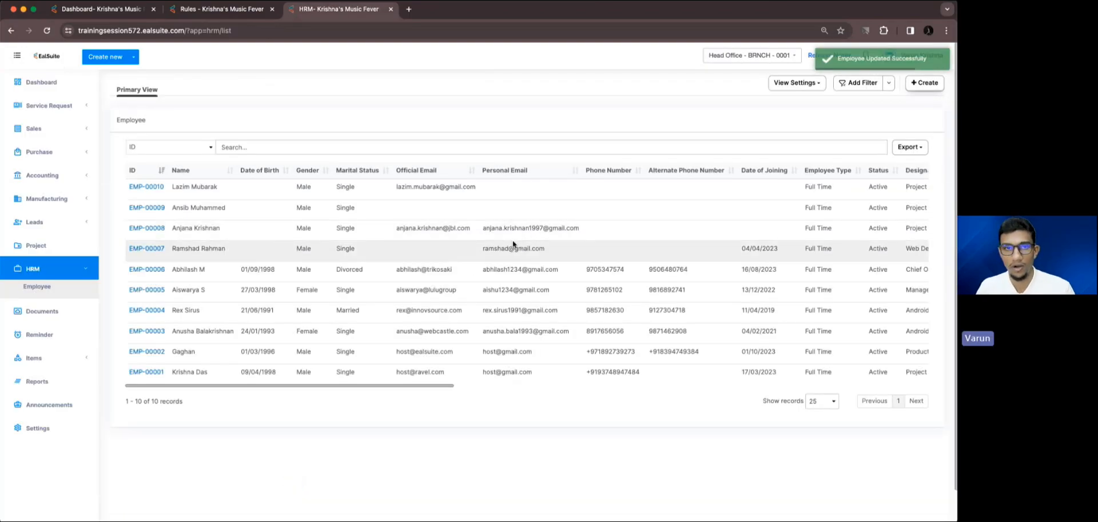
Reopen the same employee's record from the list for editing and clear the Official Email field.
{"action": "scroll", "coordinate": [514, 192], "scroll_direction": "right", "scroll_amount": 10}
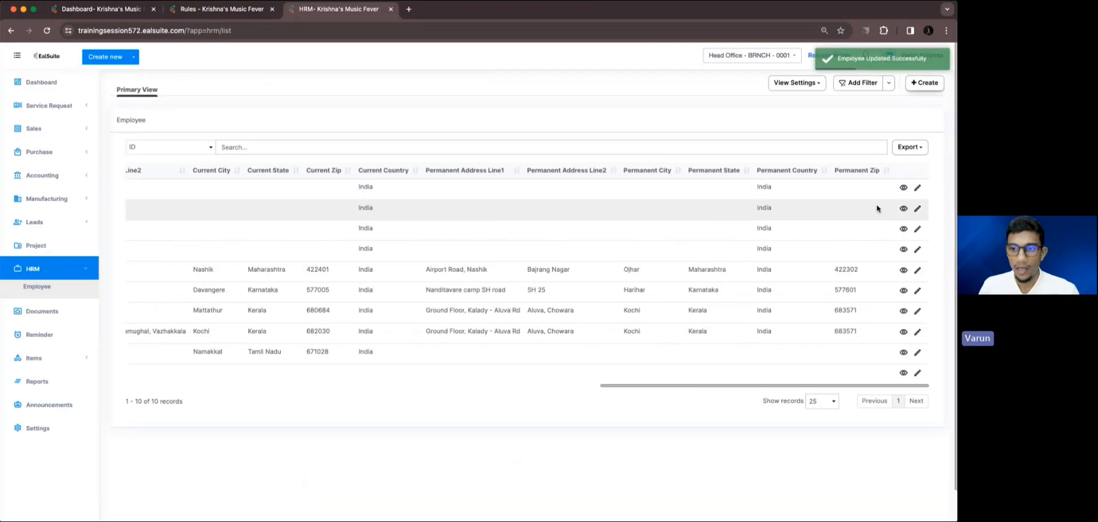
{"action": "left_click", "coordinate": [918, 189]}
{"action": "left_click_drag", "start_coordinate": [369, 247], "coordinate": [217, 247]}
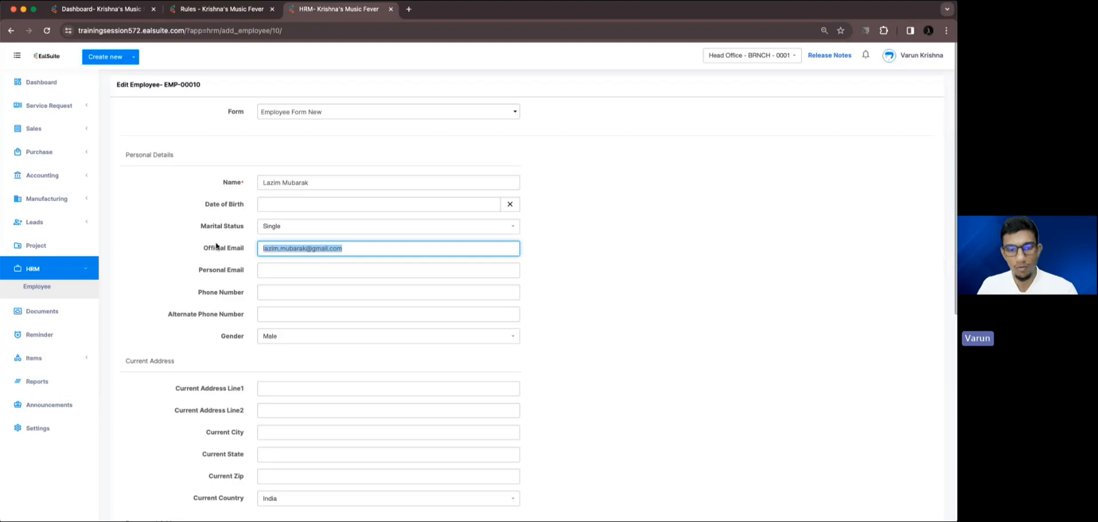
{"action": "key", "text": "BackSpace"}
Set the Employee Type to Part Time under Employees Details and submit the record without an official email.
{"action": "scroll", "coordinate": [441, 311], "scroll_direction": "down", "scroll_amount": 7}
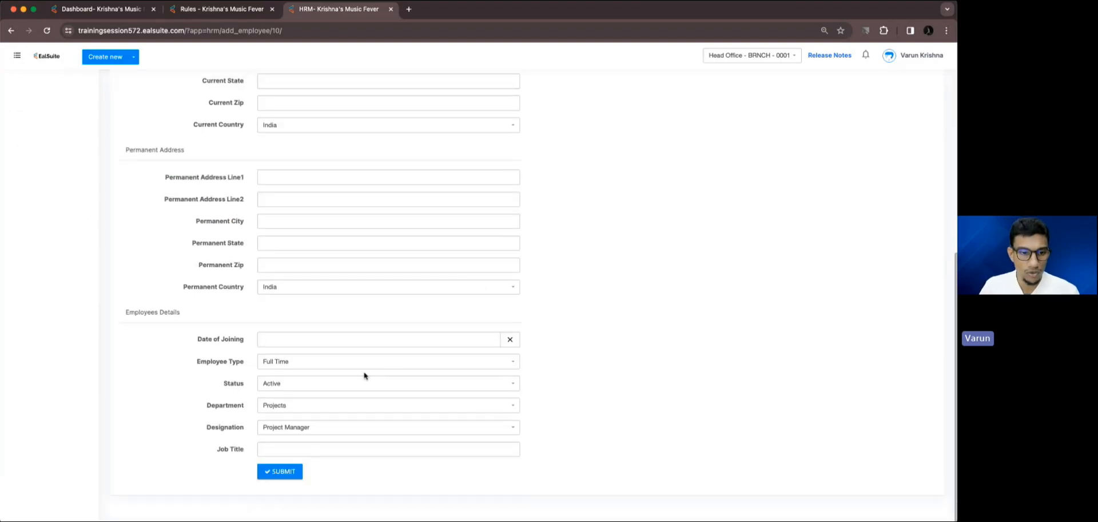
{"action": "left_click", "coordinate": [325, 365]}
{"action": "left_click", "coordinate": [308, 406]}
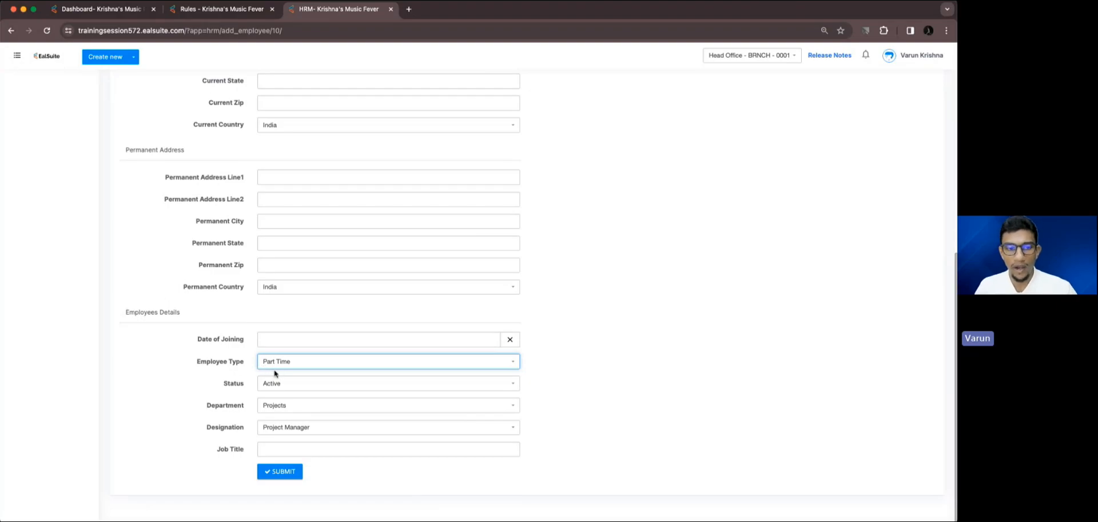
{"action": "scroll", "coordinate": [283, 369], "scroll_direction": "up", "scroll_amount": 10}
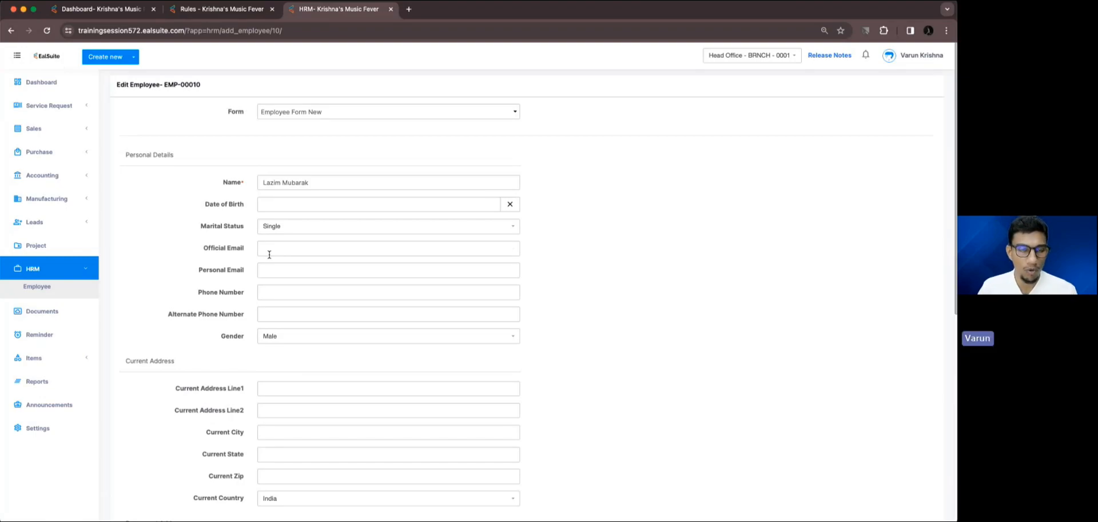
{"action": "scroll", "coordinate": [268, 255], "scroll_direction": "down", "scroll_amount": 5}
{"action": "scroll", "coordinate": [269, 255], "scroll_direction": "up", "scroll_amount": 4}
{"action": "scroll", "coordinate": [270, 257], "scroll_direction": "down", "scroll_amount": 5}
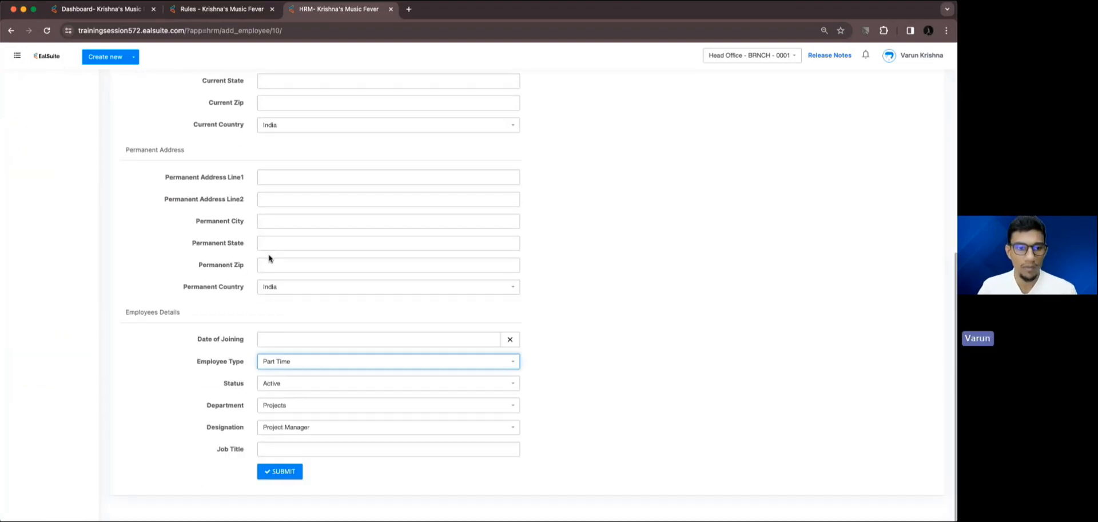
{"action": "left_click", "coordinate": [286, 471]}
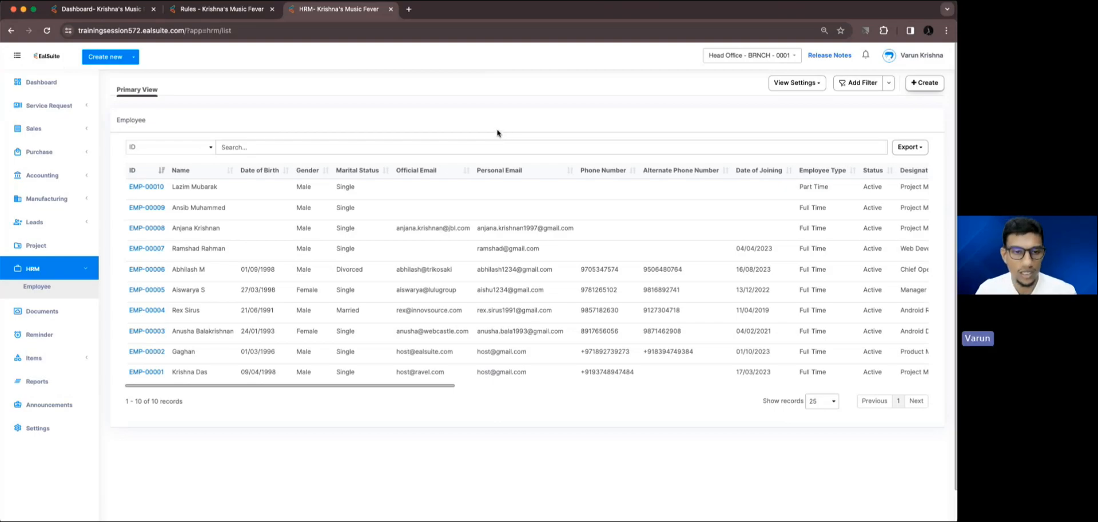
Reopen the Part Time employee's record for editing and set the Department to Other under Employees Details, leaving Job Title empty.
{"action": "scroll", "coordinate": [518, 194], "scroll_direction": "right", "scroll_amount": 10}
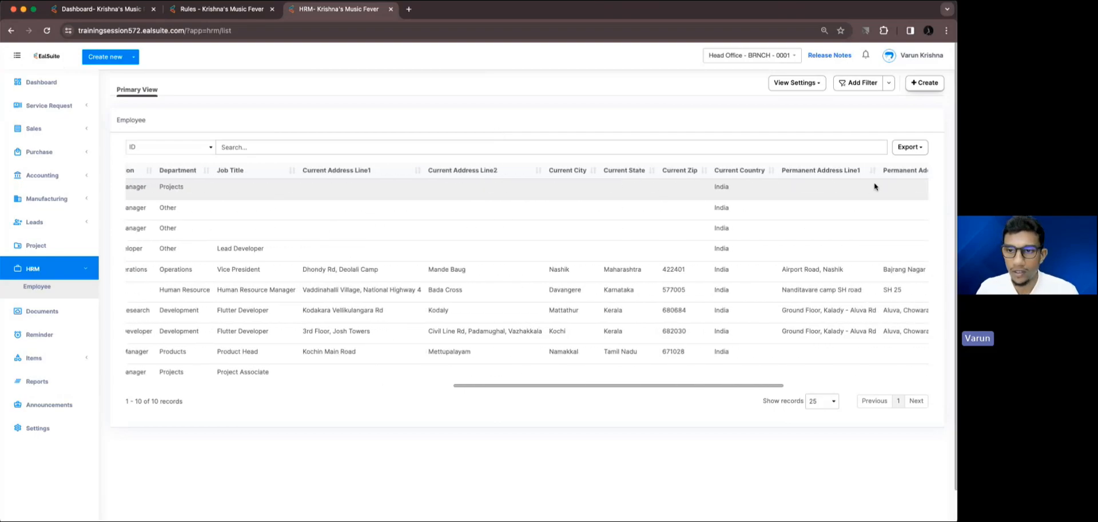
{"action": "scroll", "coordinate": [874, 187], "scroll_direction": "right", "scroll_amount": 5}
{"action": "left_click", "coordinate": [912, 187]}
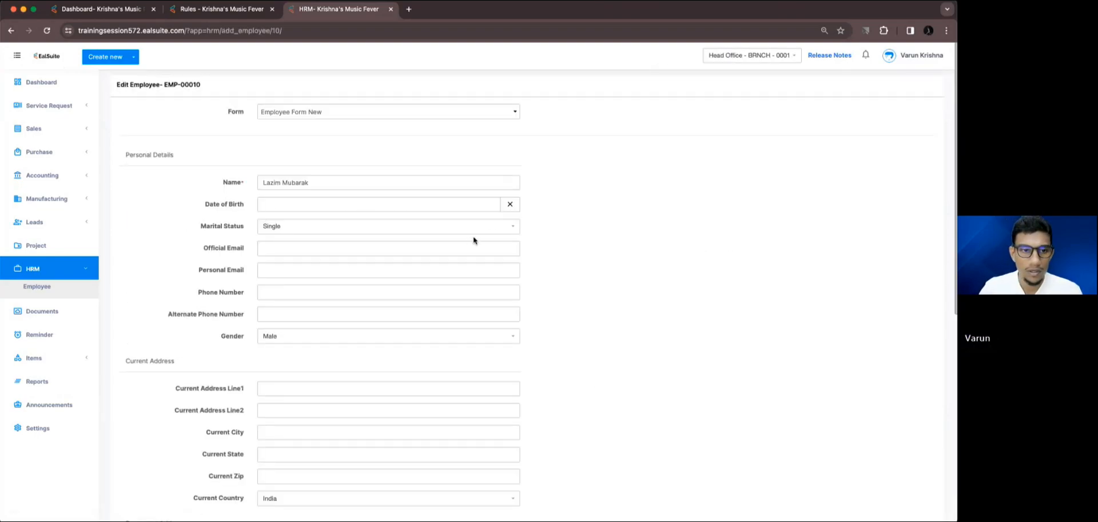
{"action": "scroll", "coordinate": [362, 231], "scroll_direction": "down", "scroll_amount": 10}
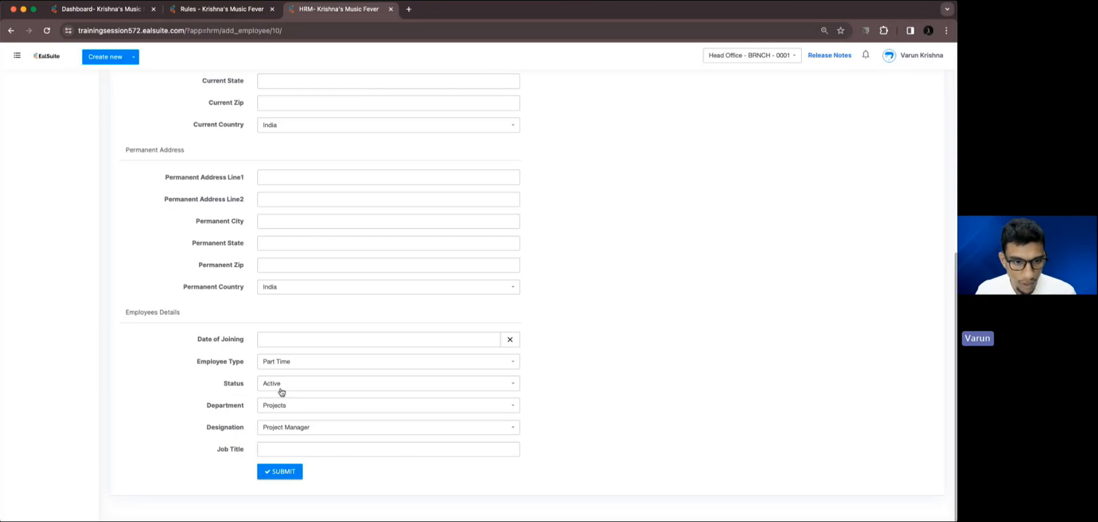
{"action": "left_click", "coordinate": [281, 410]}
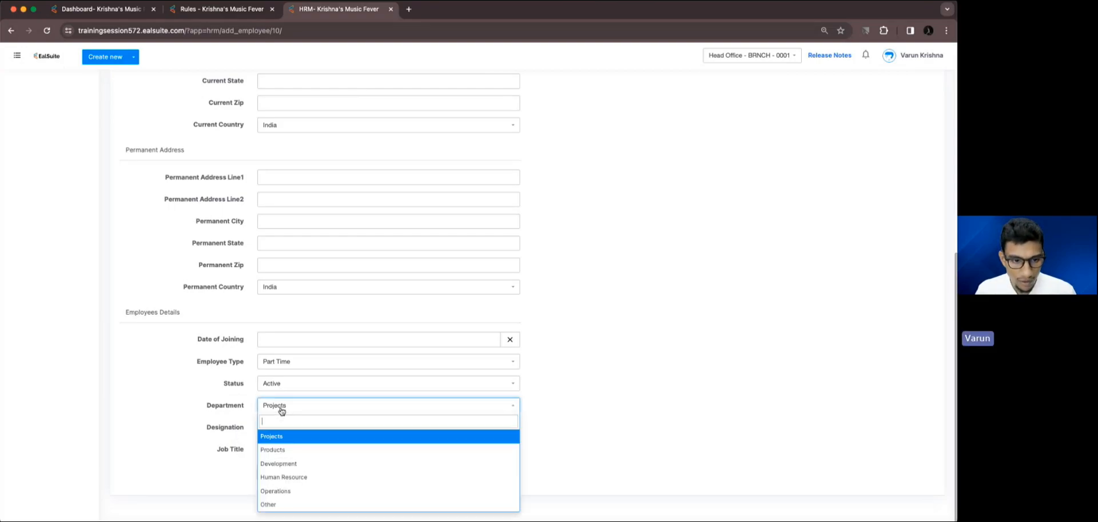
{"action": "left_click", "coordinate": [270, 506]}
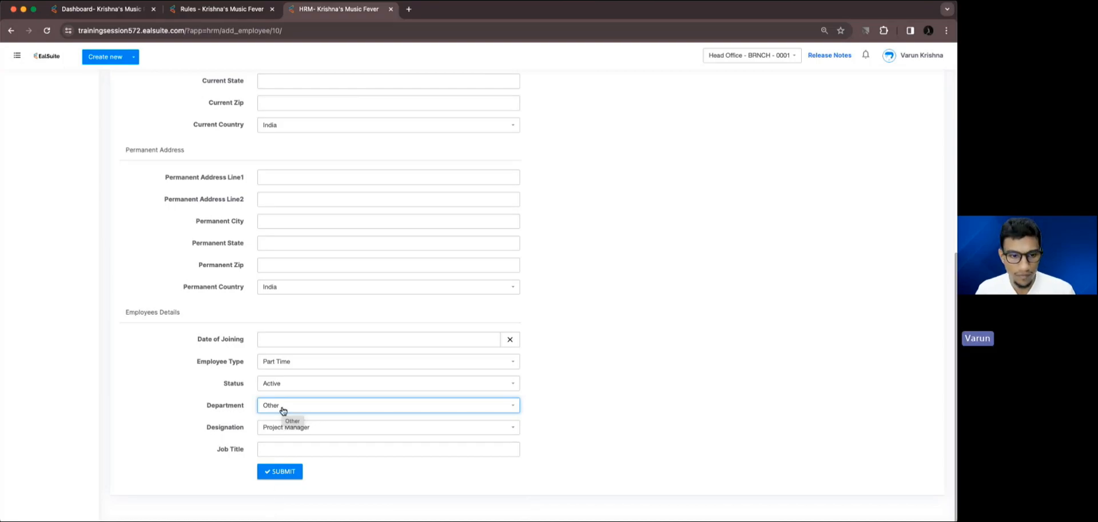
{"action": "left_click", "coordinate": [280, 449]}
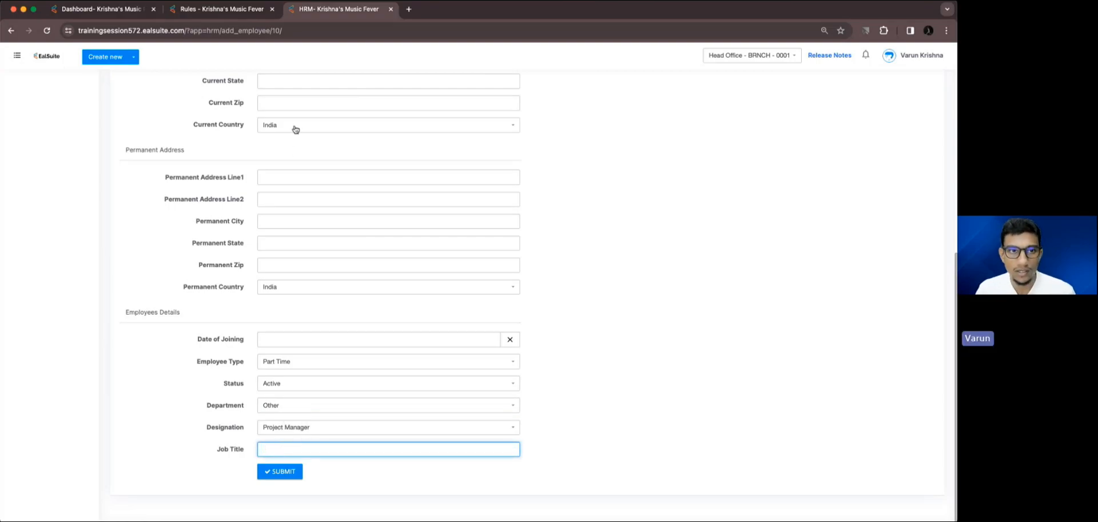
Add a second Form Guardian rule for Employee Form New and name it Mandatory Job Title.
{"action": "left_click", "coordinate": [246, 11]}
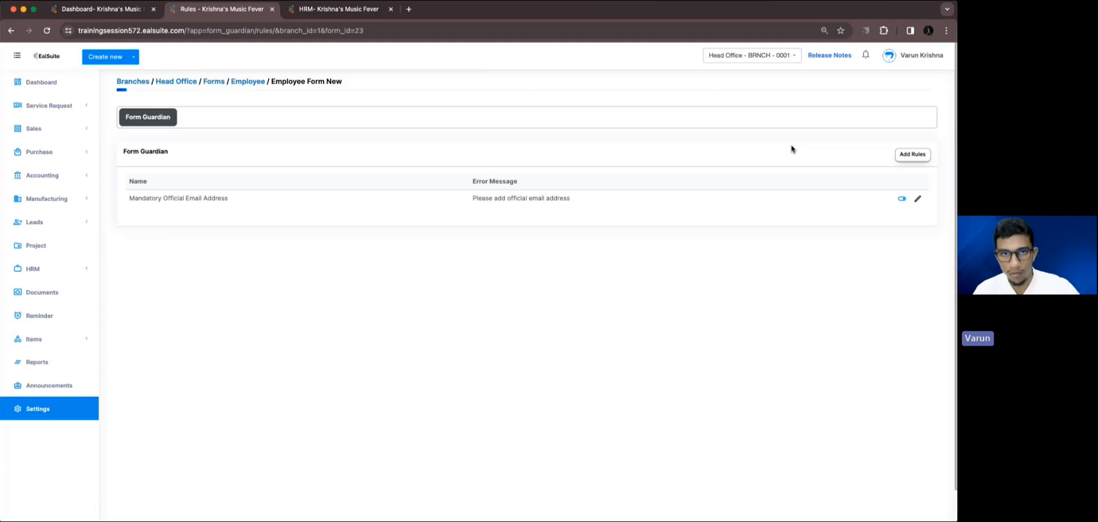
{"action": "left_click", "coordinate": [914, 157]}
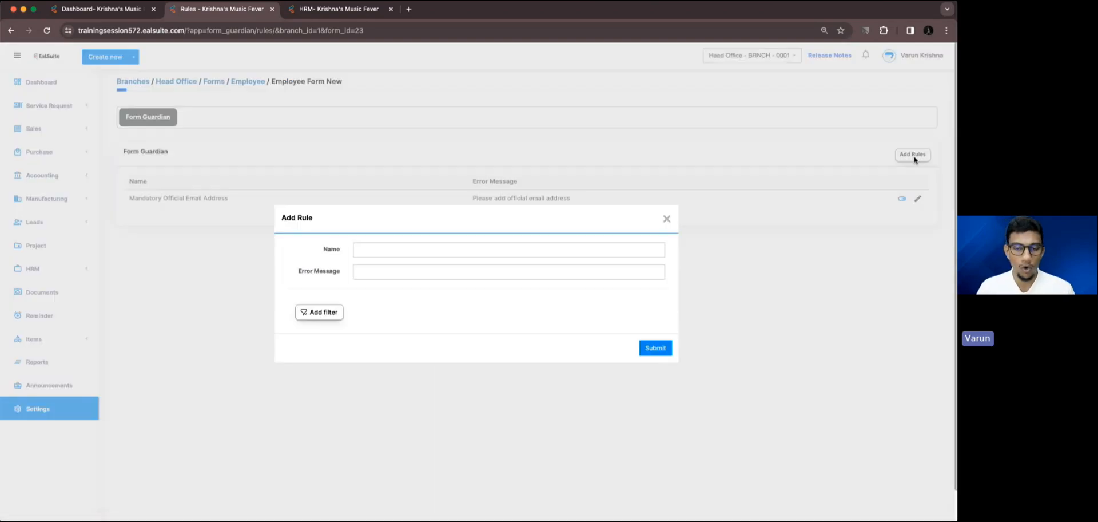
{"action": "left_click", "coordinate": [429, 273]}
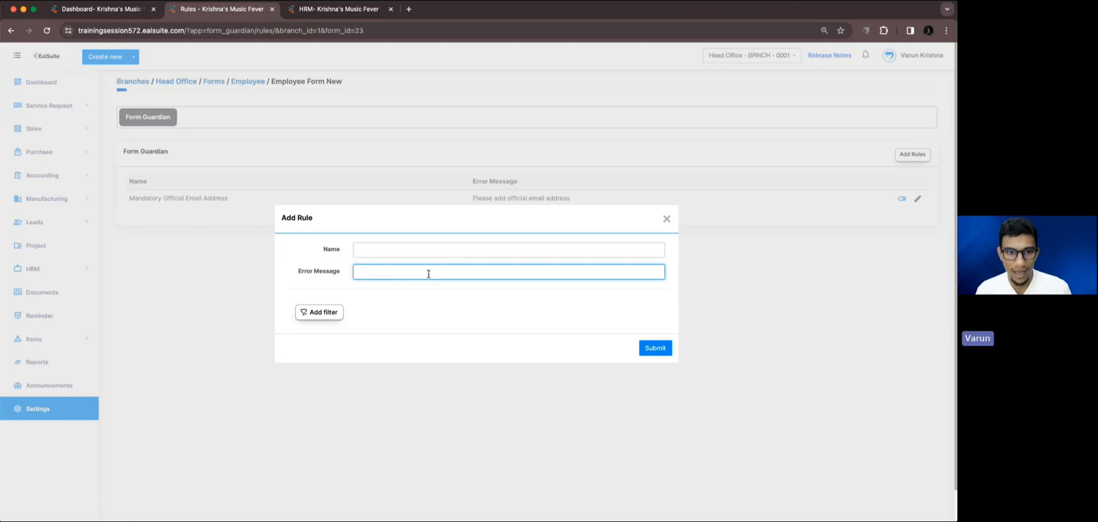
{"action": "left_click", "coordinate": [405, 249]}
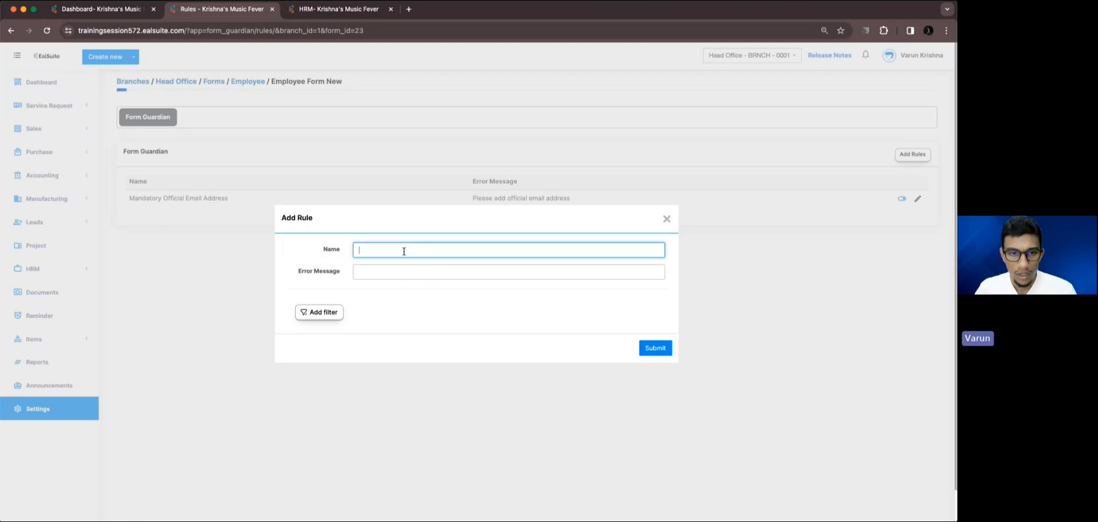
{"action": "left_click", "coordinate": [293, 13]}
{"action": "left_click", "coordinate": [223, 10]}
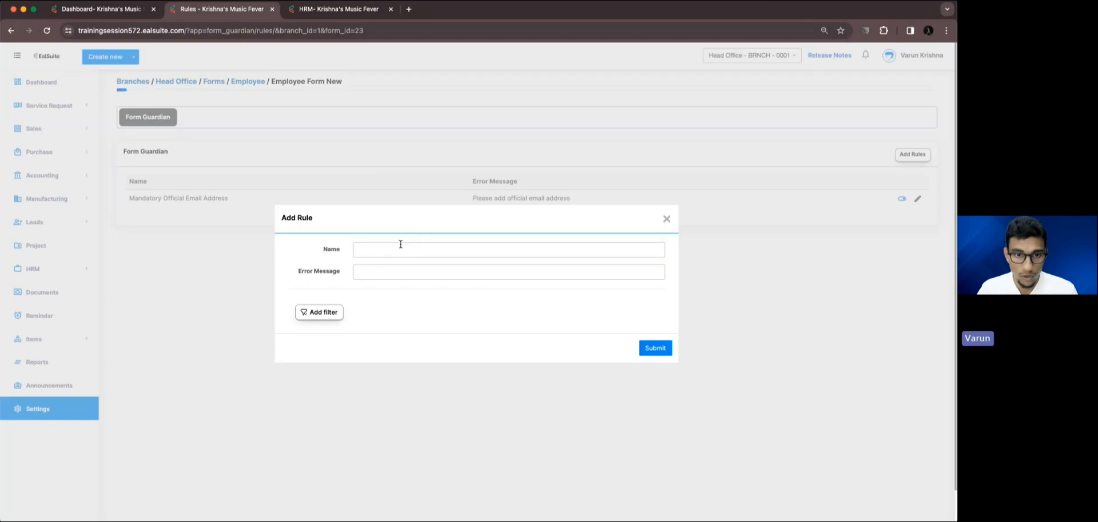
{"action": "type", "text": "Mandat"}
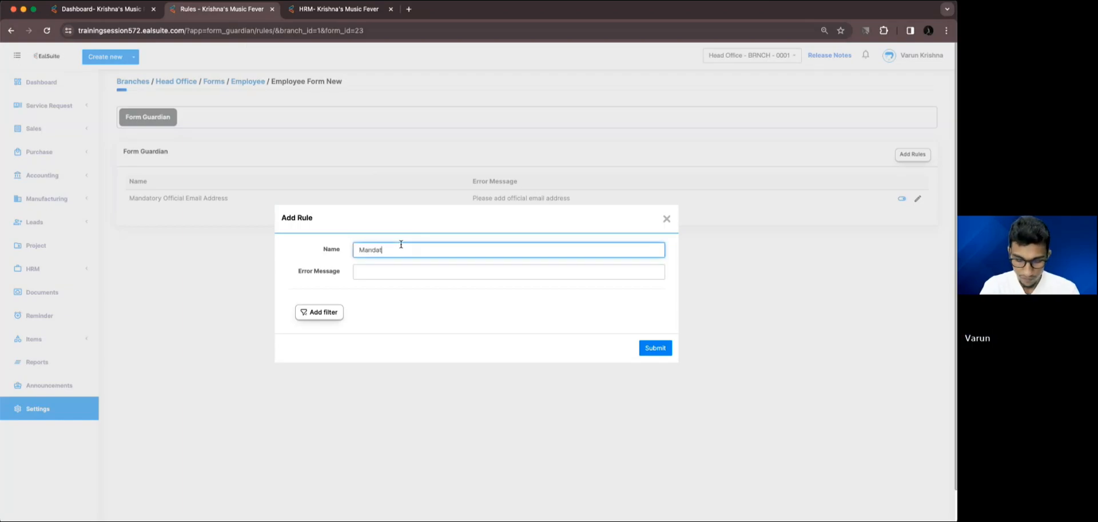
{"action": "type", "text": "ory Jo"}
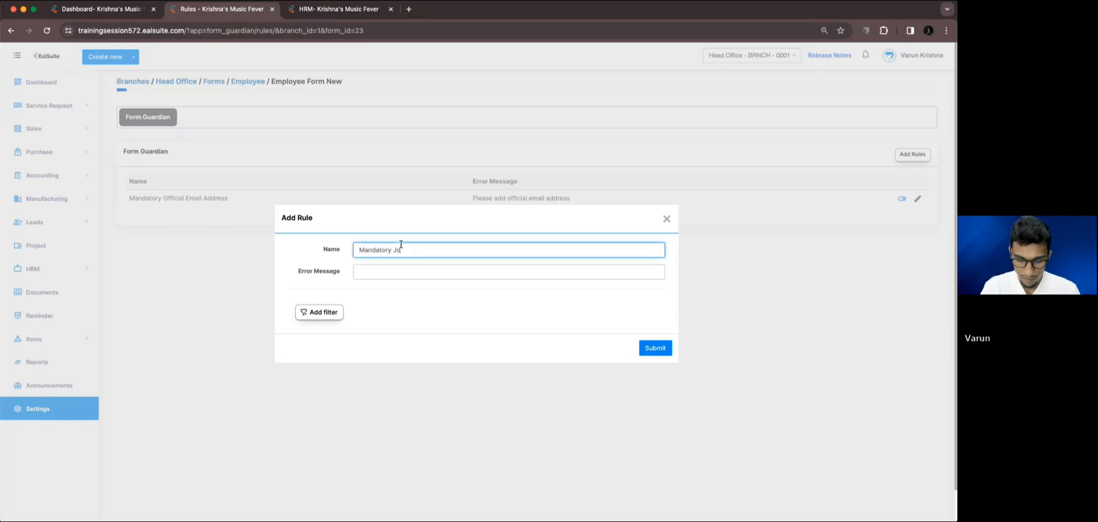
{"action": "type", "text": "b Titl"}
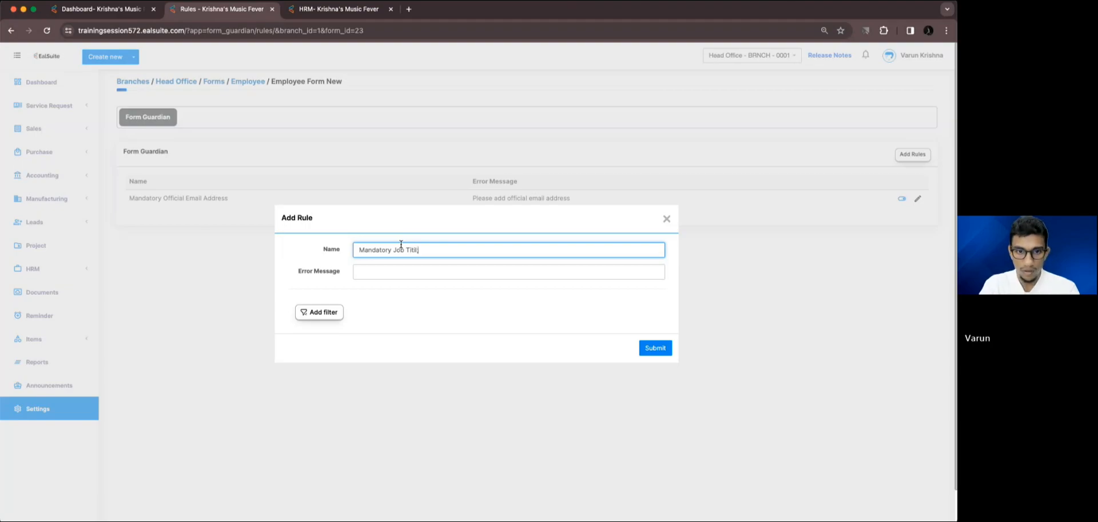
{"action": "type", "text": "e"}
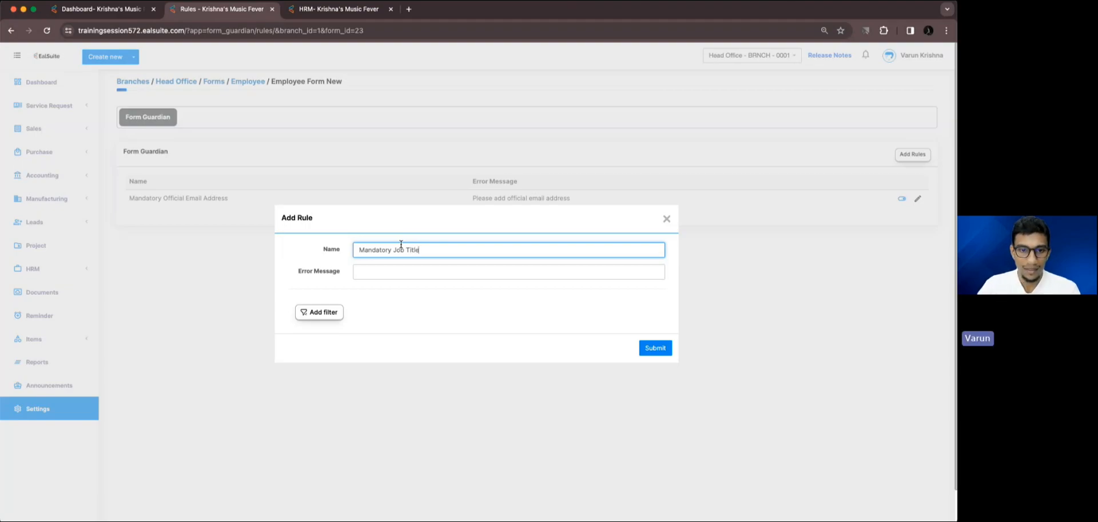
Enter "Please add job tilte" as the new rule's error message.
{"action": "left_click", "coordinate": [459, 270]}
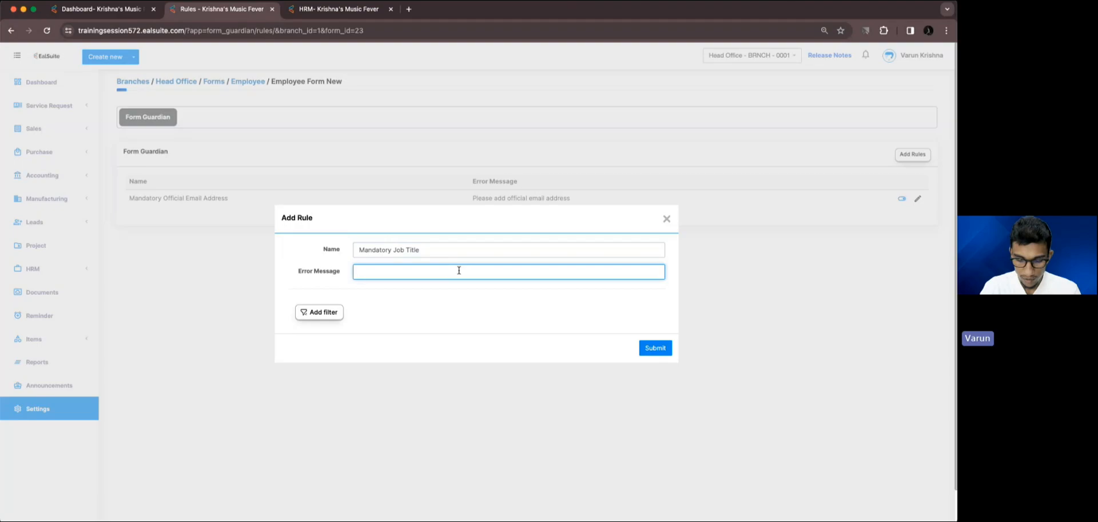
{"action": "type", "text": "Please ad"}
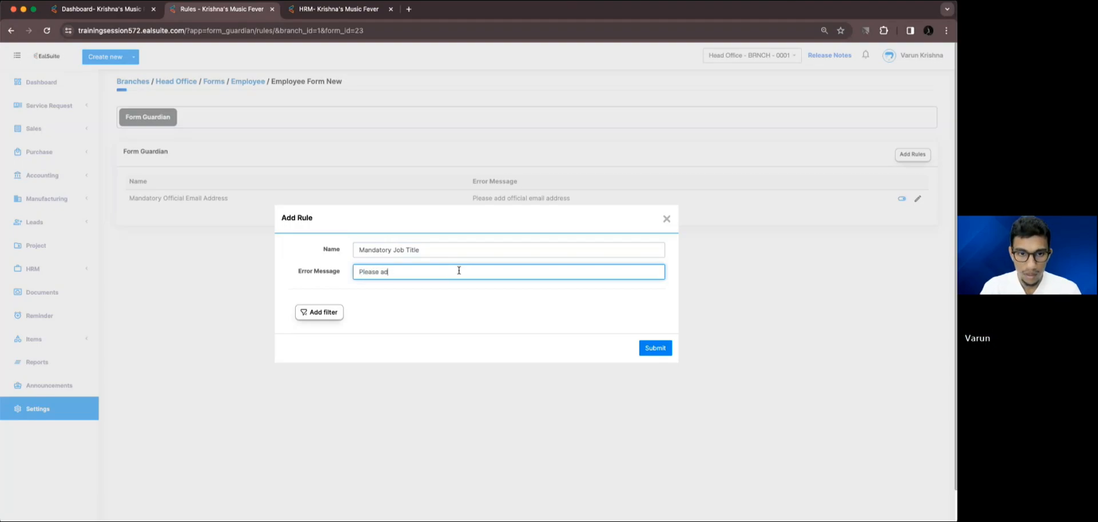
{"action": "type", "text": "d job "}
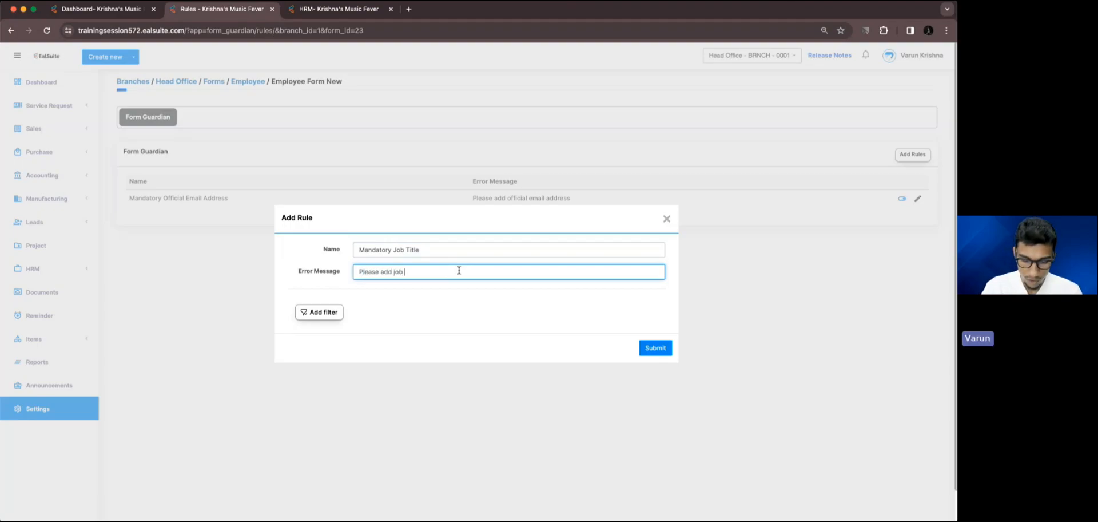
{"action": "type", "text": "titte"}
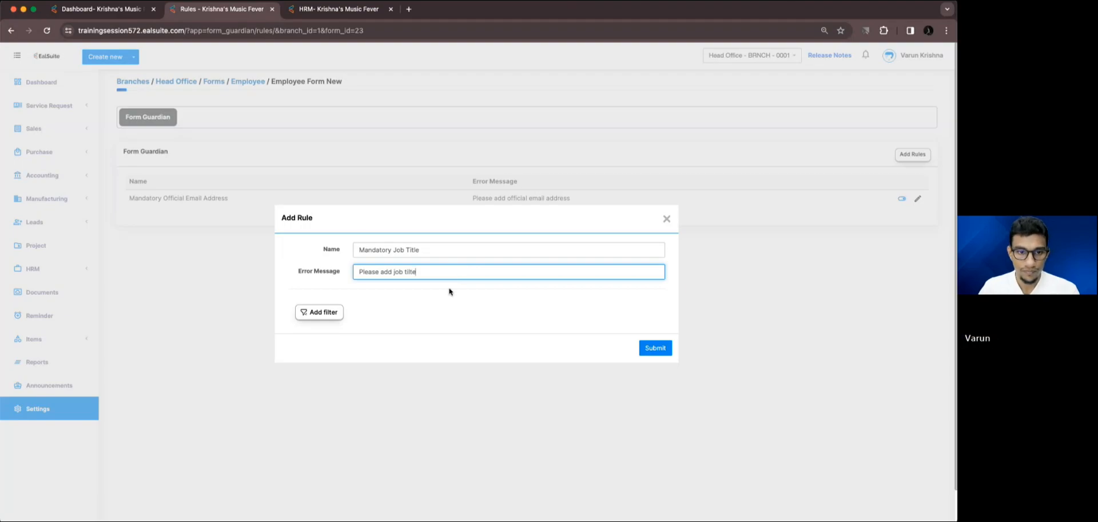
Add a filter condition to the rule where Department Is Other.
{"action": "left_click", "coordinate": [332, 312]}
{"action": "left_click", "coordinate": [366, 306]}
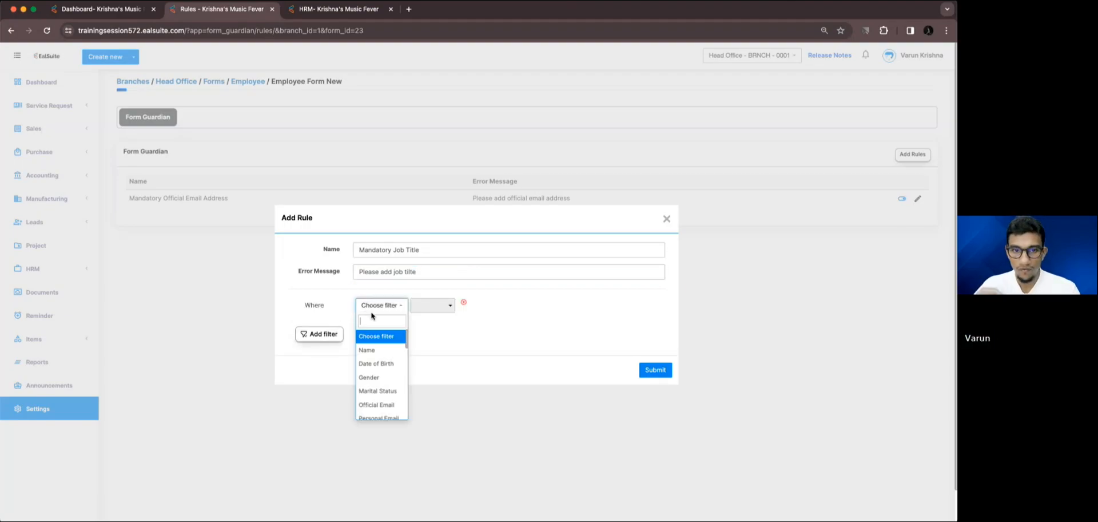
{"action": "type", "text": "dep"}
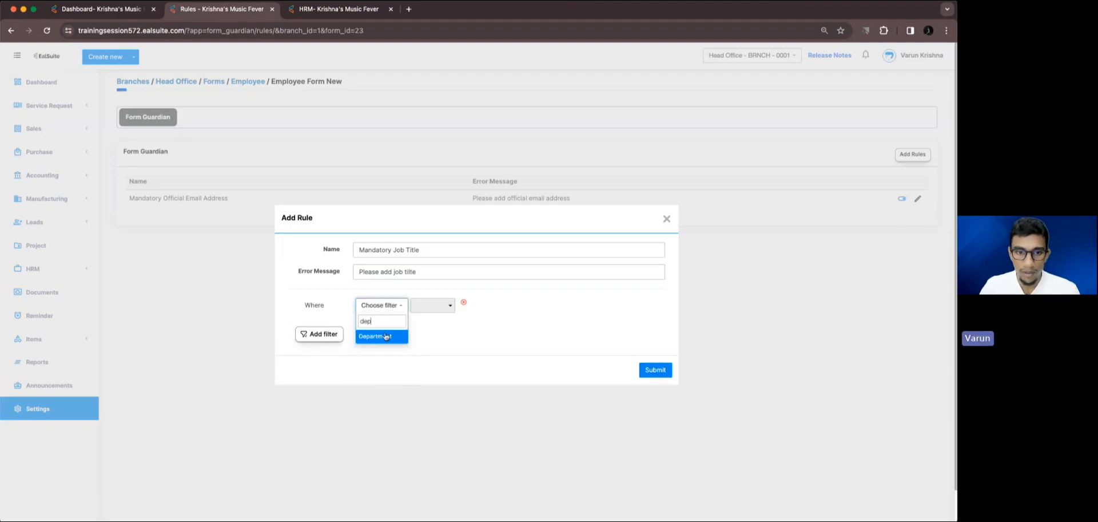
{"action": "left_click", "coordinate": [383, 337]}
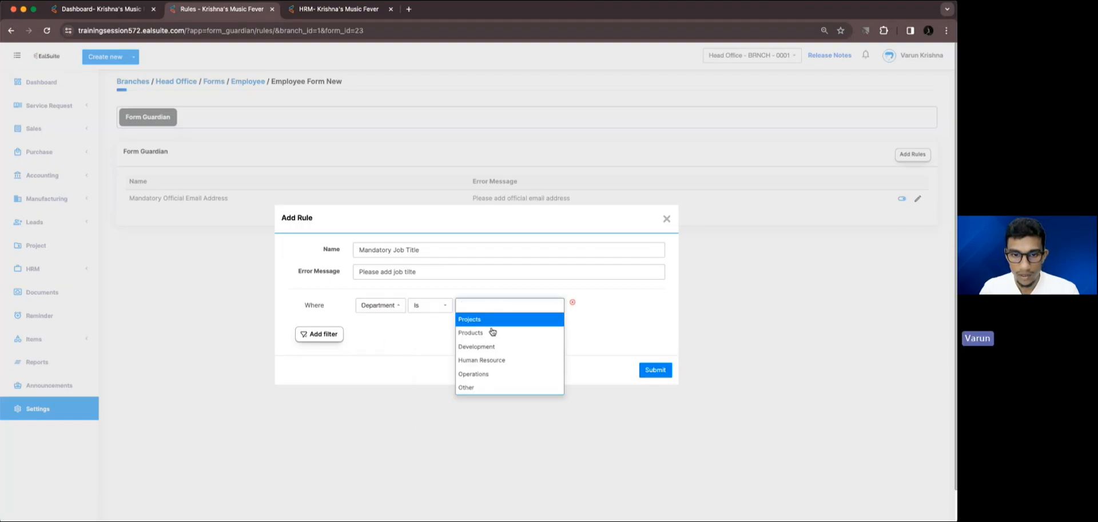
{"action": "left_click", "coordinate": [486, 387]}
Add an And condition where Job Title Is Empty and submit the rule.
{"action": "left_click", "coordinate": [336, 338]}
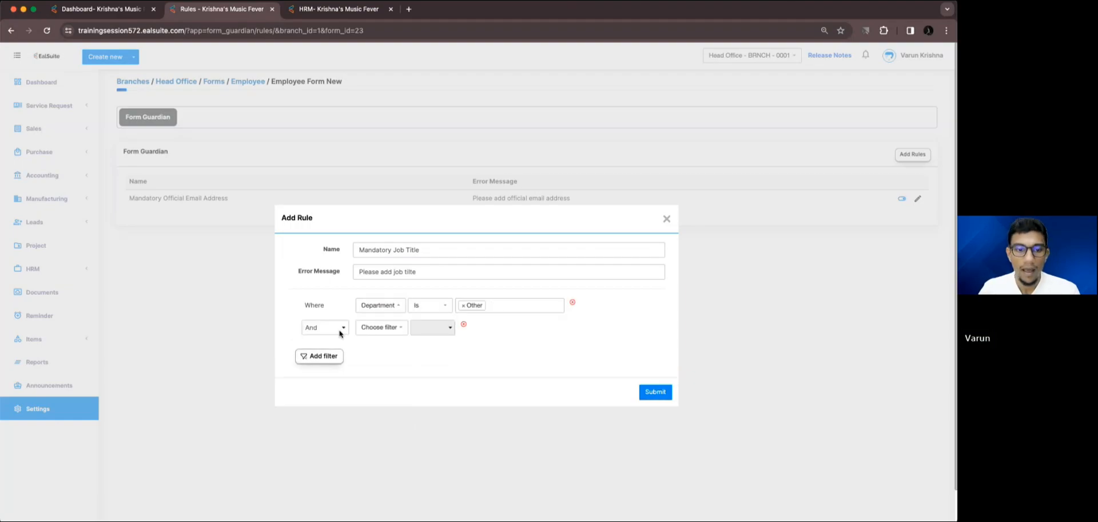
{"action": "left_click", "coordinate": [389, 334]}
{"action": "type", "text": "job"}
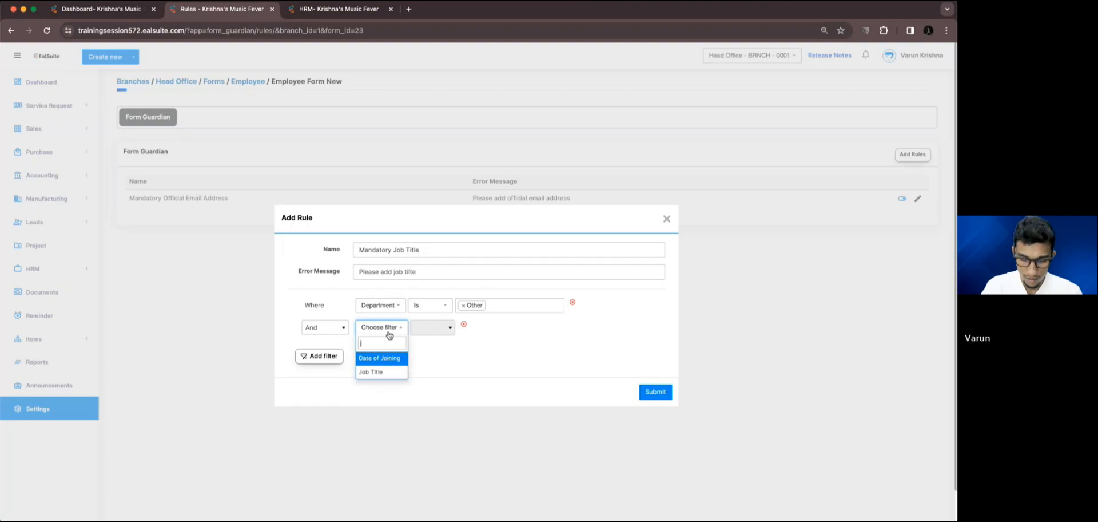
{"action": "left_click", "coordinate": [393, 359]}
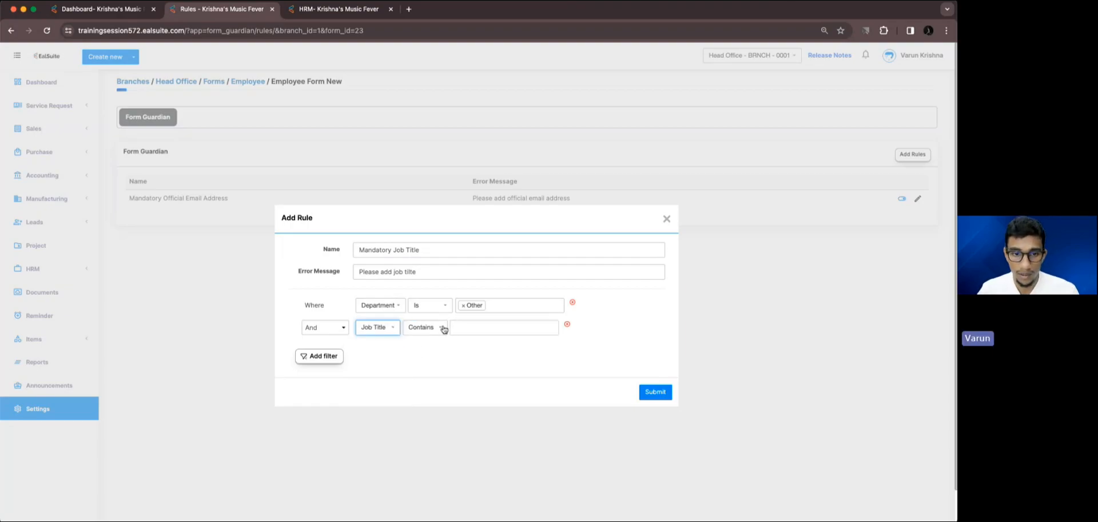
{"action": "left_click", "coordinate": [443, 329]}
{"action": "scroll", "coordinate": [428, 432], "scroll_direction": "down", "scroll_amount": 2}
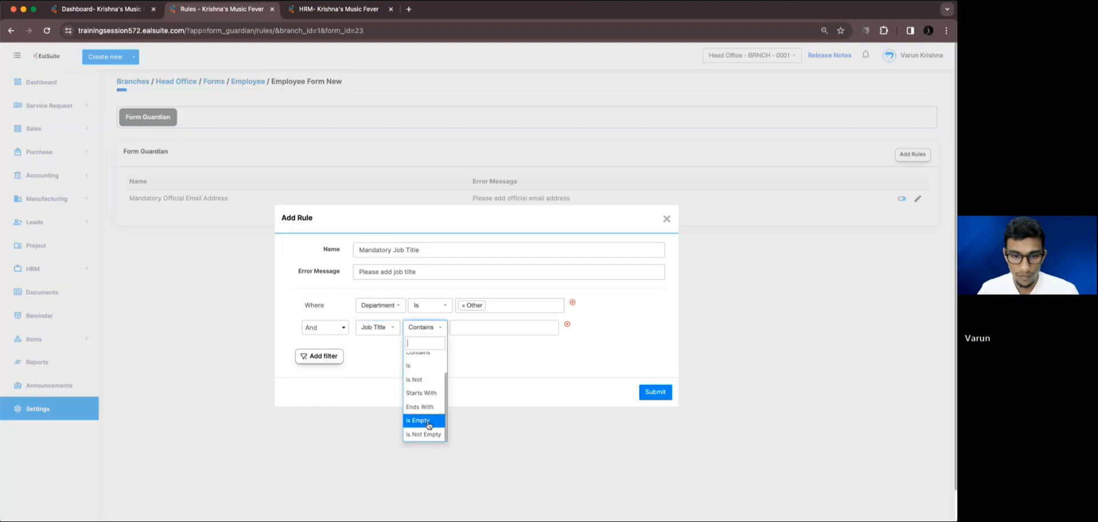
{"action": "left_click", "coordinate": [428, 420]}
{"action": "left_click", "coordinate": [658, 394]}
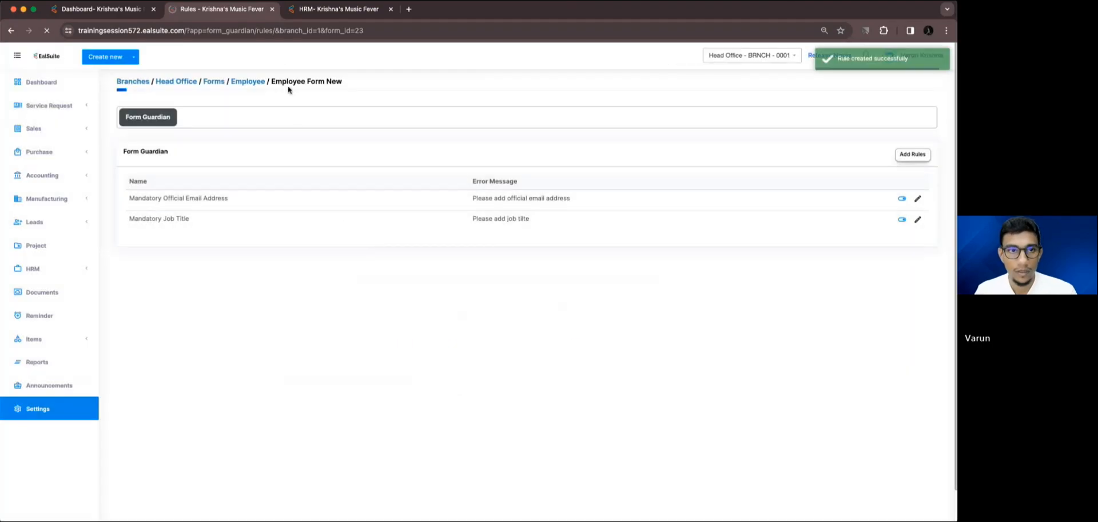
Return to the open employee record and reselect Other as the Department under Employees Details.
{"action": "left_click", "coordinate": [291, 12]}
{"action": "left_click", "coordinate": [269, 405]}
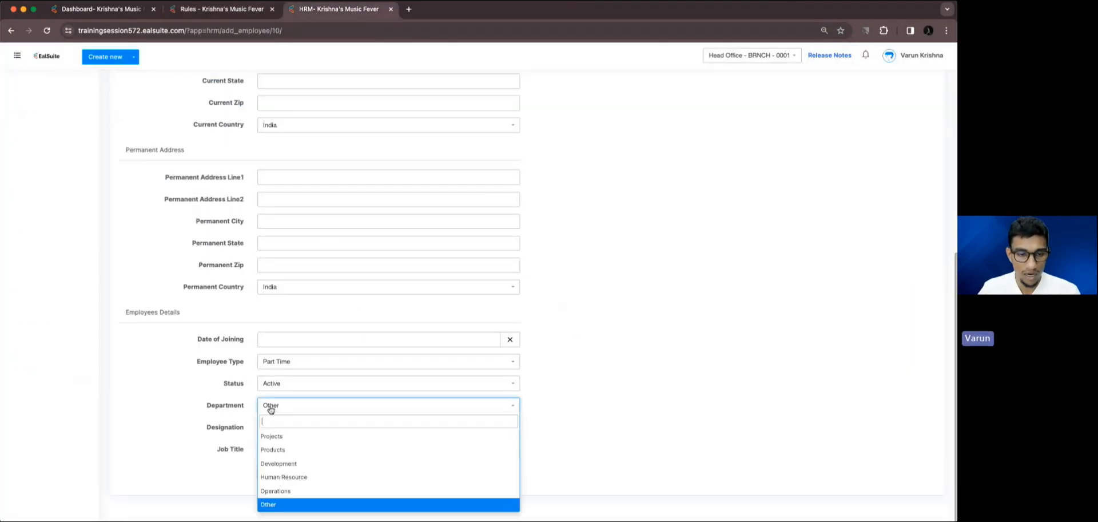
{"action": "left_click", "coordinate": [281, 503]}
{"action": "left_click", "coordinate": [267, 449]}
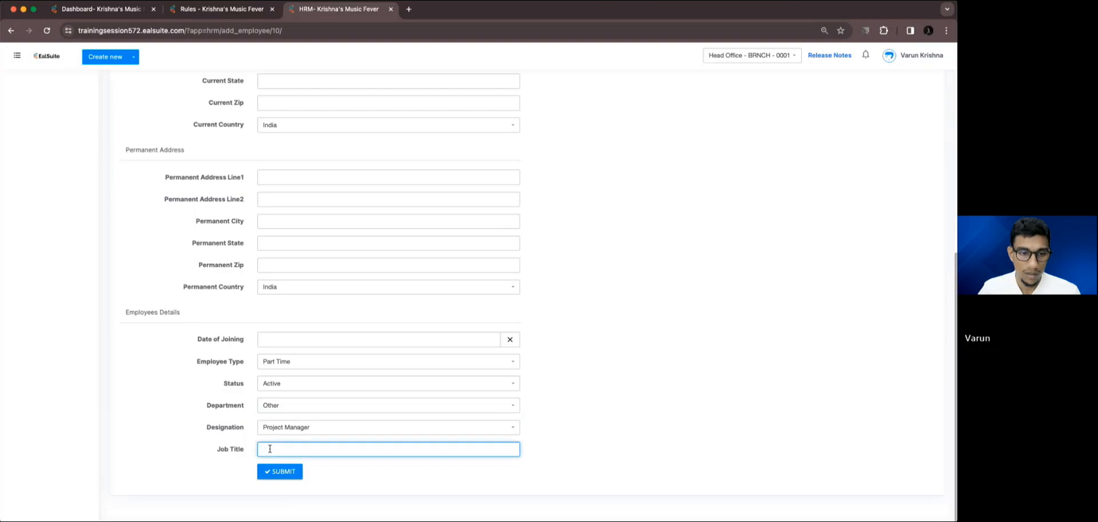
Open the Mandatory Job Title rule for editing, review its conditions and submit it unchanged.
{"action": "left_click", "coordinate": [251, 6]}
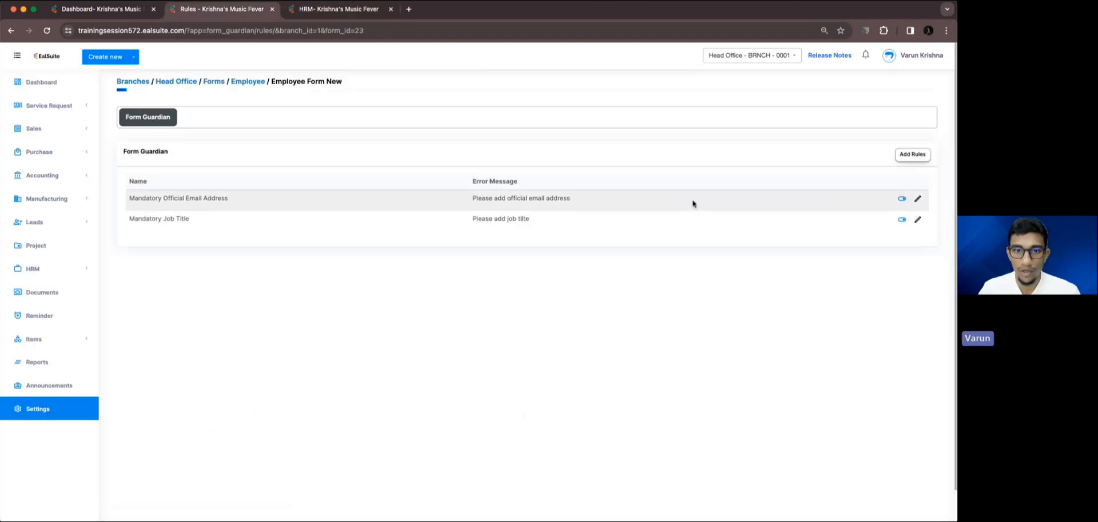
{"action": "left_click", "coordinate": [915, 221]}
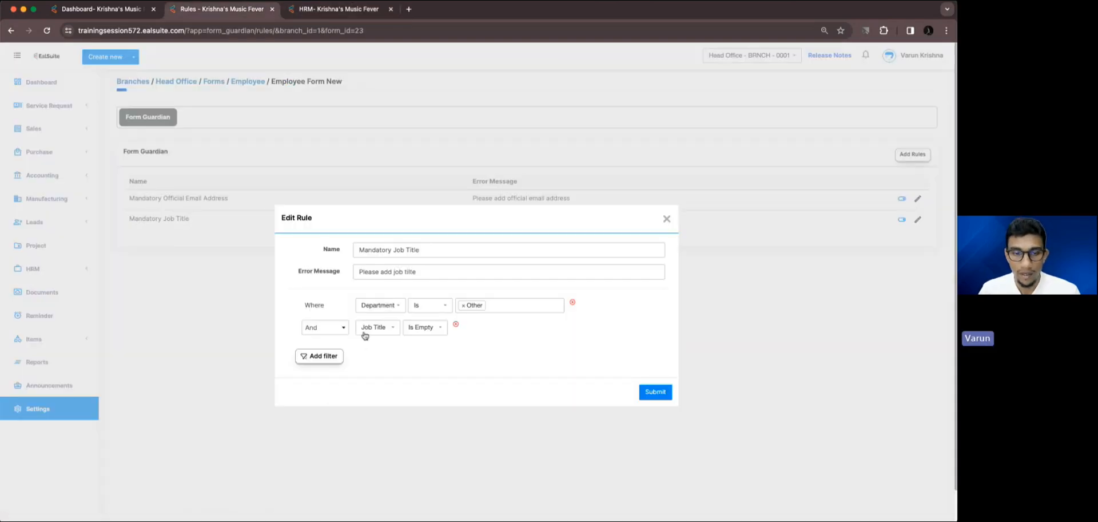
{"action": "left_click", "coordinate": [656, 392]}
Test the rule by trying to submit the employee's record with Department Other and Job Title left empty.
{"action": "left_click", "coordinate": [290, 16]}
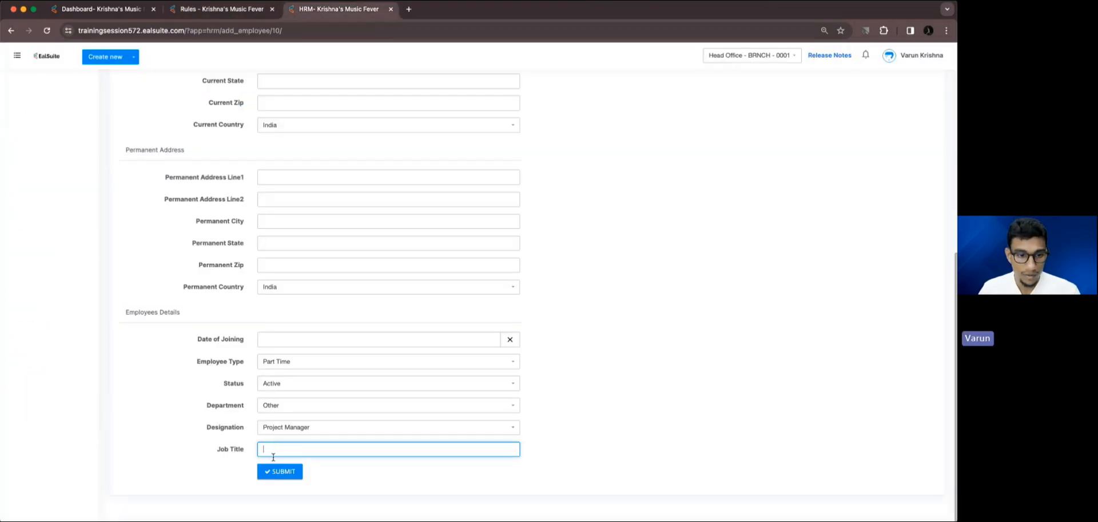
{"action": "left_click", "coordinate": [343, 476]}
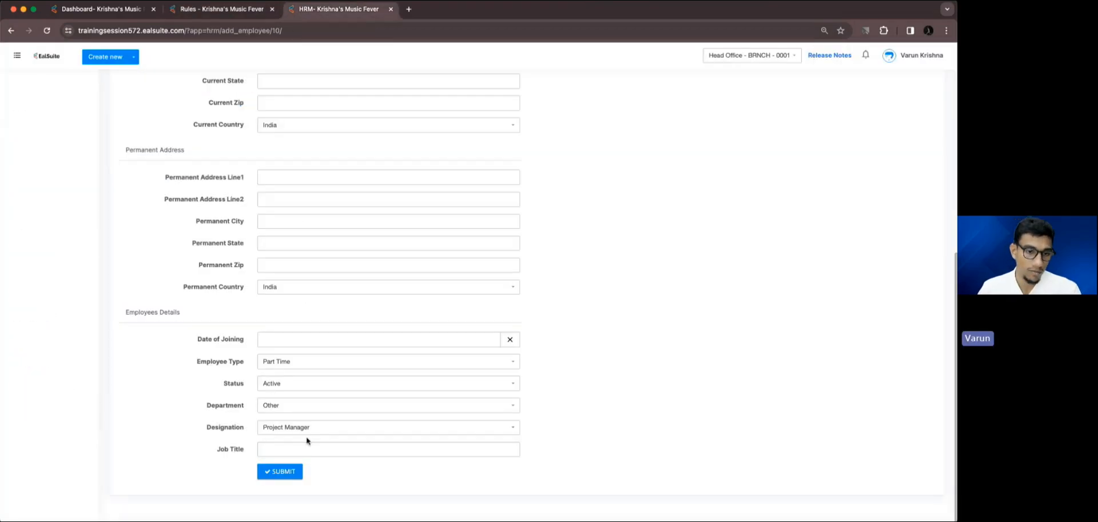
{"action": "left_click", "coordinate": [295, 471]}
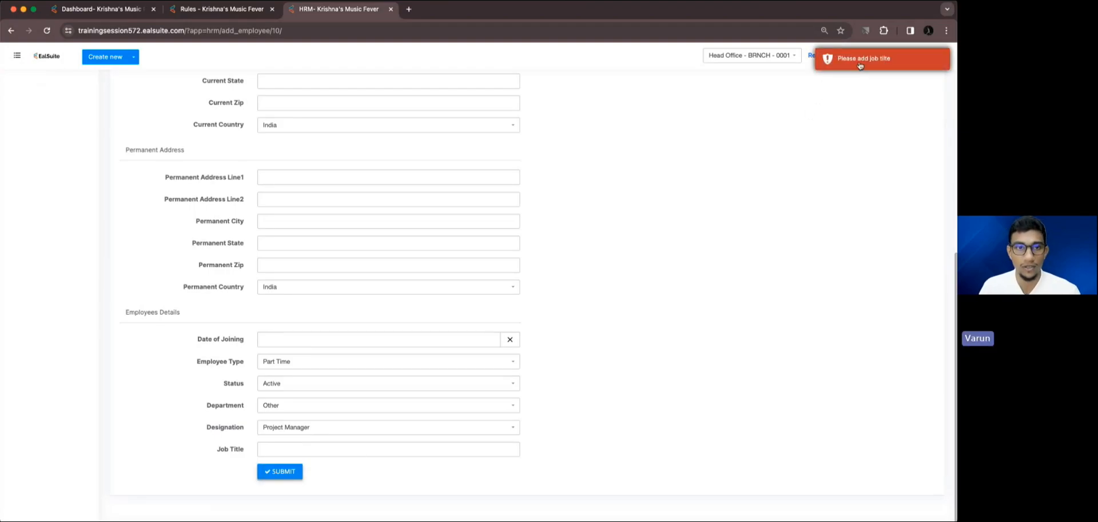
Enter Estimation Specialist as the employee's Job Title and submit the record.
{"action": "left_click", "coordinate": [322, 452]}
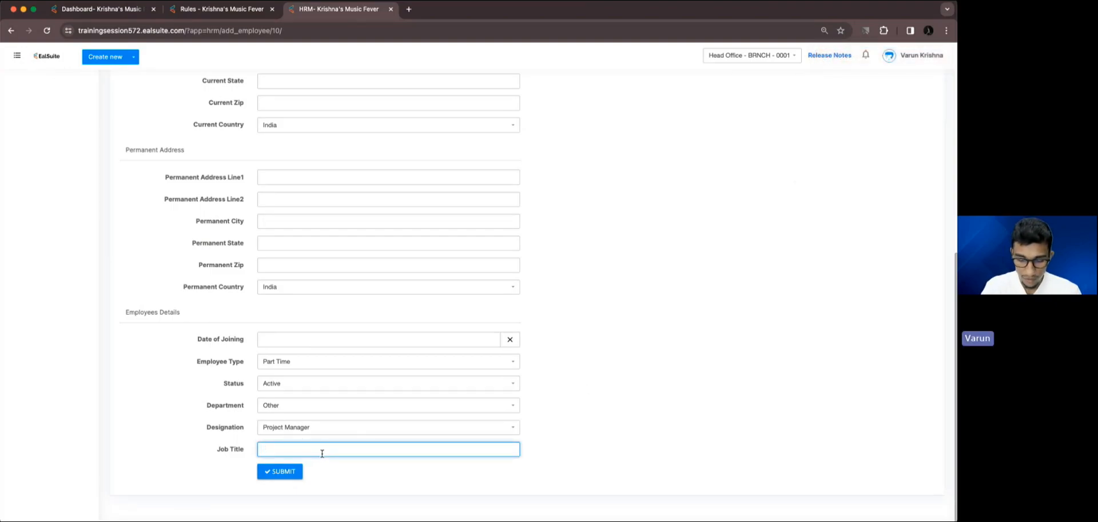
{"action": "type", "text": "Estimat"}
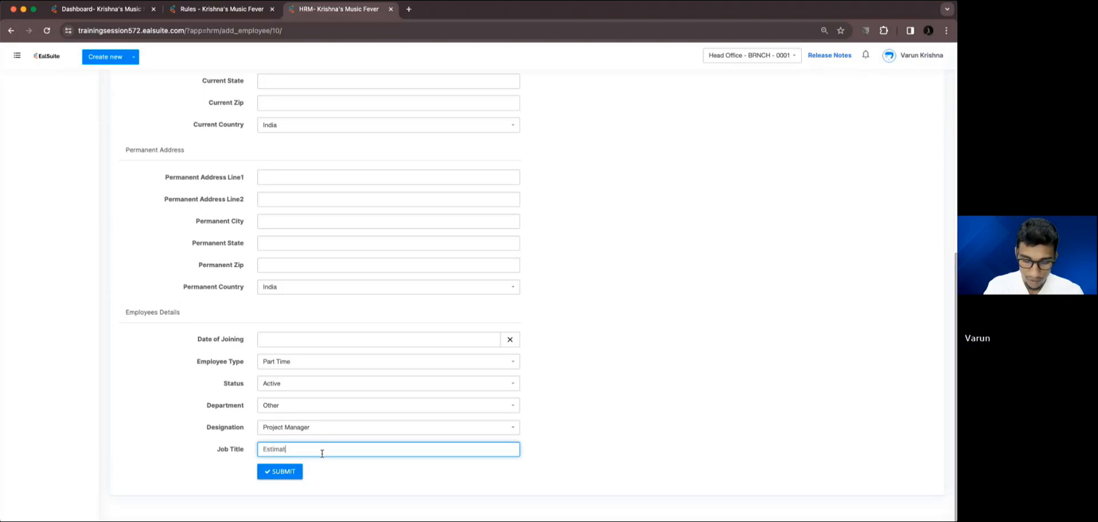
{"action": "type", "text": "ion Spec"}
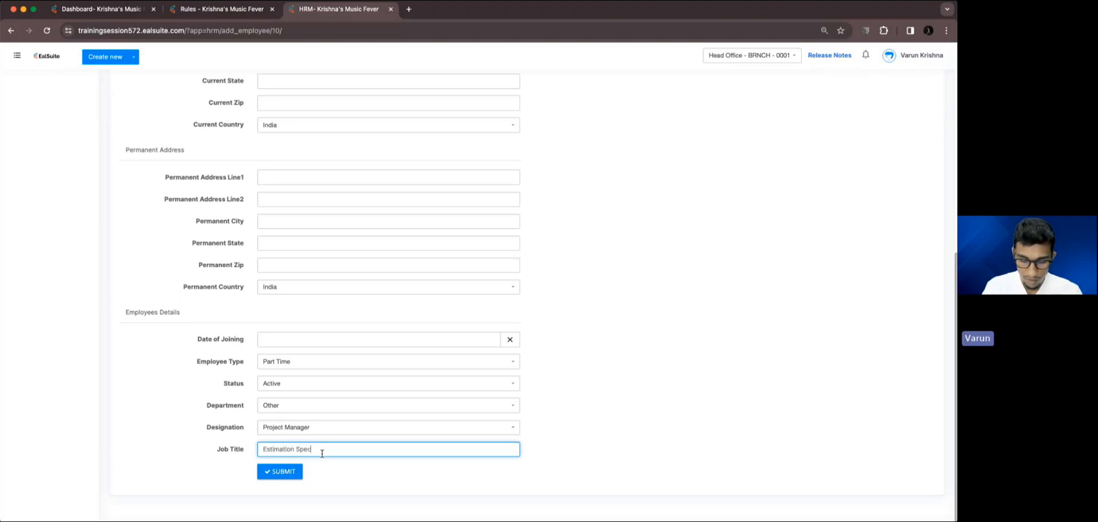
{"action": "type", "text": "ialist"}
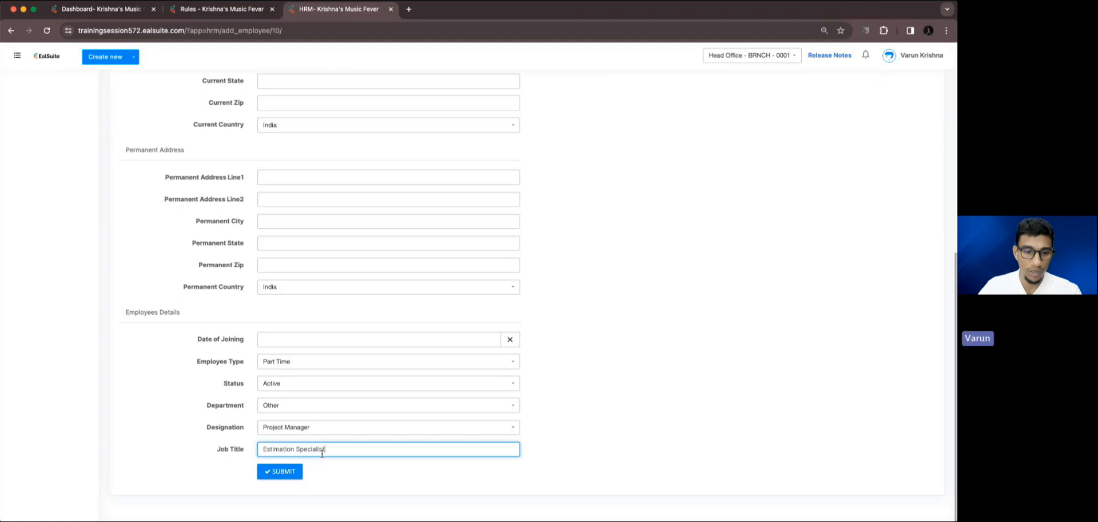
{"action": "left_click", "coordinate": [269, 475]}
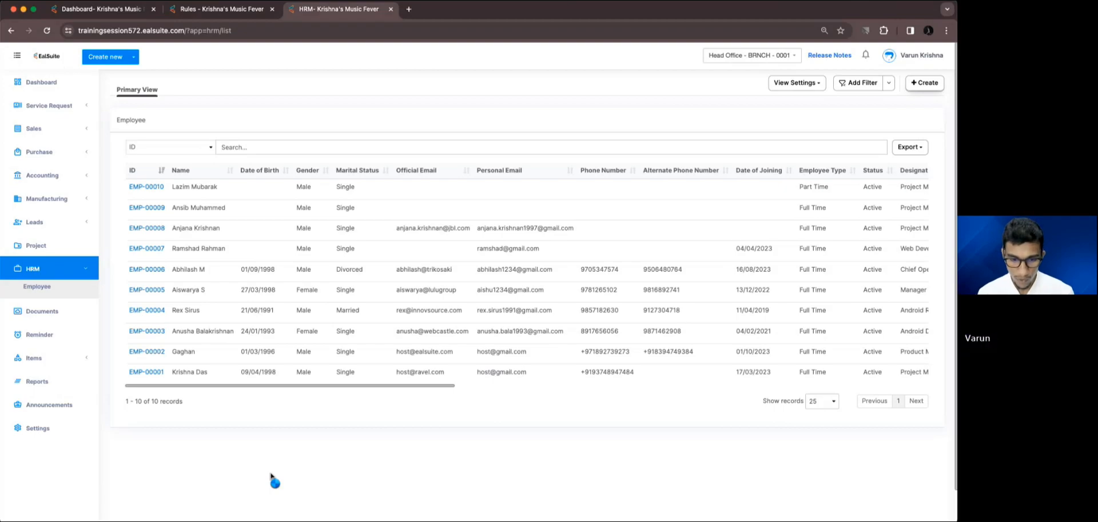
Switch to the presentation and advance to the Enhanced Warehouse Transfers slide.
{"action": "key", "text": "super+Tab"}
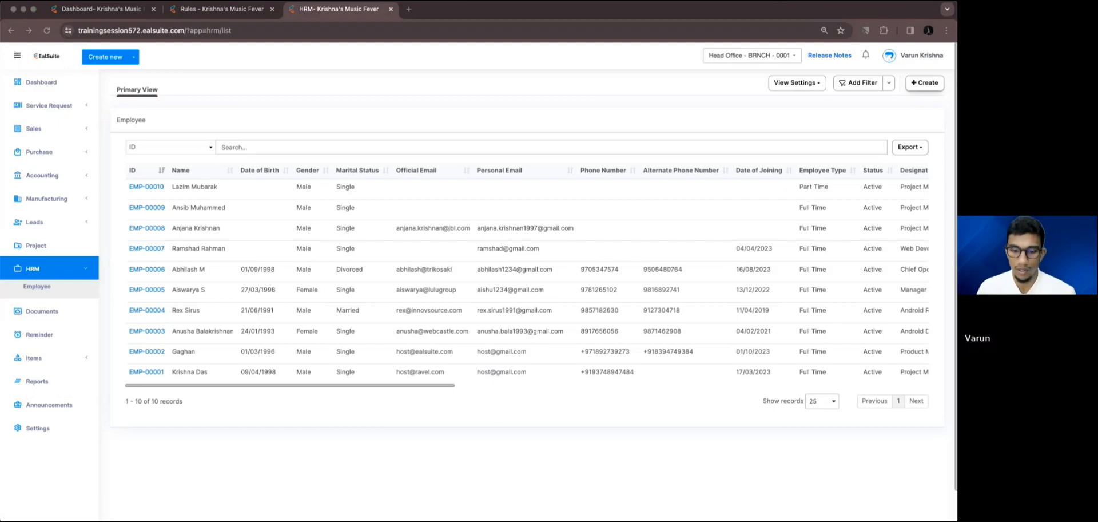
{"action": "left_click", "coordinate": [14, 9]}
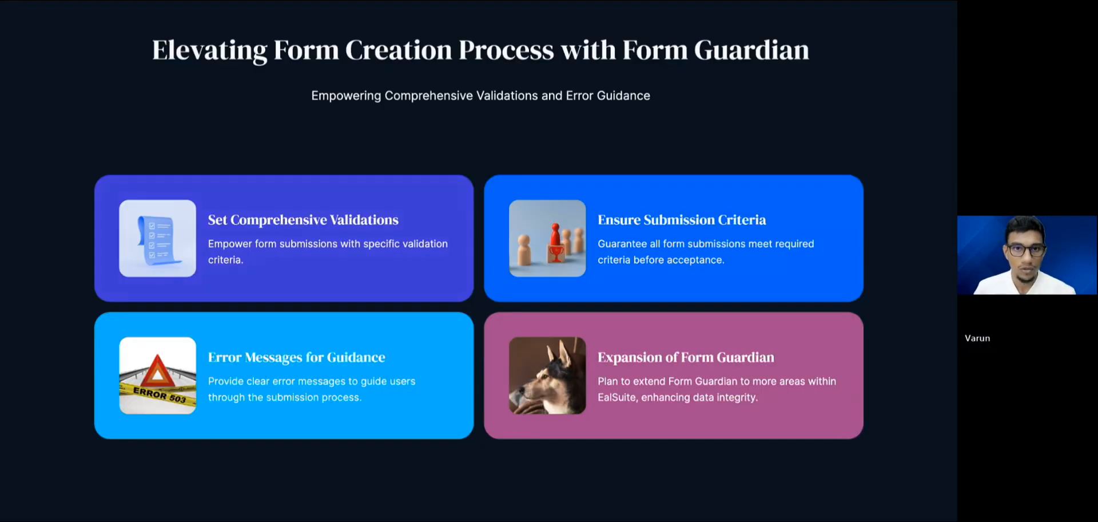
{"action": "left_click", "coordinate": [113, 514]}
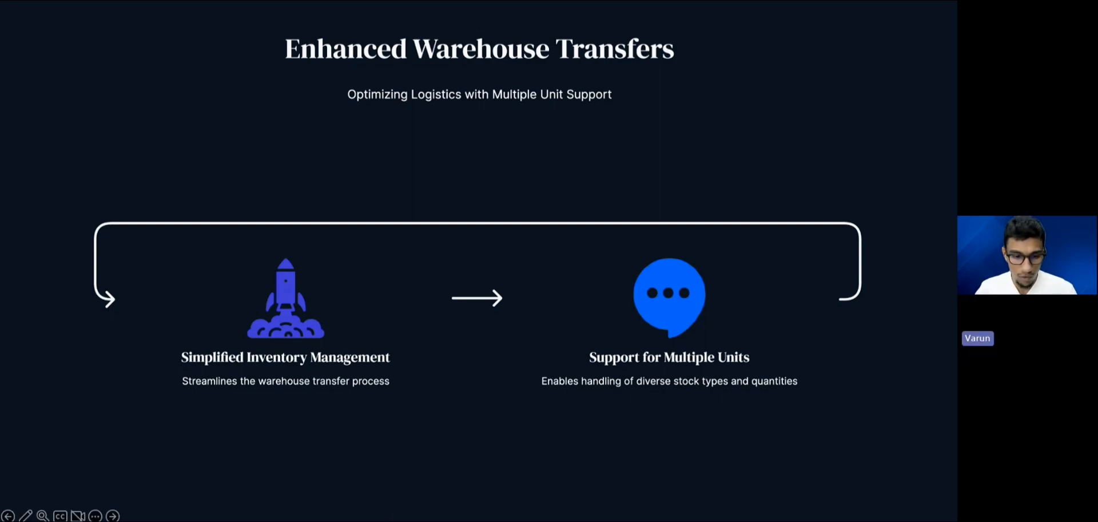
Switch back to EalSuite in the browser and open the Head Office branch's warehouse list from the settings.
{"action": "left_click_drag", "start_coordinate": [290, 3], "coordinate": [302, 52]}
{"action": "double_click", "coordinate": [303, 53]}
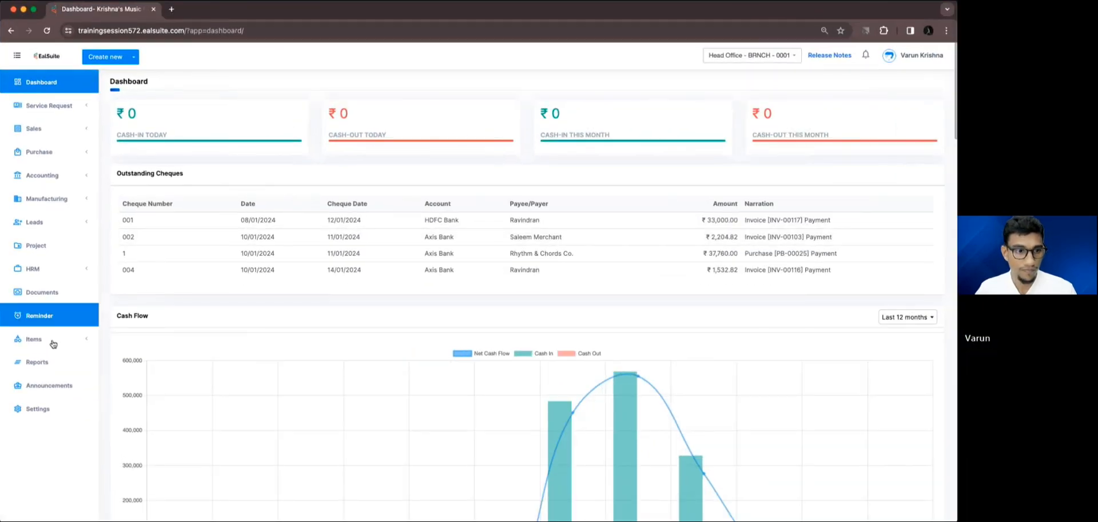
{"action": "left_click", "coordinate": [51, 410], "text": "super"}
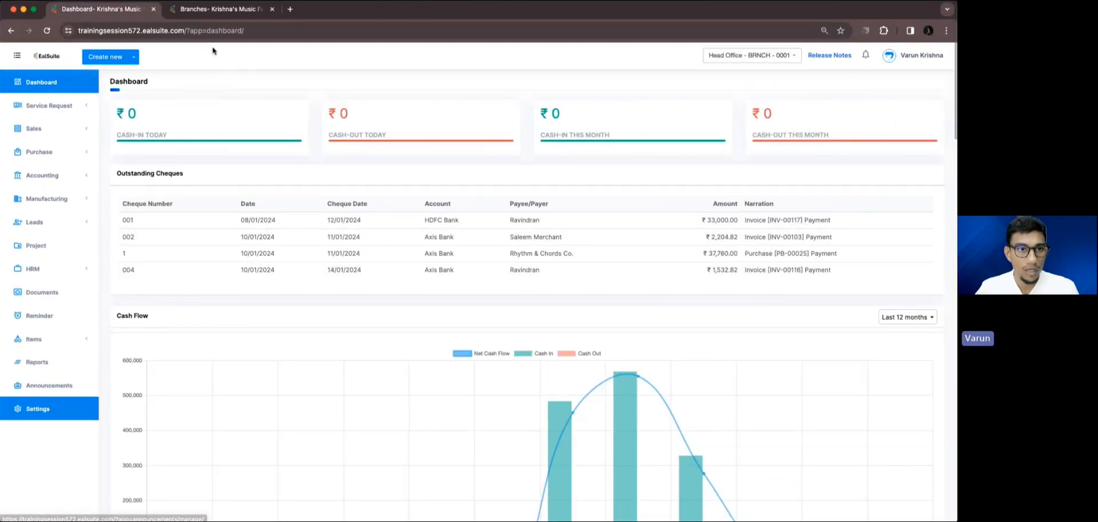
{"action": "left_click", "coordinate": [213, 9]}
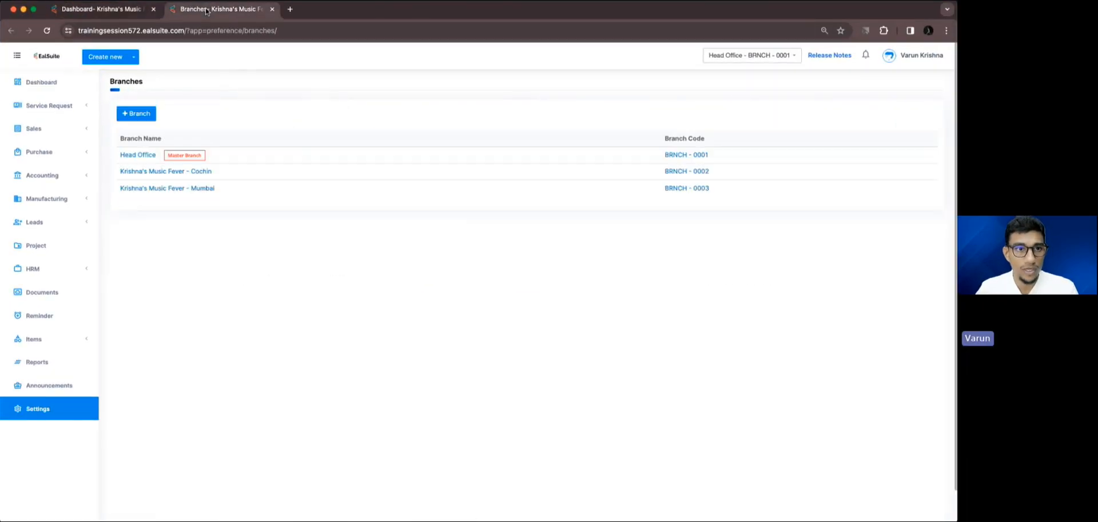
{"action": "left_click", "coordinate": [146, 155]}
{"action": "left_click", "coordinate": [79, 177]}
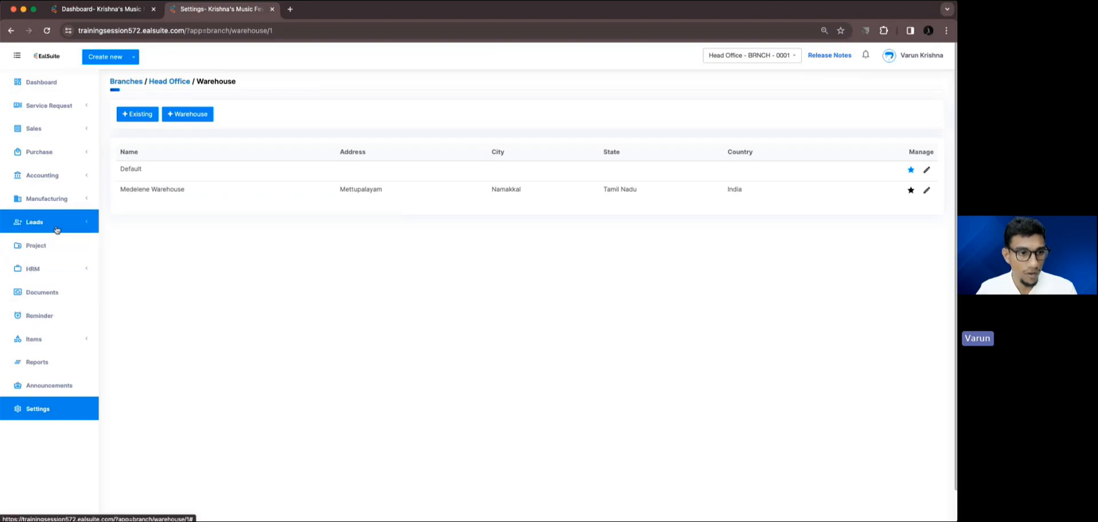
Create a new inventory item of type Product named Crompton Galaxy Decoration Fairy Light.
{"action": "left_click", "coordinate": [61, 339]}
{"action": "left_click", "coordinate": [54, 358], "text": "super"}
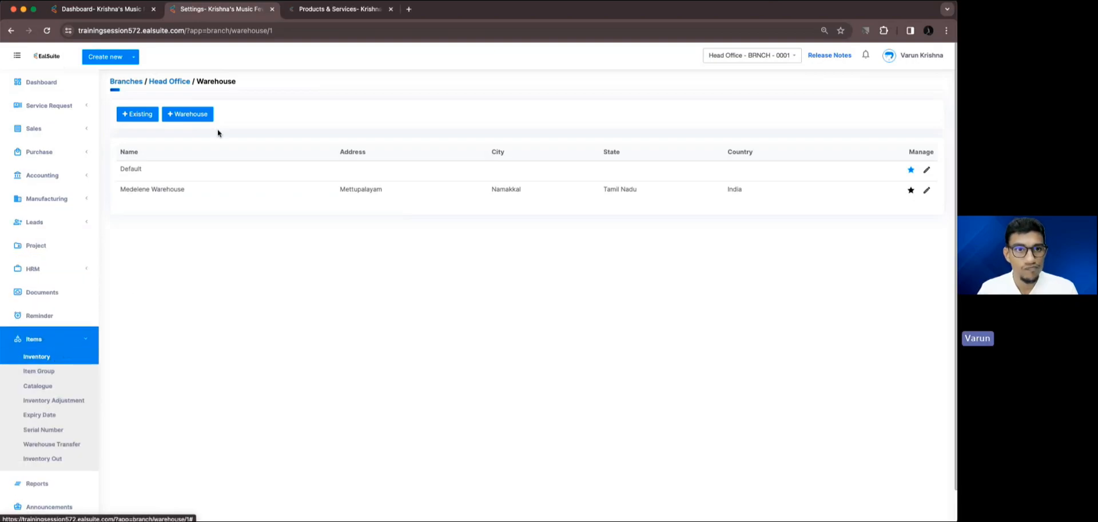
{"action": "left_click", "coordinate": [335, 10]}
{"action": "left_click", "coordinate": [924, 82]}
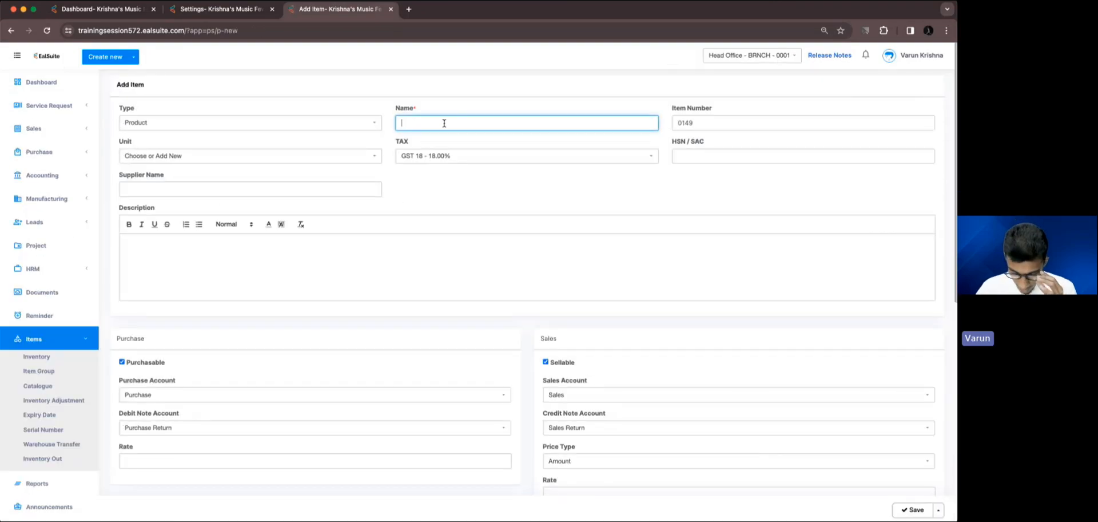
{"action": "type", "text": "rompto"}
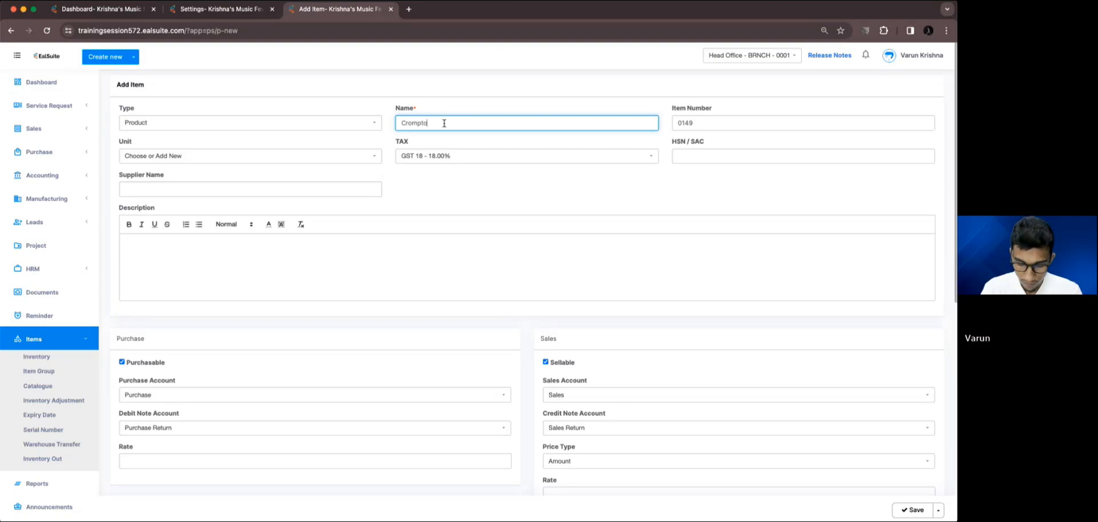
{"action": "type", "text": "n Gal"}
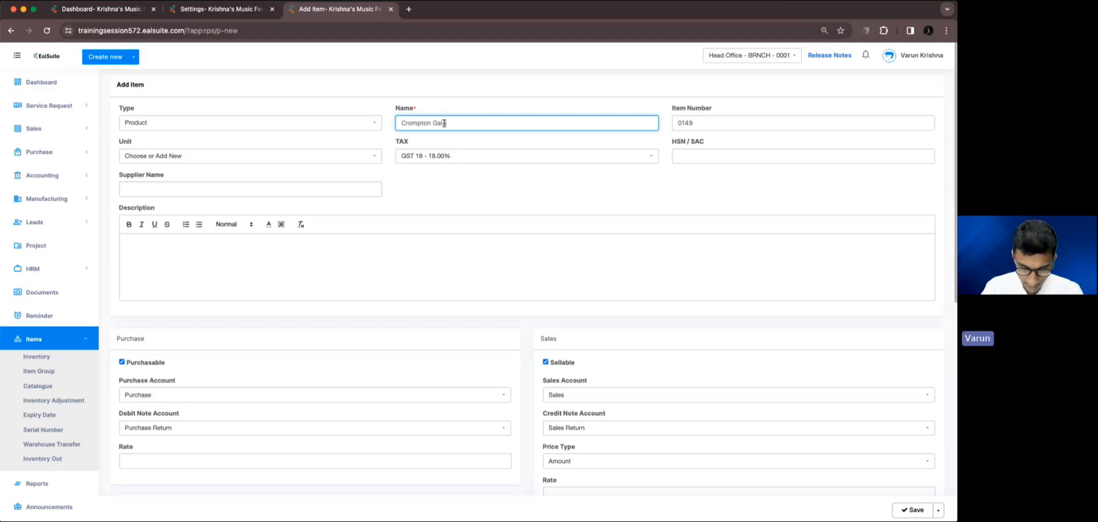
{"action": "type", "text": "axy Dec"}
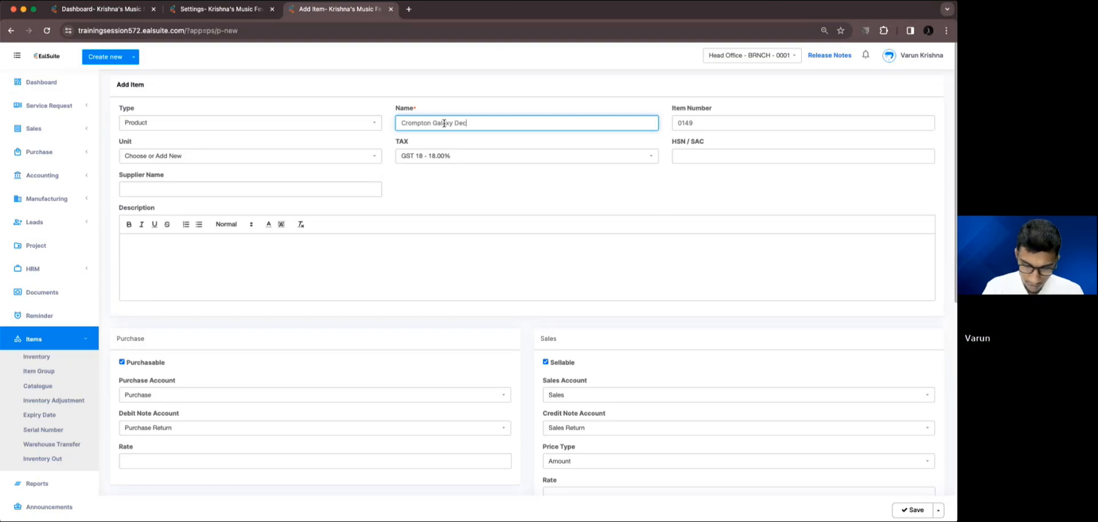
{"action": "type", "text": "oration"}
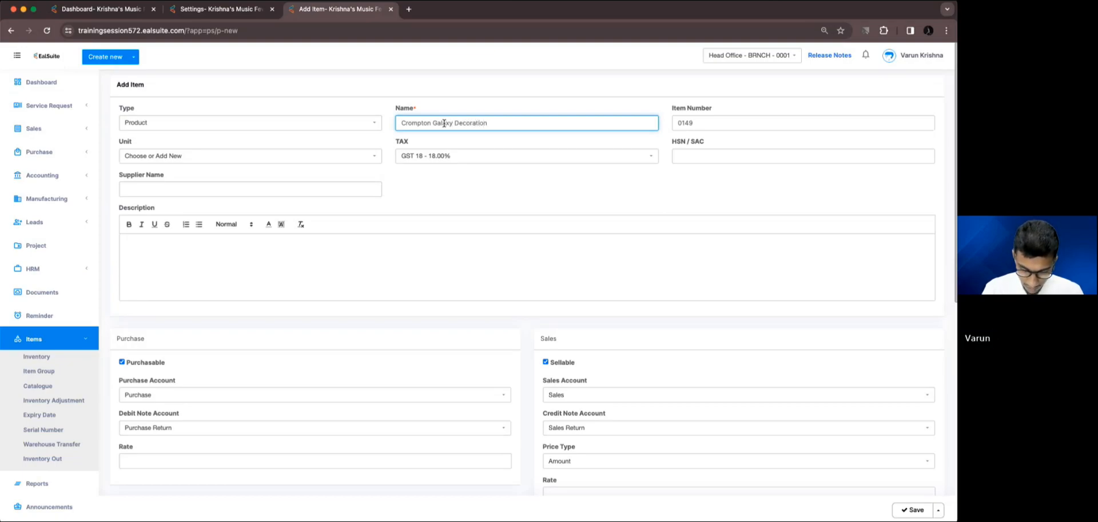
{"action": "type", "text": " Fair"}
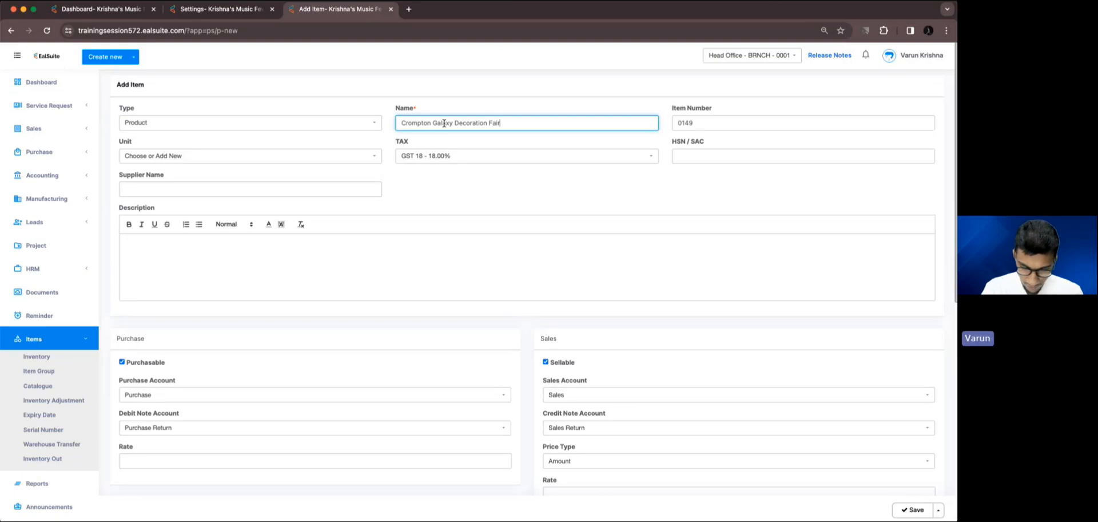
{"action": "type", "text": "y Light"}
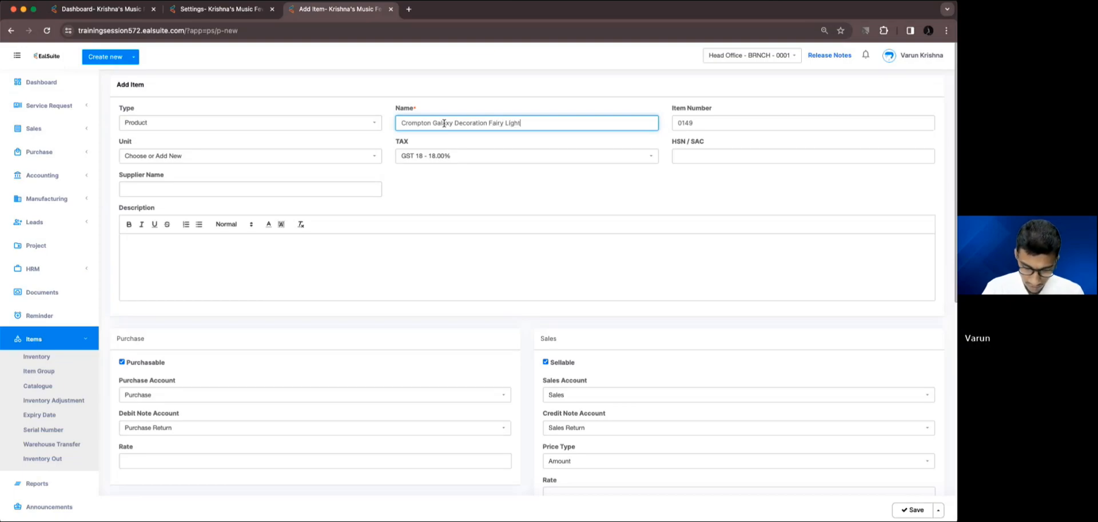
Set the new item's unit to Meter and its tax to GST 5 - 5.00%.
{"action": "left_click", "coordinate": [357, 156]}
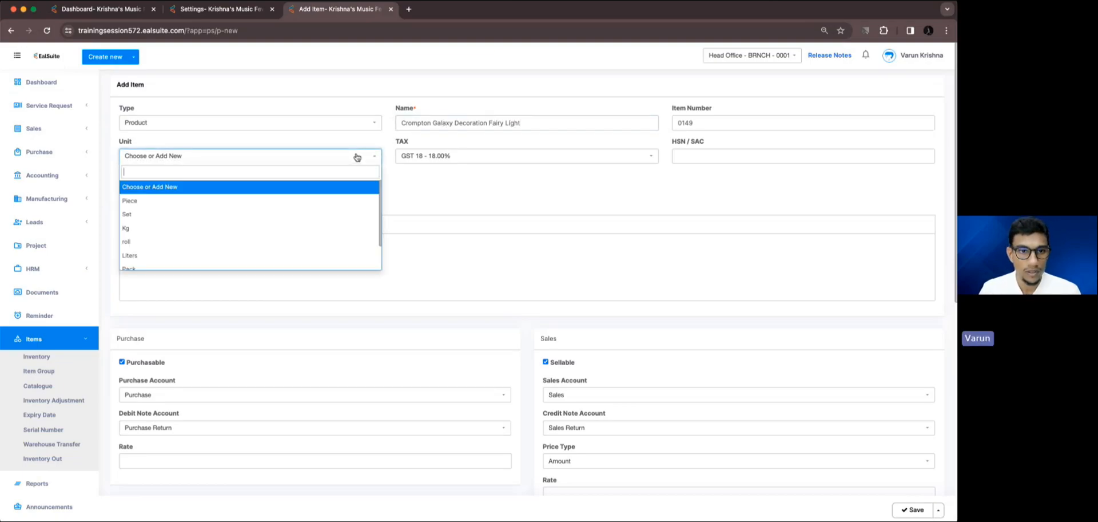
{"action": "type", "text": "Mete"}
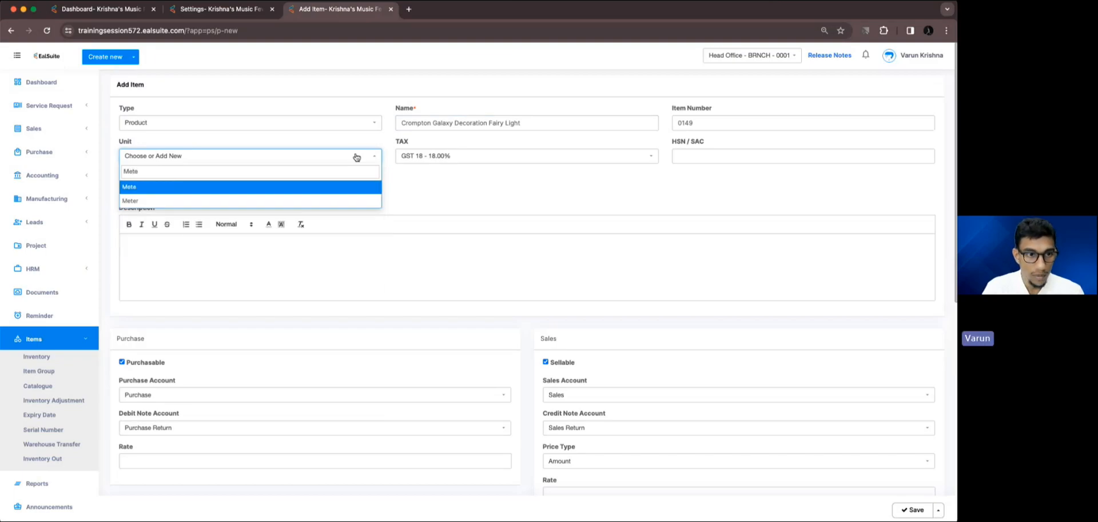
{"action": "key", "text": "Down"}
{"action": "key", "text": "Return"}
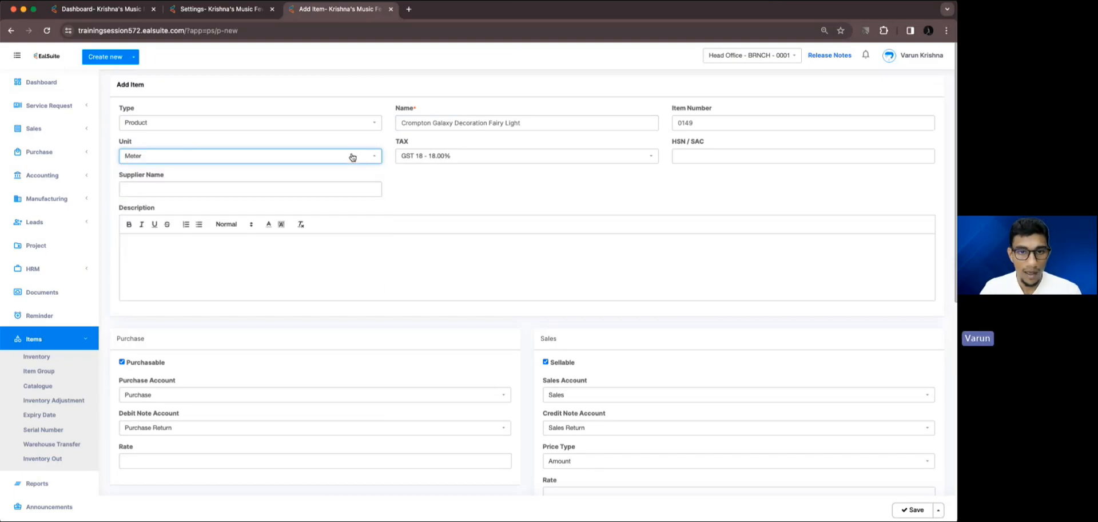
{"action": "left_click", "coordinate": [478, 157]}
{"action": "left_click", "coordinate": [464, 199]}
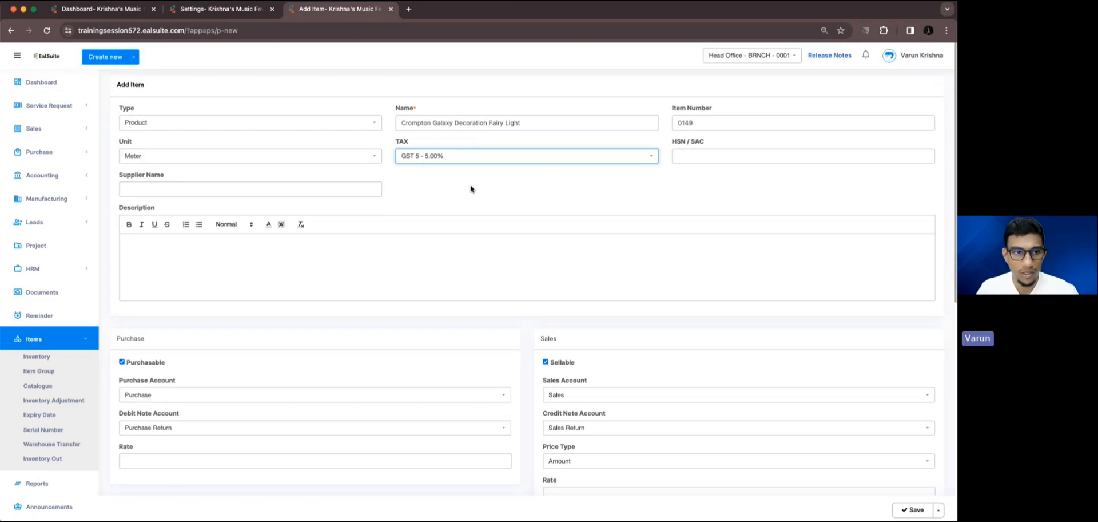
Set the item's purchase rate to ₹40 and sales rate to ₹89, and save the item.
{"action": "scroll", "coordinate": [460, 189], "scroll_direction": "down", "scroll_amount": 6}
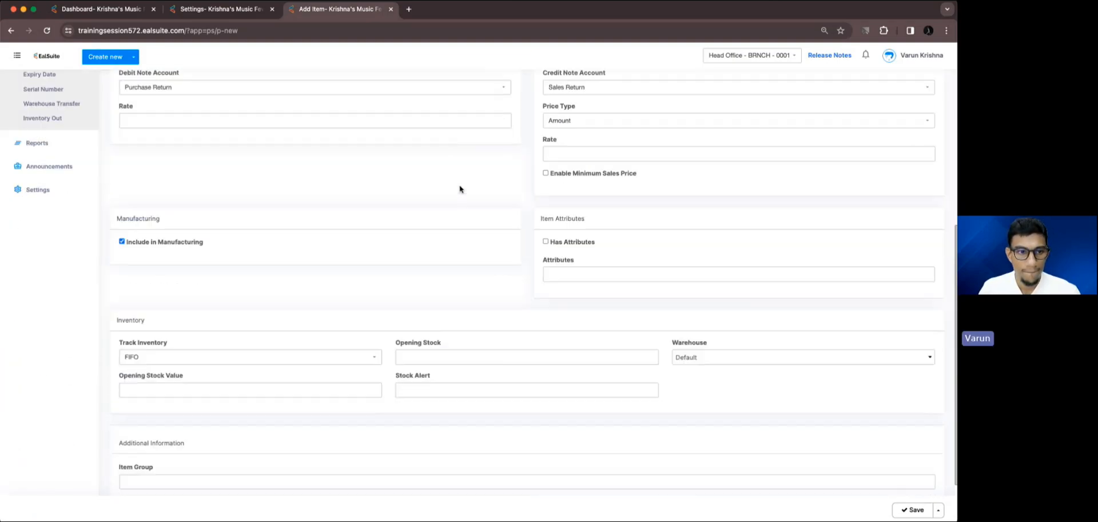
{"action": "scroll", "coordinate": [461, 189], "scroll_direction": "up", "scroll_amount": 3}
{"action": "left_click", "coordinate": [400, 294]}
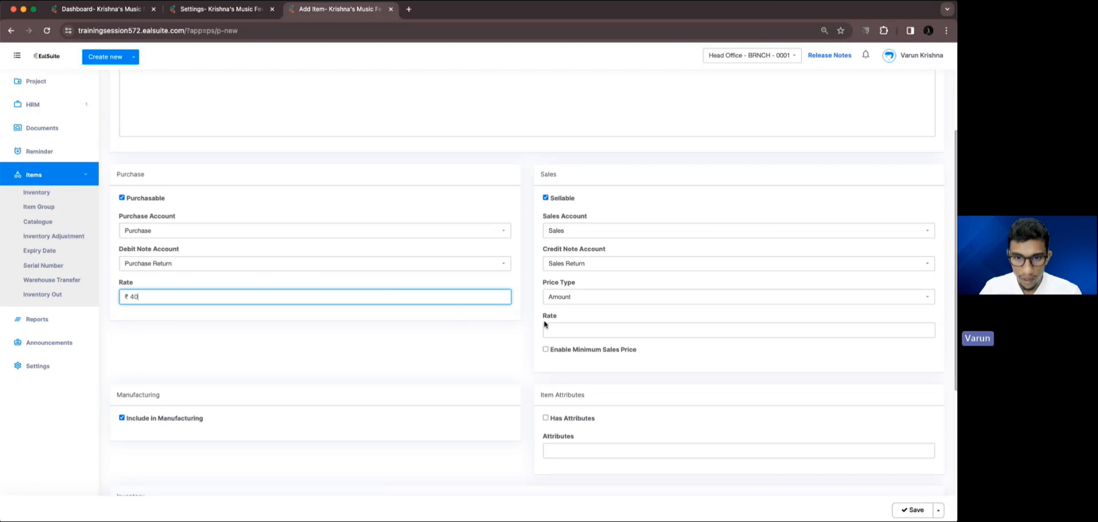
{"action": "left_click", "coordinate": [565, 326]}
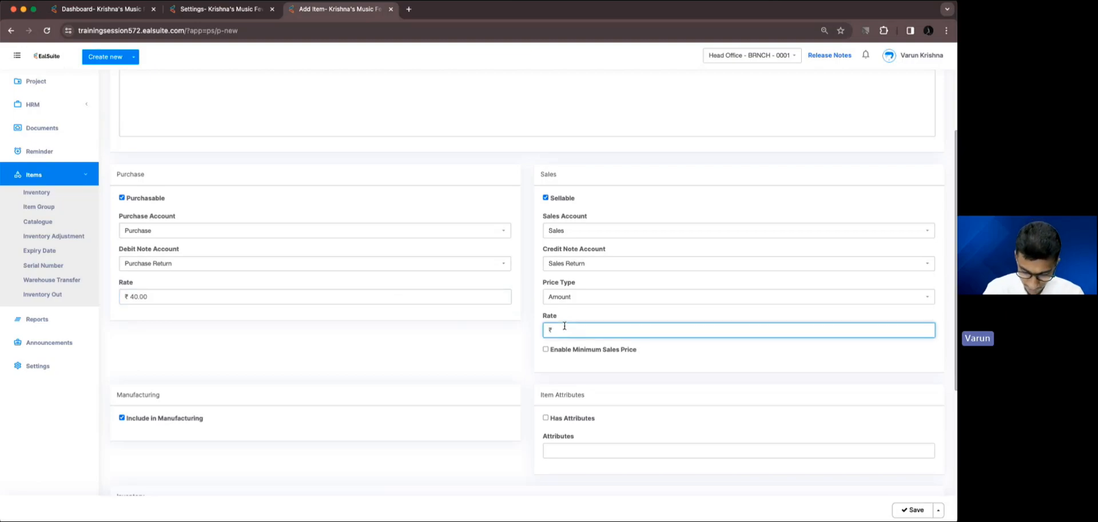
{"action": "type", "text": "89"}
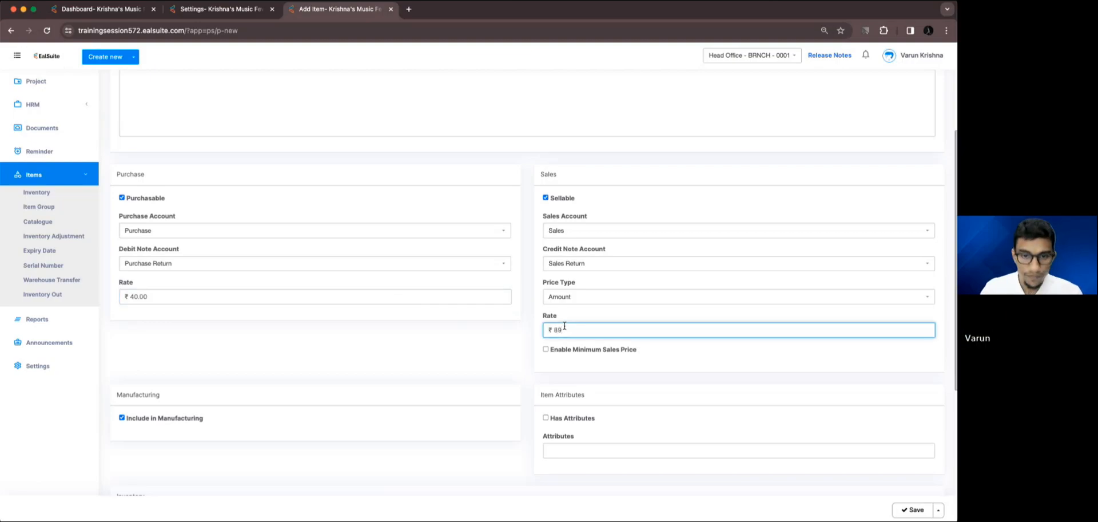
{"action": "scroll", "coordinate": [490, 345], "scroll_direction": "down", "scroll_amount": 5}
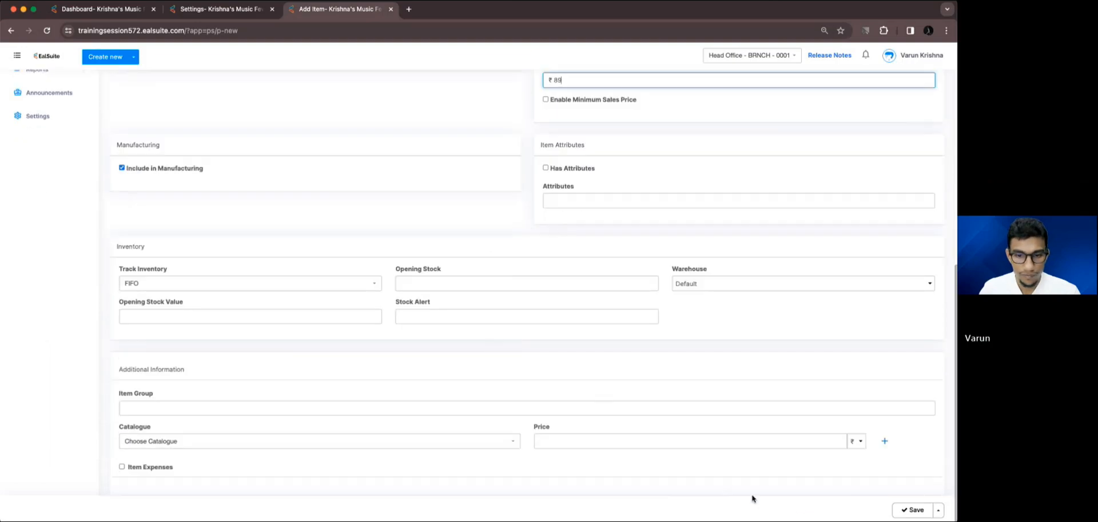
{"action": "left_click", "coordinate": [898, 513]}
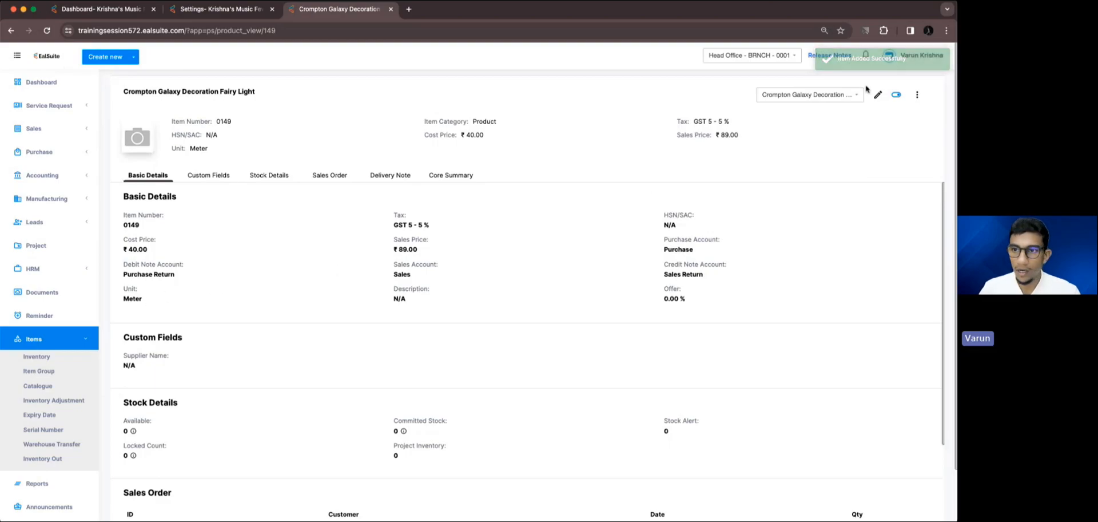
Add a new unit named Roll to the fairy light item with conversion factor 5 and unit price 420.
{"action": "left_click", "coordinate": [917, 94]}
{"action": "left_click", "coordinate": [878, 112]}
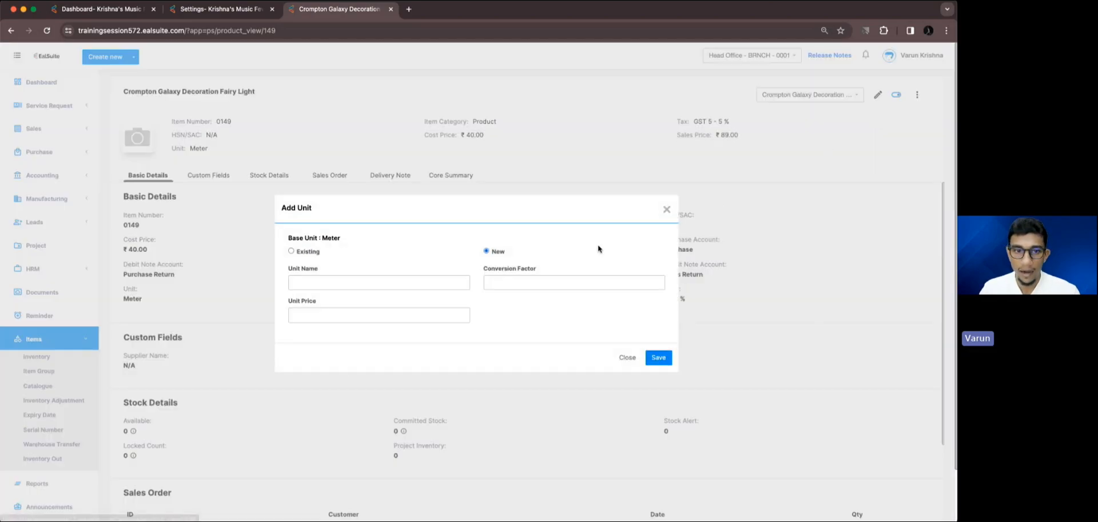
{"action": "left_click", "coordinate": [383, 282]}
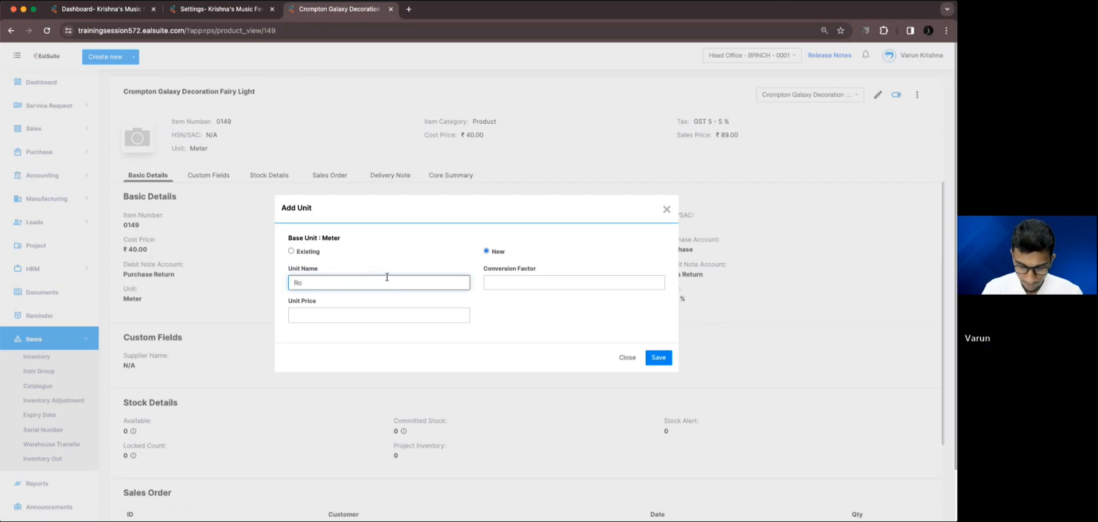
{"action": "left_click", "coordinate": [513, 288]}
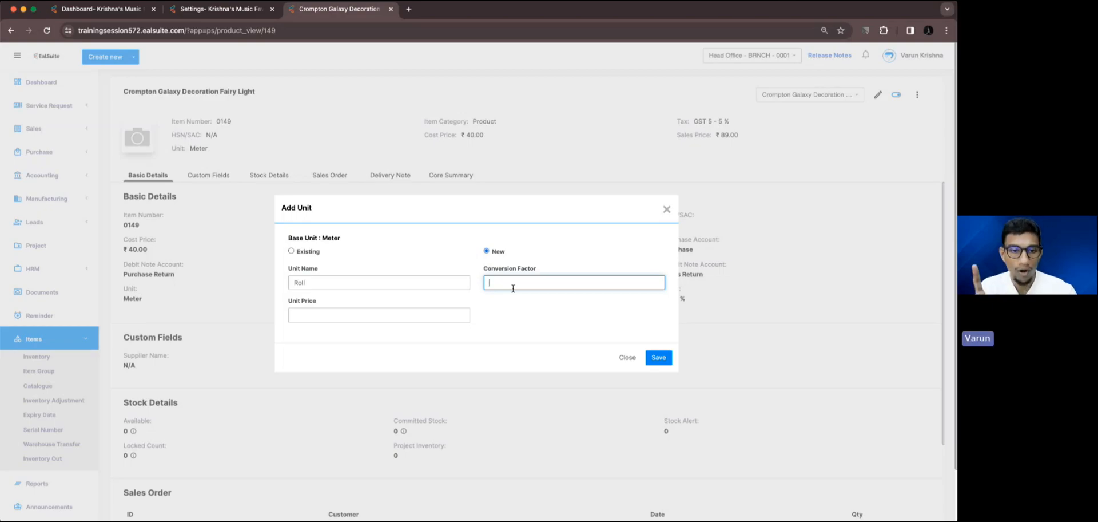
{"action": "left_click", "coordinate": [465, 319]}
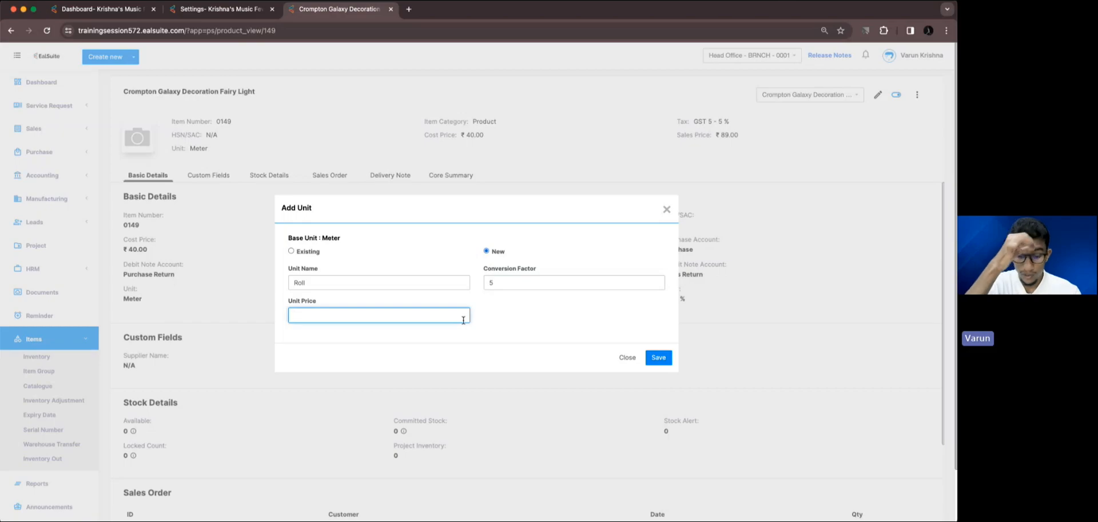
{"action": "type", "text": "420"}
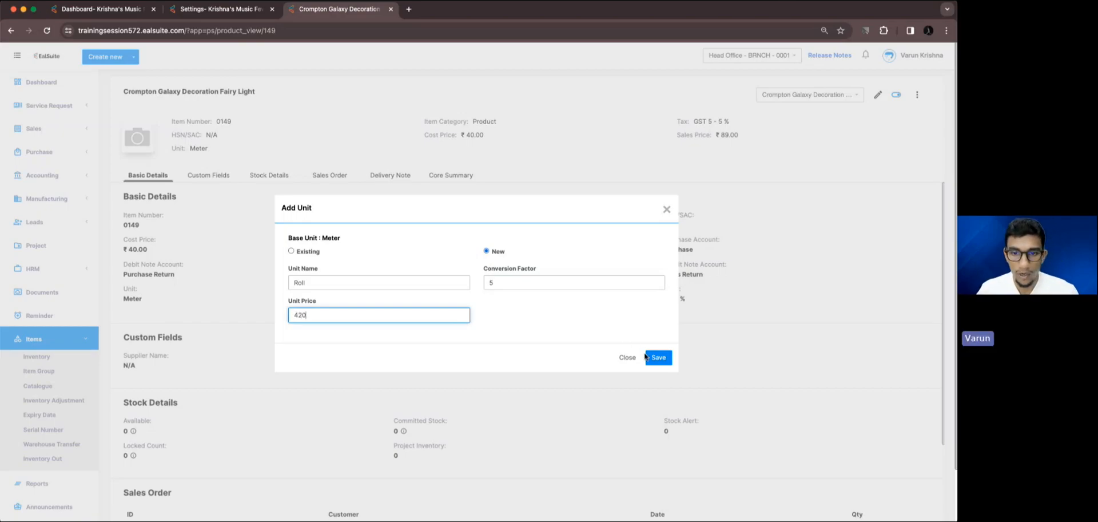
{"action": "left_click", "coordinate": [652, 357]}
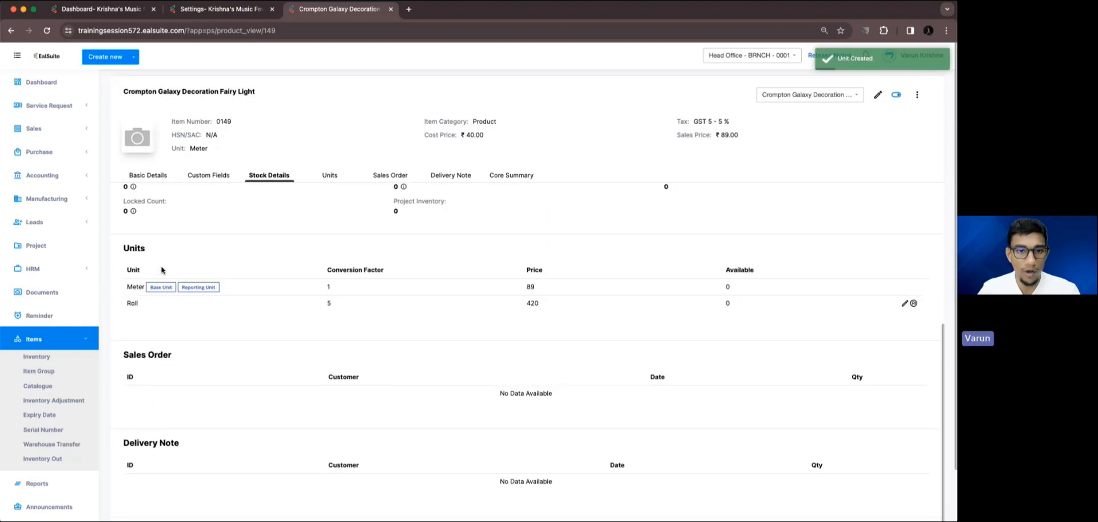
{"action": "scroll", "coordinate": [316, 270], "scroll_direction": "up", "scroll_amount": 3}
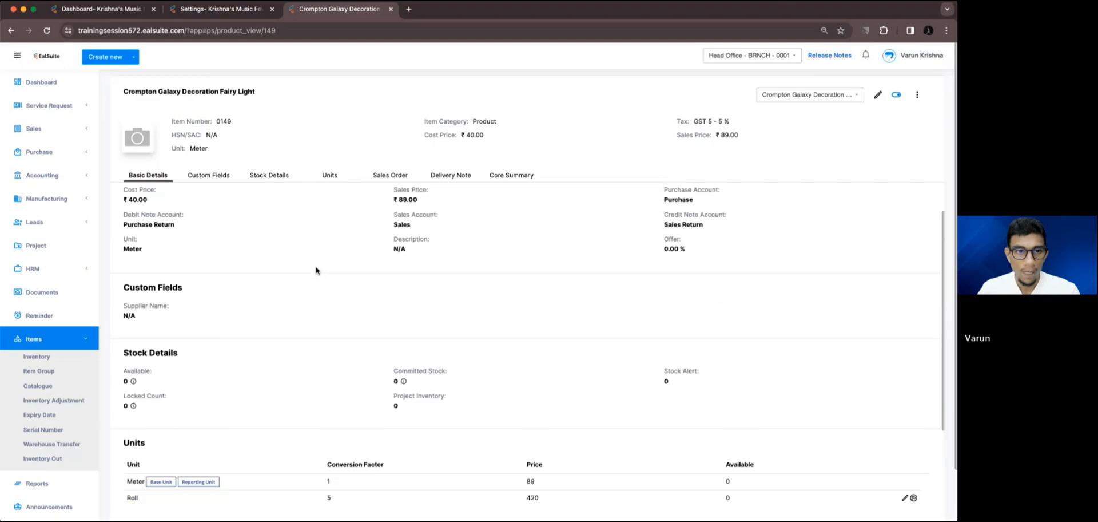
{"action": "scroll", "coordinate": [288, 312], "scroll_direction": "down", "scroll_amount": 3}
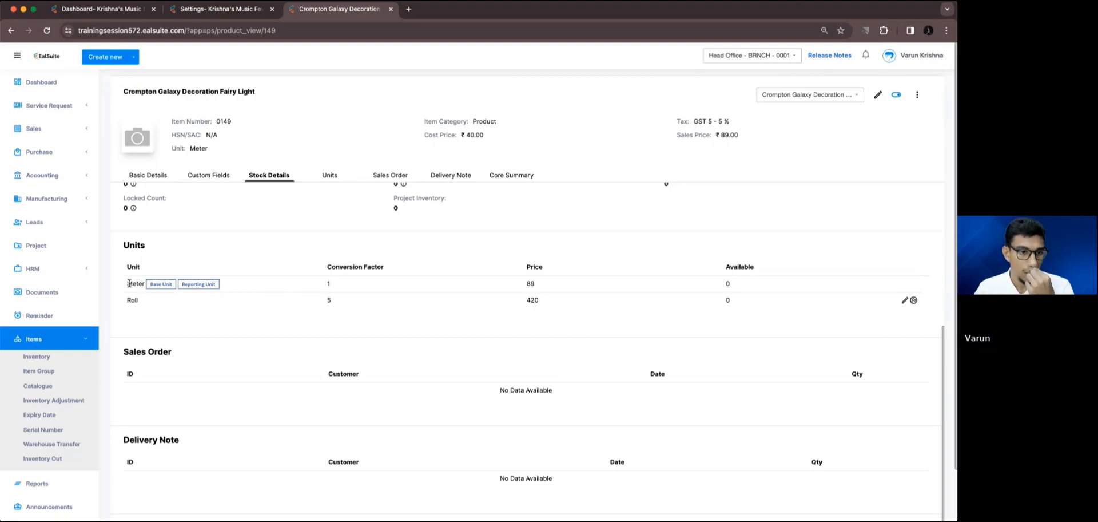
Create a new purchase bill and choose the East Coast State contact as its supplier.
{"action": "left_click", "coordinate": [133, 60]}
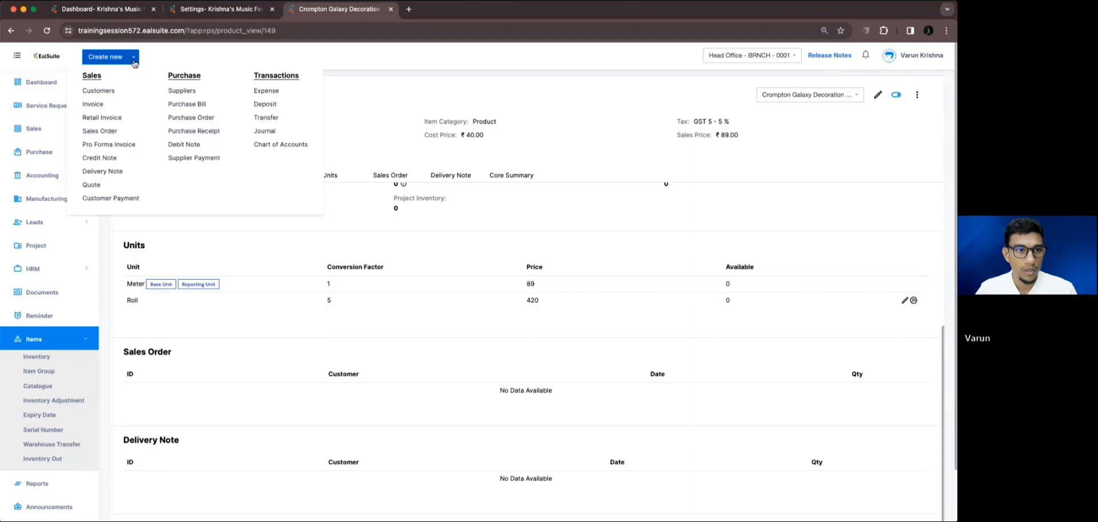
{"action": "left_click", "coordinate": [178, 106]}
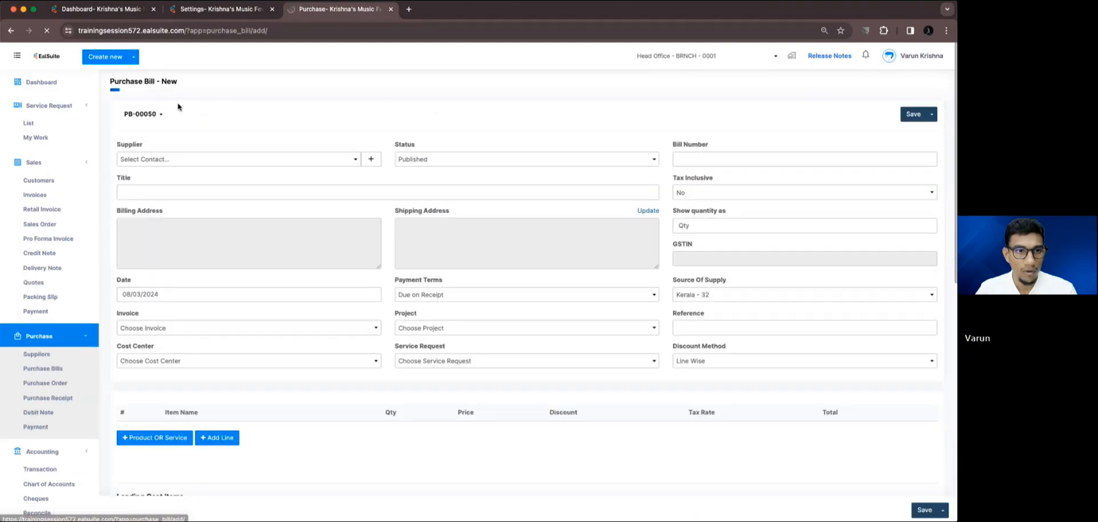
{"action": "left_click", "coordinate": [218, 159]}
{"action": "left_click", "coordinate": [189, 246]}
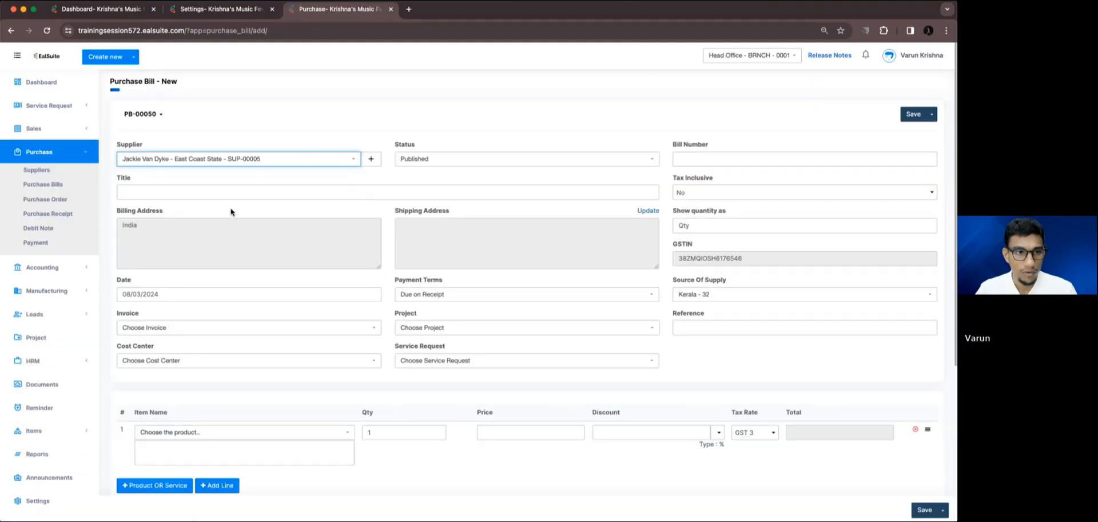
Add Crompton Galaxy Decoration Fairy Light to the bill with a quantity of 50 meters, and save the bill.
{"action": "scroll", "coordinate": [232, 210], "scroll_direction": "down", "scroll_amount": 5}
{"action": "left_click", "coordinate": [215, 254]}
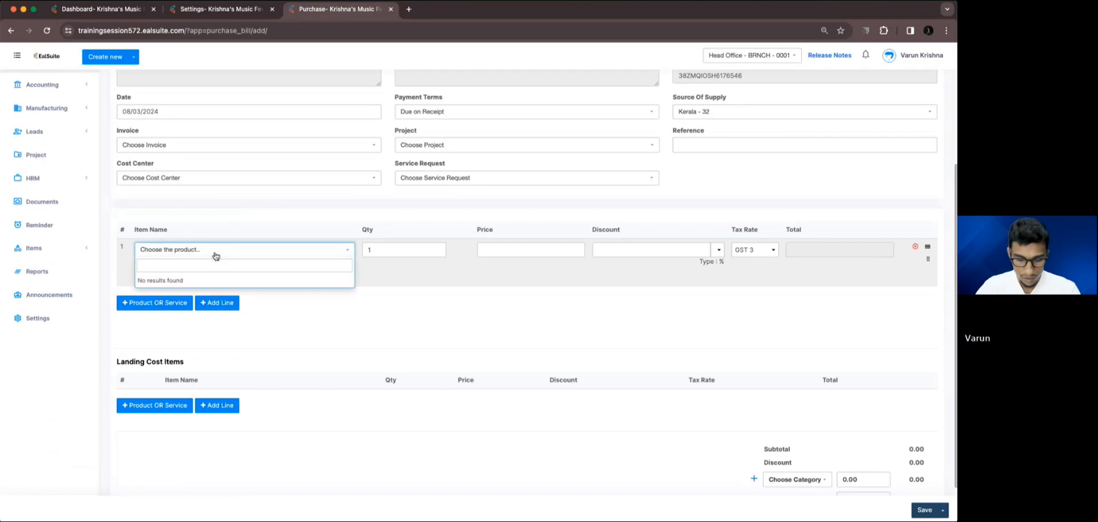
{"action": "key", "text": "Return"}
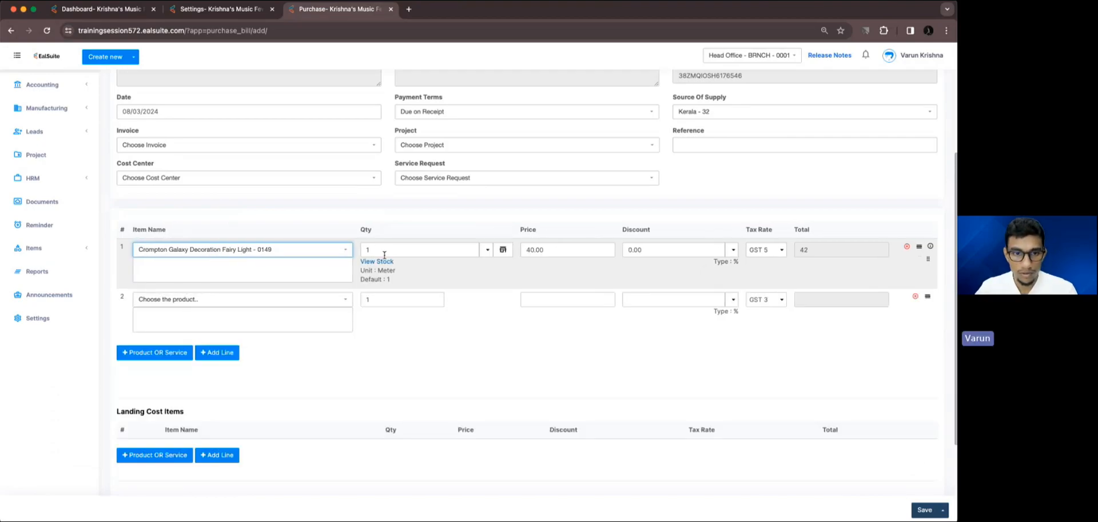
{"action": "left_click", "coordinate": [386, 249]}
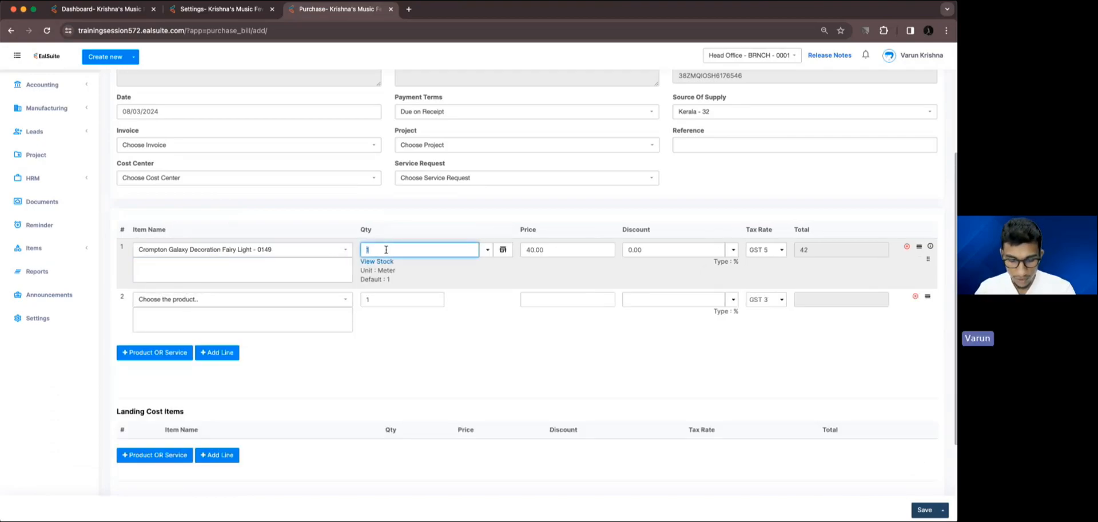
{"action": "type", "text": "50"}
{"action": "left_click", "coordinate": [520, 346]}
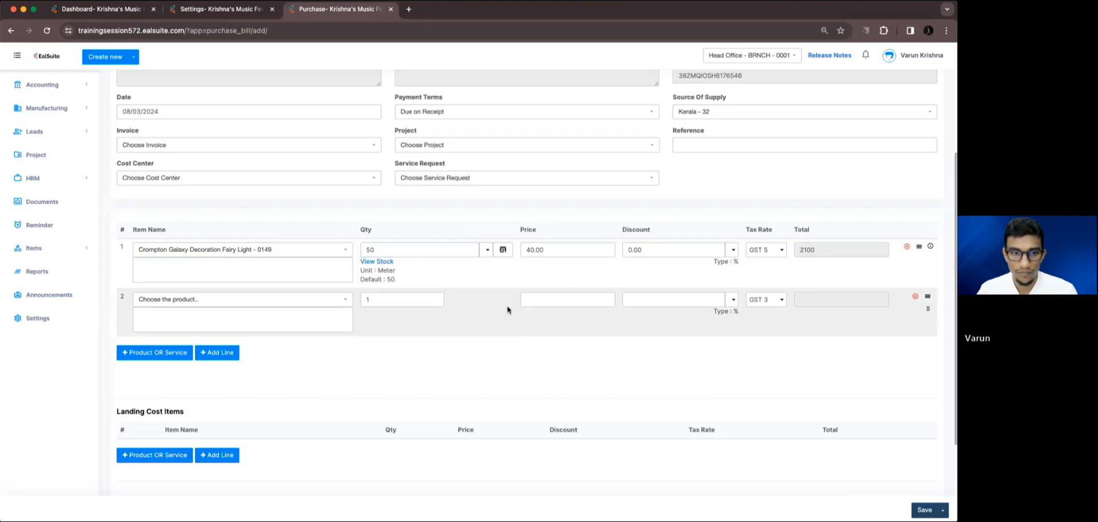
{"action": "scroll", "coordinate": [510, 306], "scroll_direction": "down", "scroll_amount": 3}
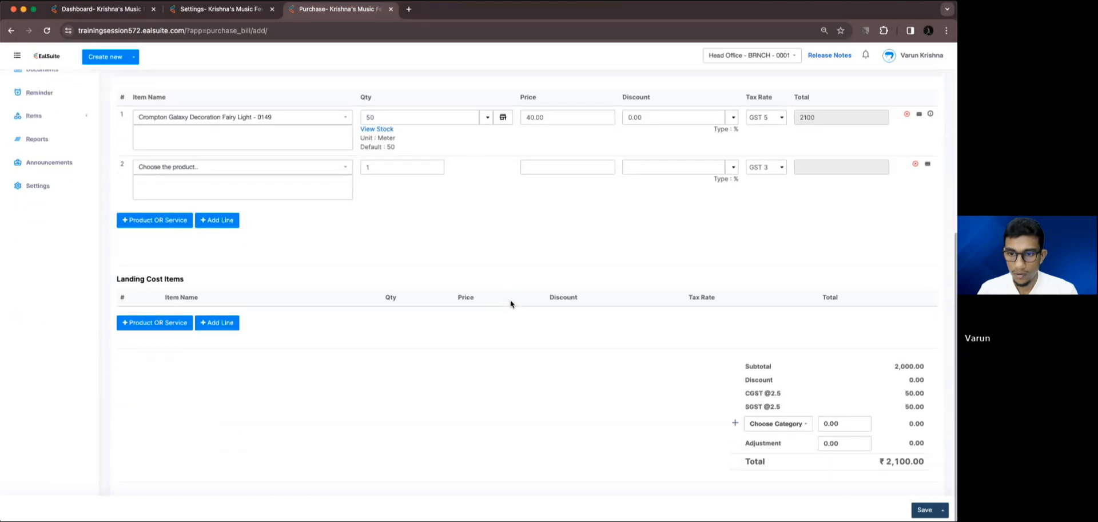
{"action": "left_click", "coordinate": [925, 510]}
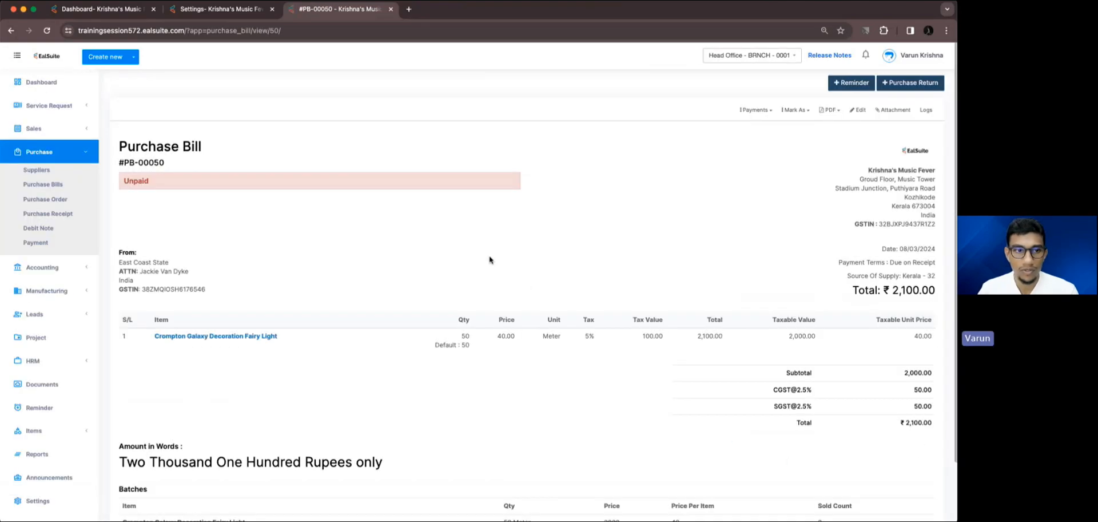
Examine the fairy light's item summary and its remaining stock per warehouse from the saved purchase bill.
{"action": "left_click", "coordinate": [270, 337]}
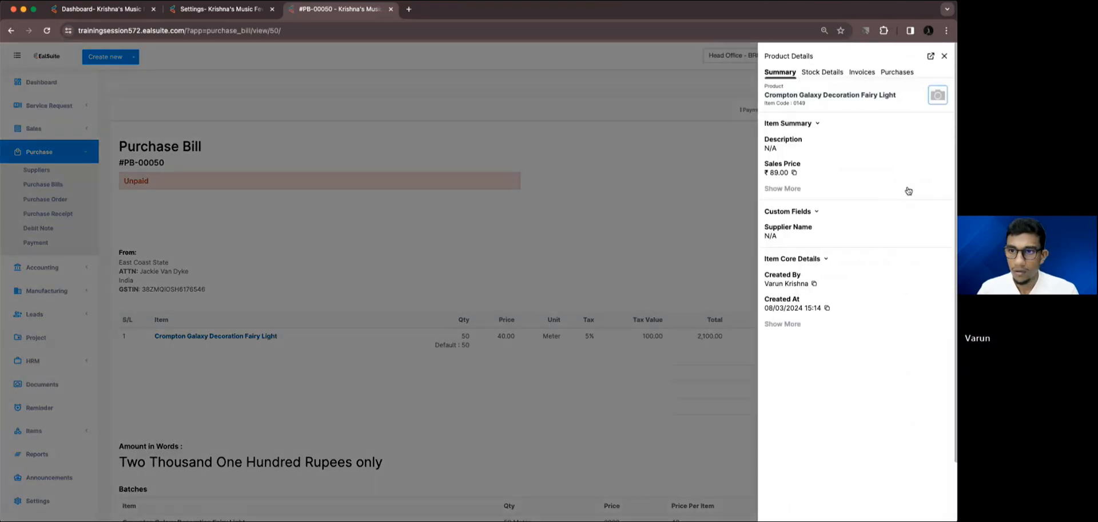
{"action": "left_click", "coordinate": [790, 188]}
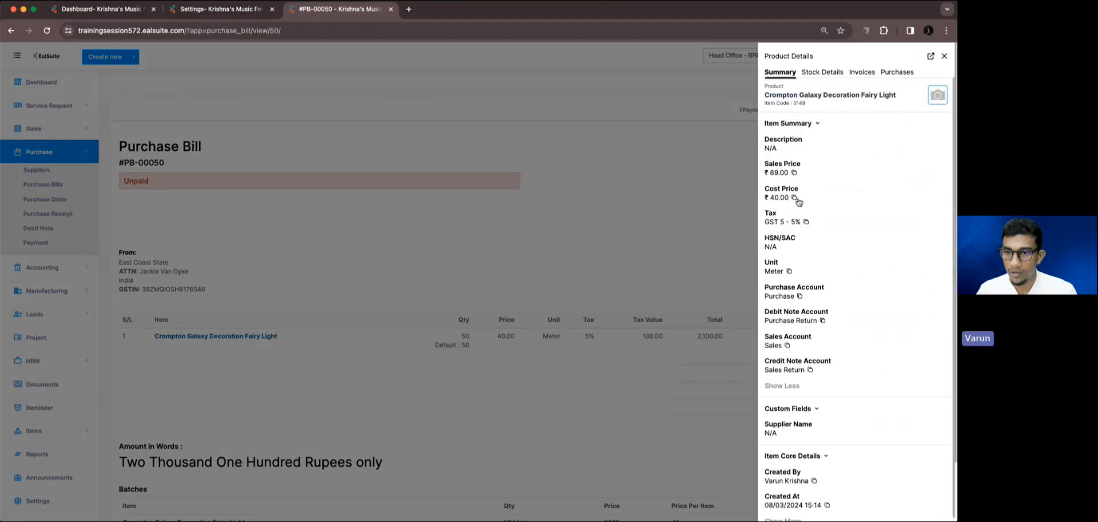
{"action": "left_click", "coordinate": [817, 75]}
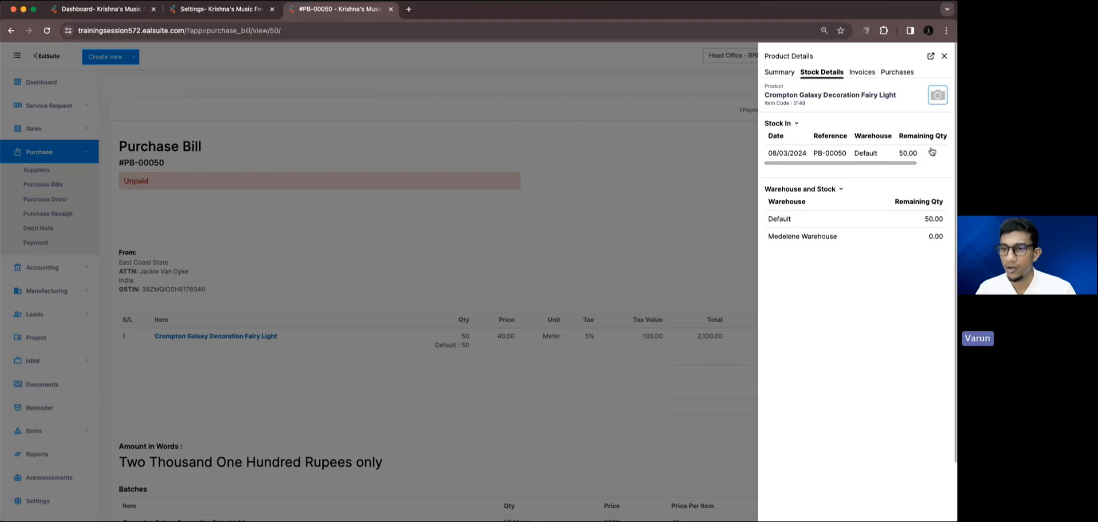
{"action": "left_click", "coordinate": [944, 55]}
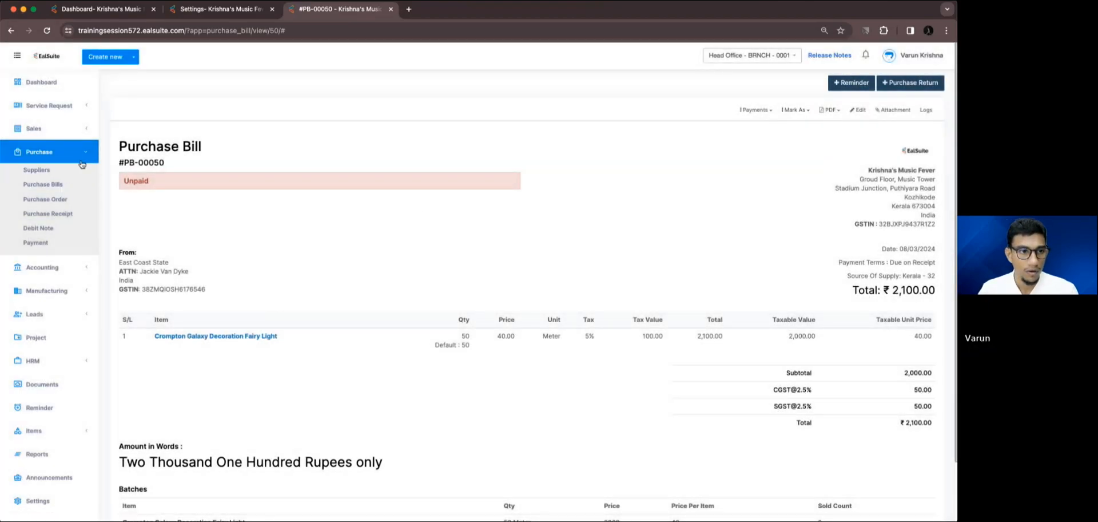
{"action": "left_click", "coordinate": [80, 161]}
{"action": "left_click", "coordinate": [213, 336]}
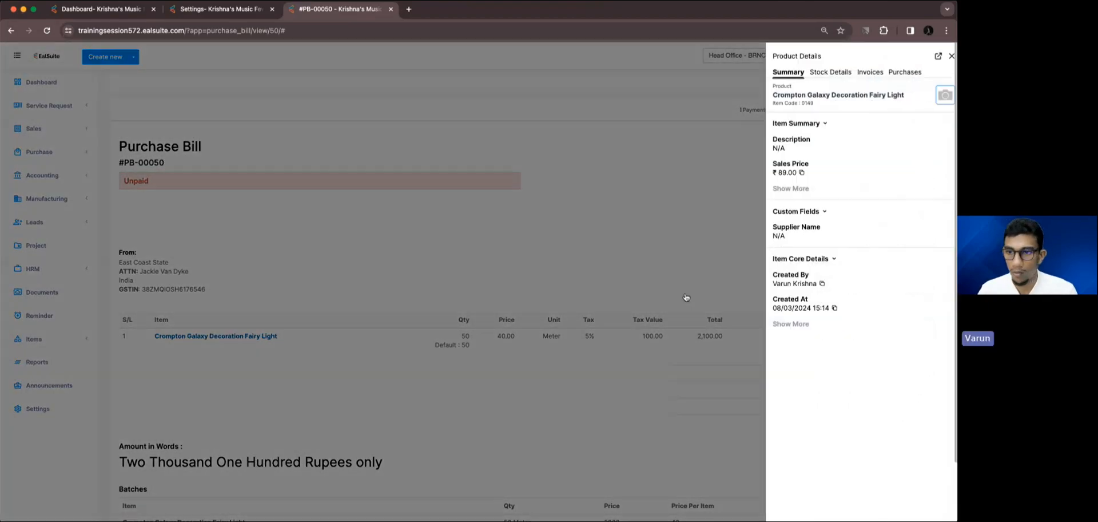
{"action": "left_click", "coordinate": [836, 74]}
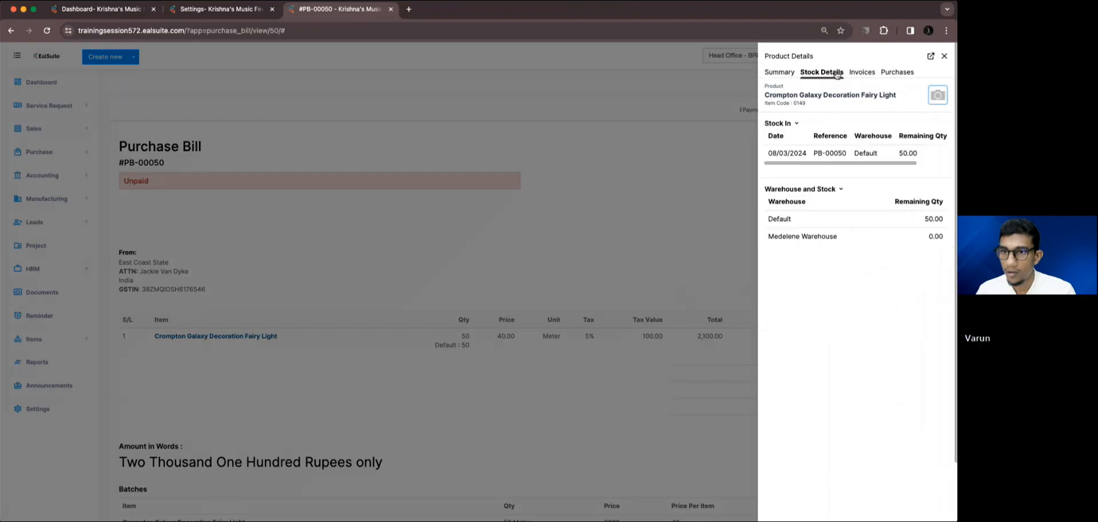
{"action": "double_click", "coordinate": [825, 189]}
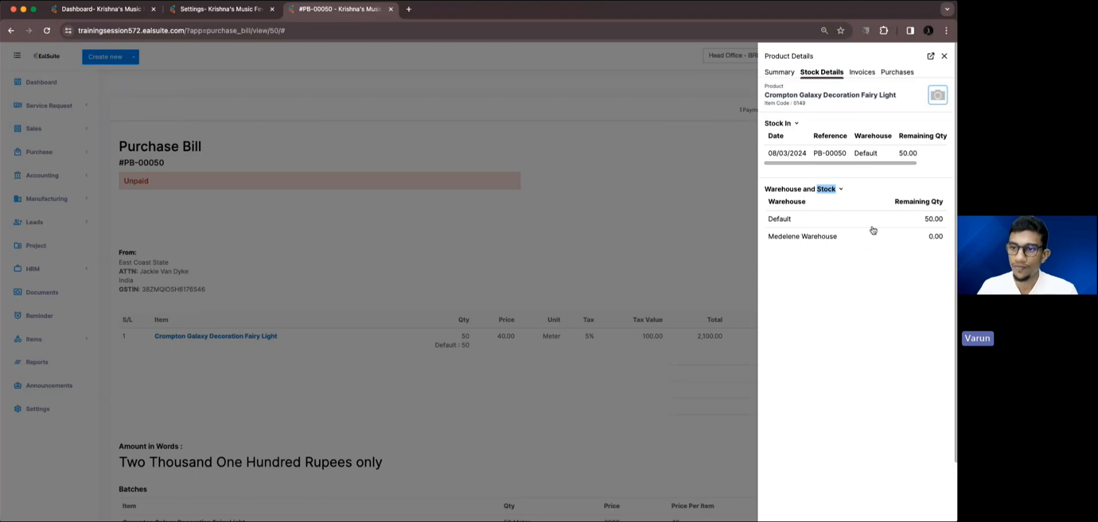
{"action": "left_click", "coordinate": [941, 58]}
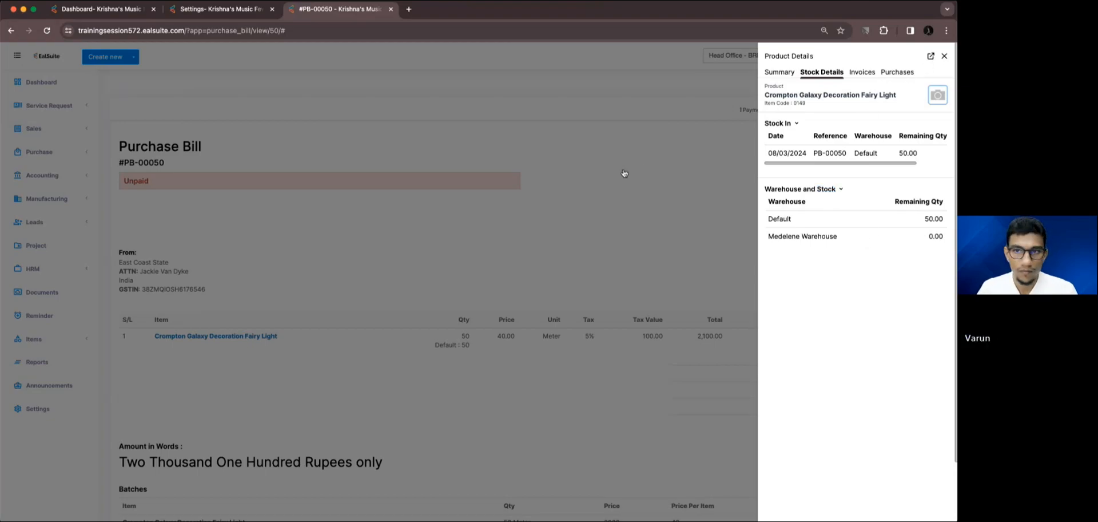
{"action": "left_click", "coordinate": [945, 56]}
Search the inventory for "cro" and open the Crompton fairy light to examine its stock, latest batch and units.
{"action": "left_click", "coordinate": [35, 338]}
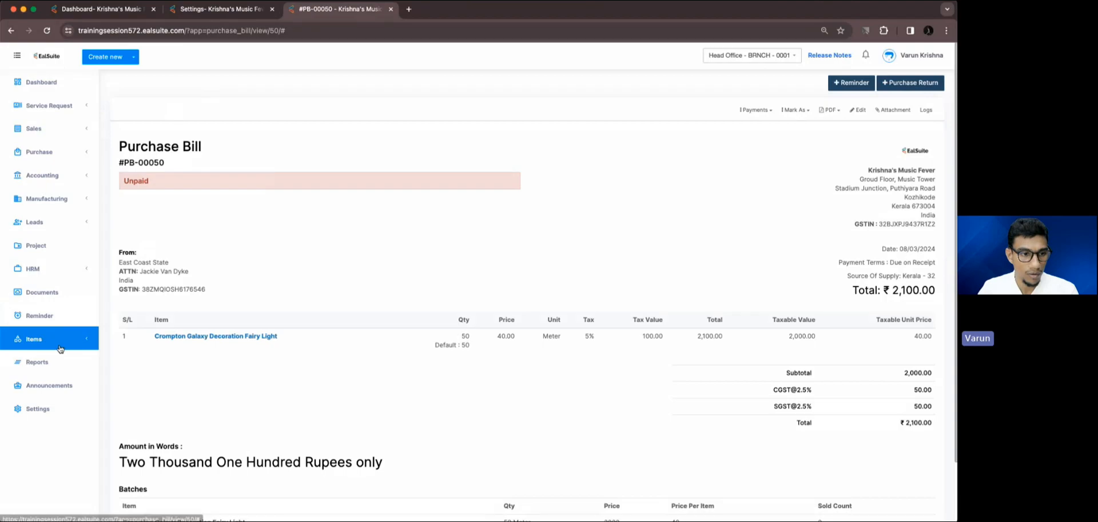
{"action": "left_click", "coordinate": [36, 357]}
{"action": "left_click", "coordinate": [239, 150]}
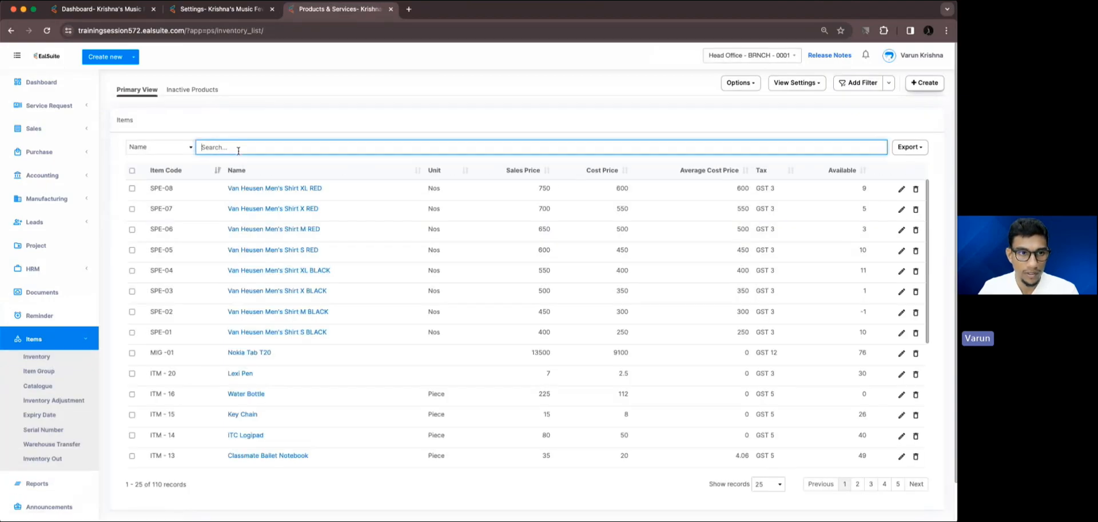
{"action": "type", "text": "cro"}
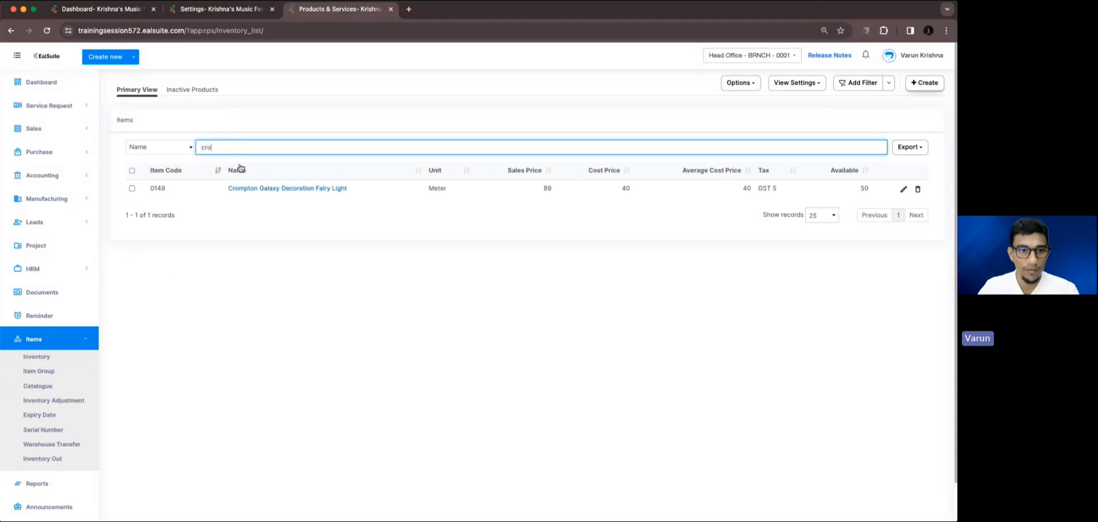
{"action": "left_click", "coordinate": [255, 188]}
{"action": "scroll", "coordinate": [245, 255], "scroll_direction": "down", "scroll_amount": 3}
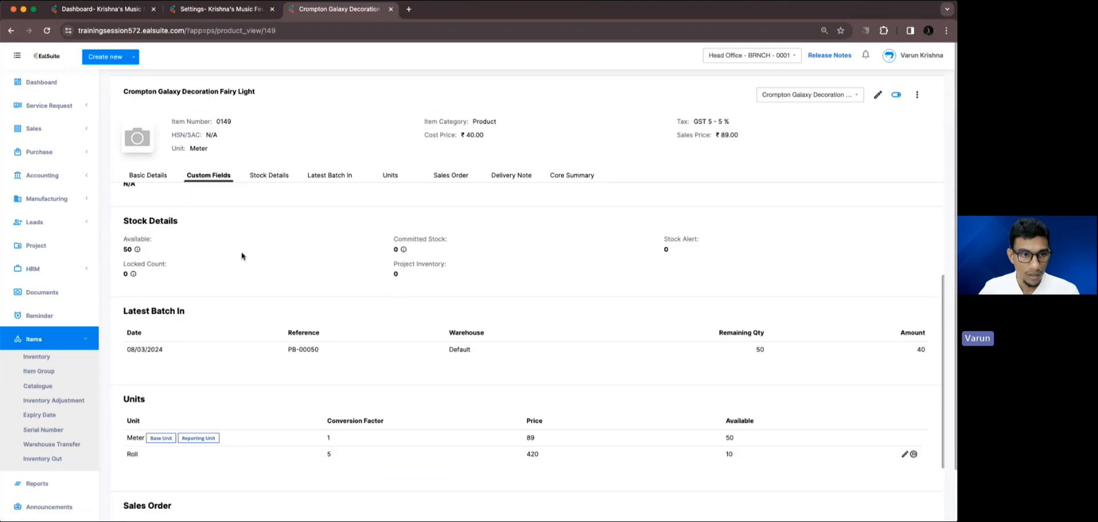
{"action": "mouse_move", "coordinate": [137, 249]}
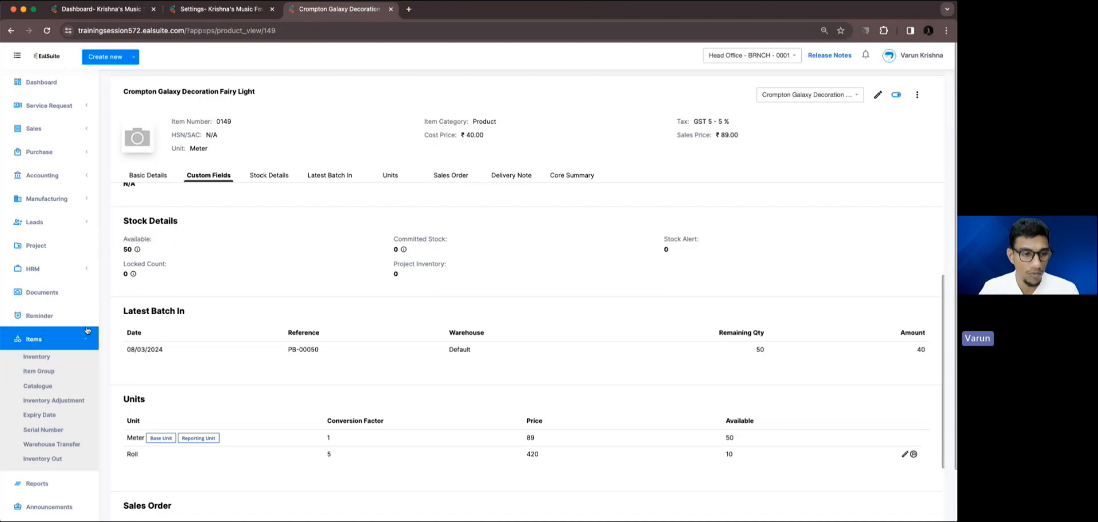
Place the item's browser tab beside the dashboard tab, and start a new warehouse transfer in the dashboard tab.
{"action": "left_click", "coordinate": [67, 444], "text": "super"}
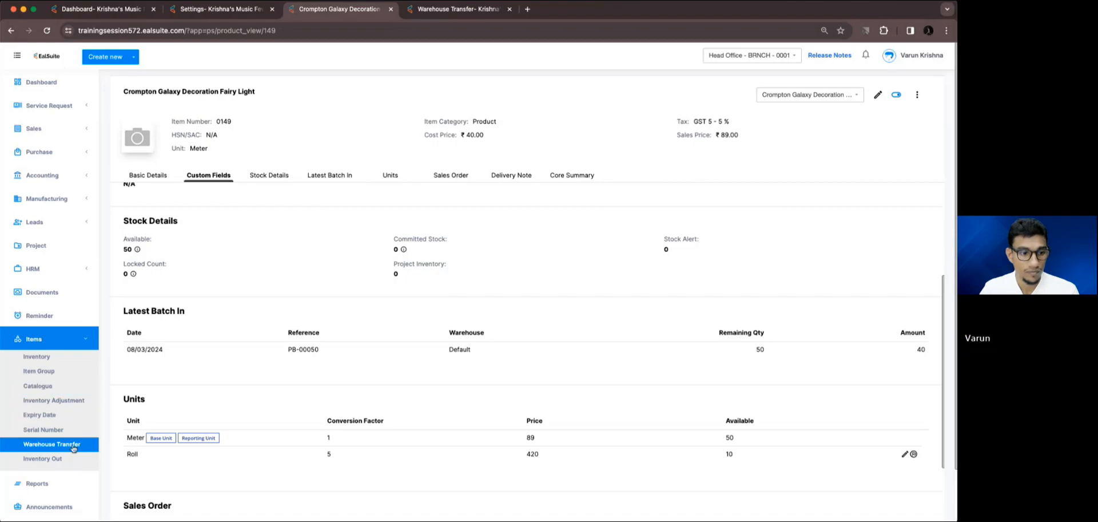
{"action": "left_click_drag", "start_coordinate": [284, 10], "coordinate": [197, 11]}
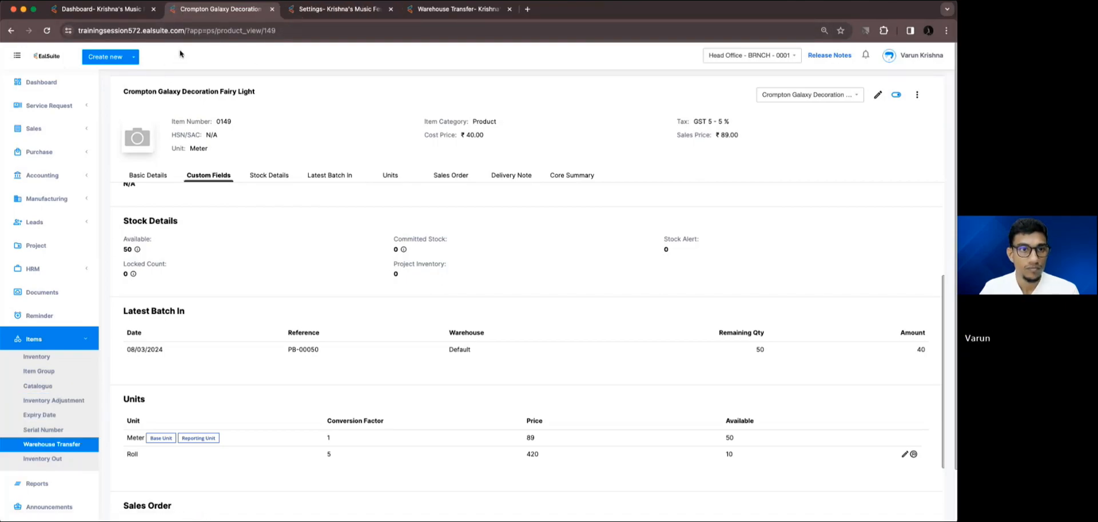
{"action": "left_click", "coordinate": [101, 9]}
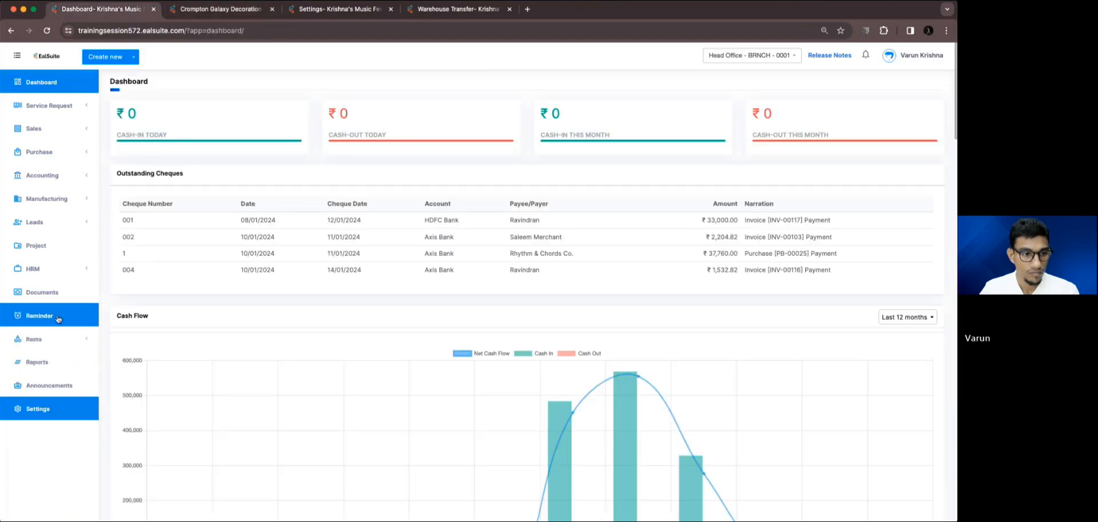
{"action": "left_click", "coordinate": [51, 444]}
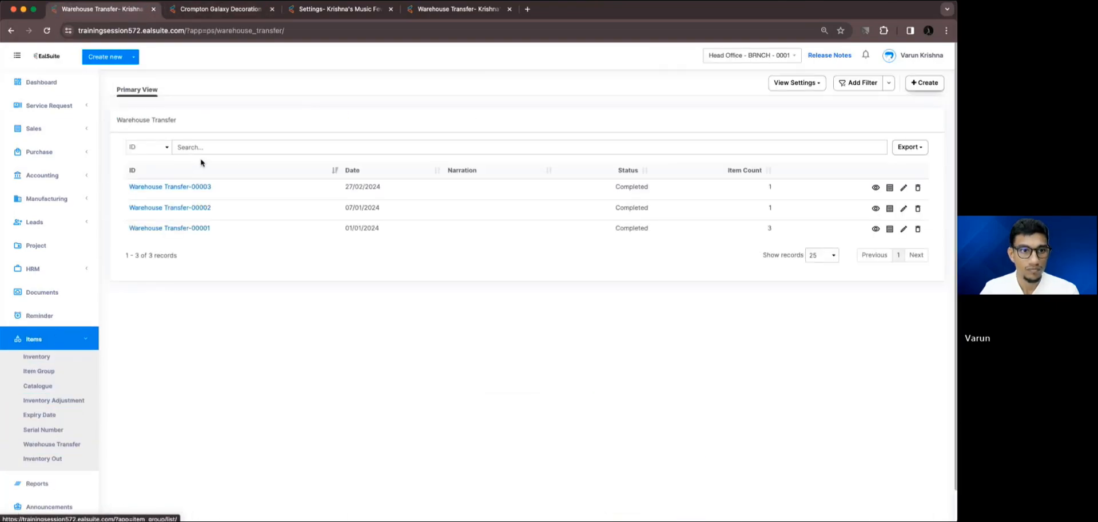
{"action": "left_click", "coordinate": [922, 83]}
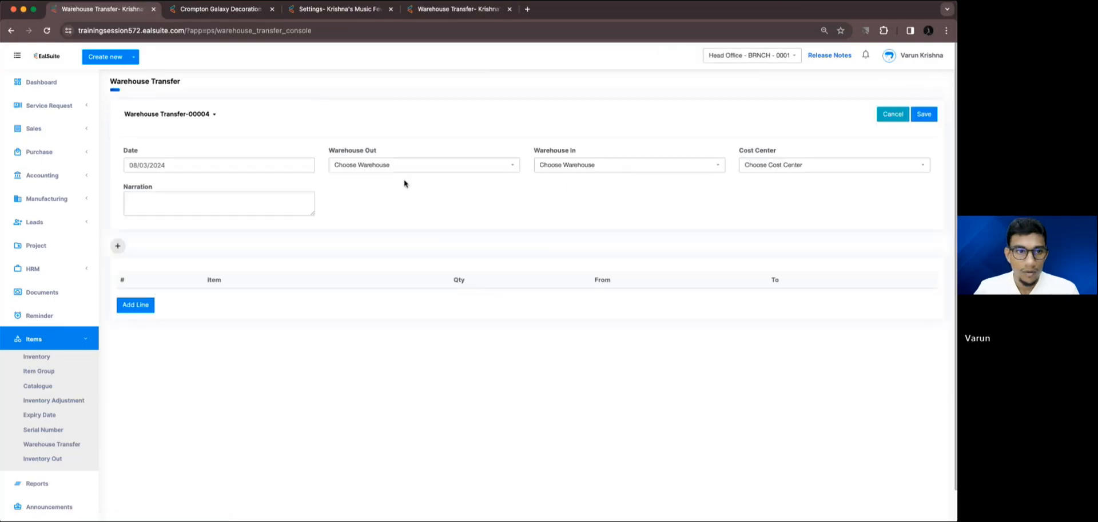
Set the transfer from the Default warehouse to Medelene Warehouse and add Crompton Galaxy Decoration Fairy Light as a line item.
{"action": "left_click", "coordinate": [381, 166]}
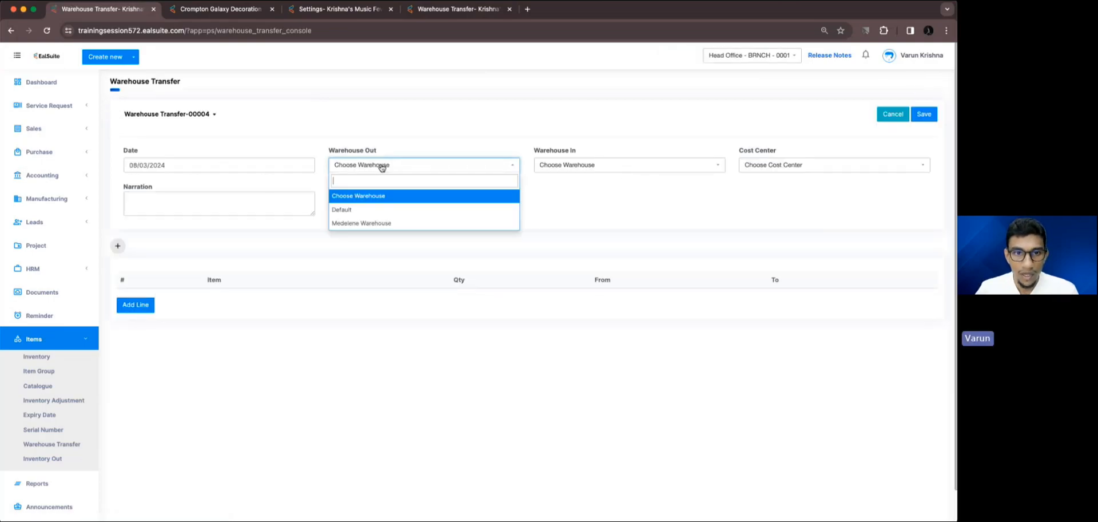
{"action": "left_click", "coordinate": [367, 209]}
{"action": "left_click", "coordinate": [553, 165]}
{"action": "left_click", "coordinate": [562, 224]}
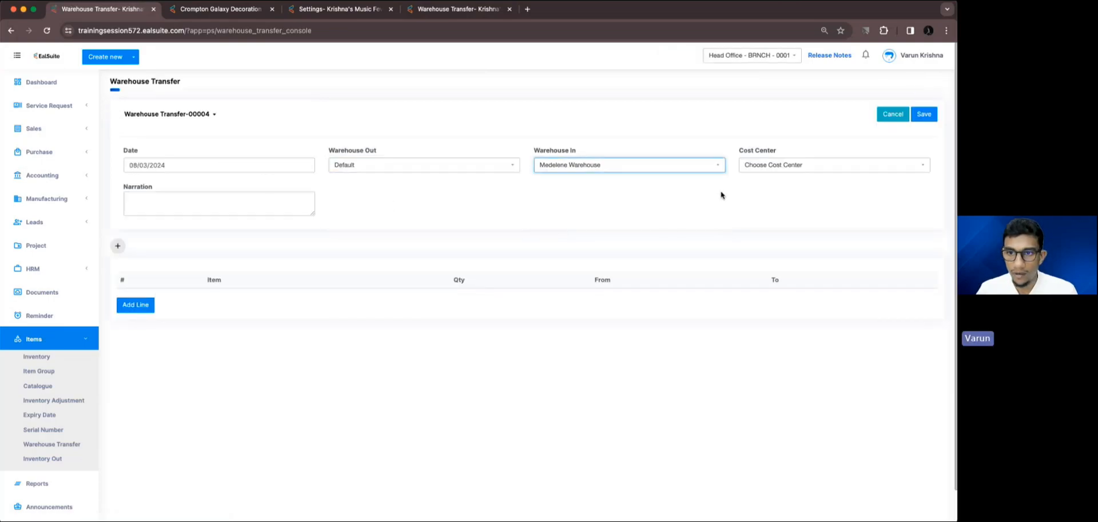
{"action": "left_click", "coordinate": [146, 304]}
{"action": "left_click", "coordinate": [189, 300]}
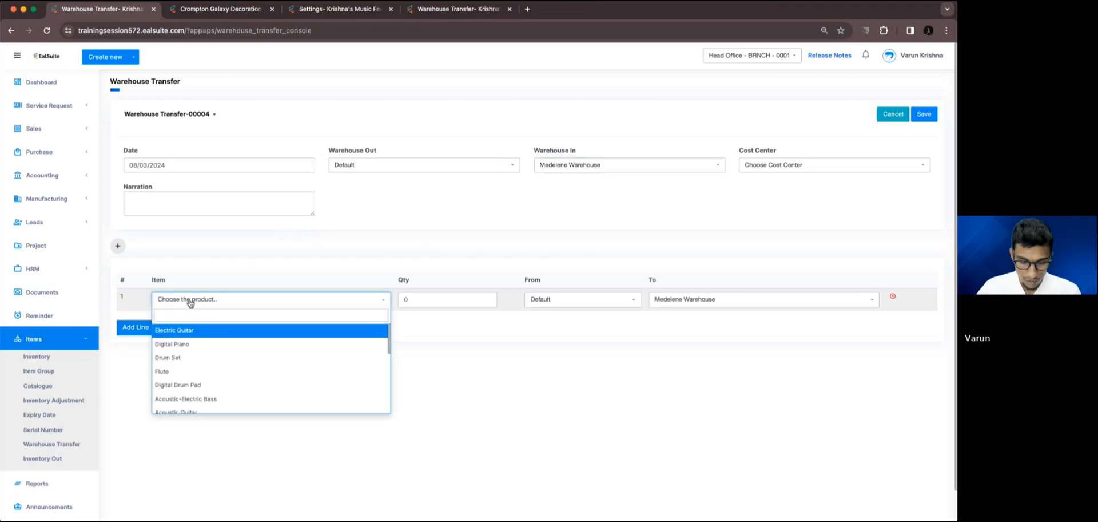
{"action": "type", "text": "crom"}
{"action": "key", "text": "Return"}
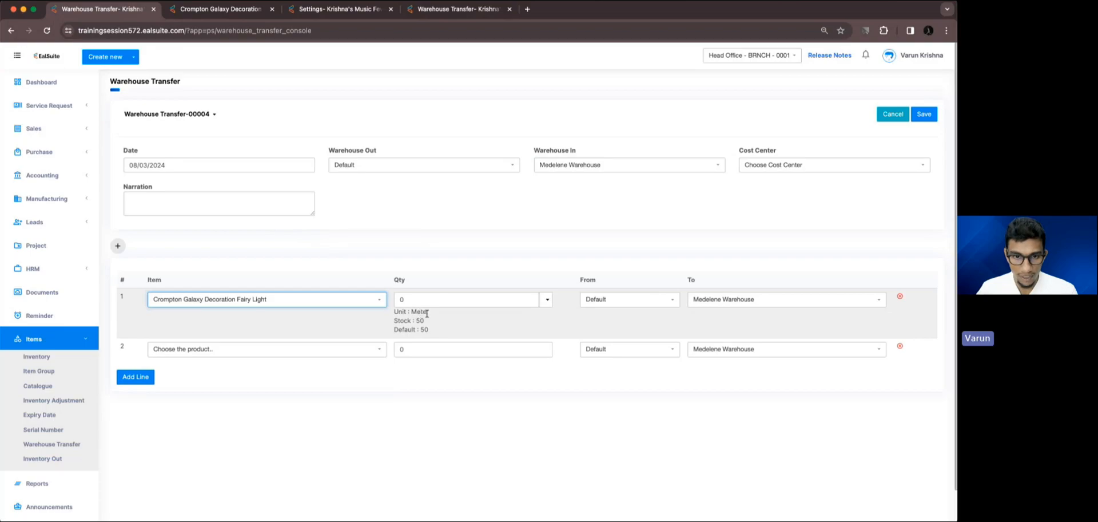
Set the fairy light's transfer quantity to 5, and switch its unit to Roll and back to Meter.
{"action": "left_click", "coordinate": [413, 300]}
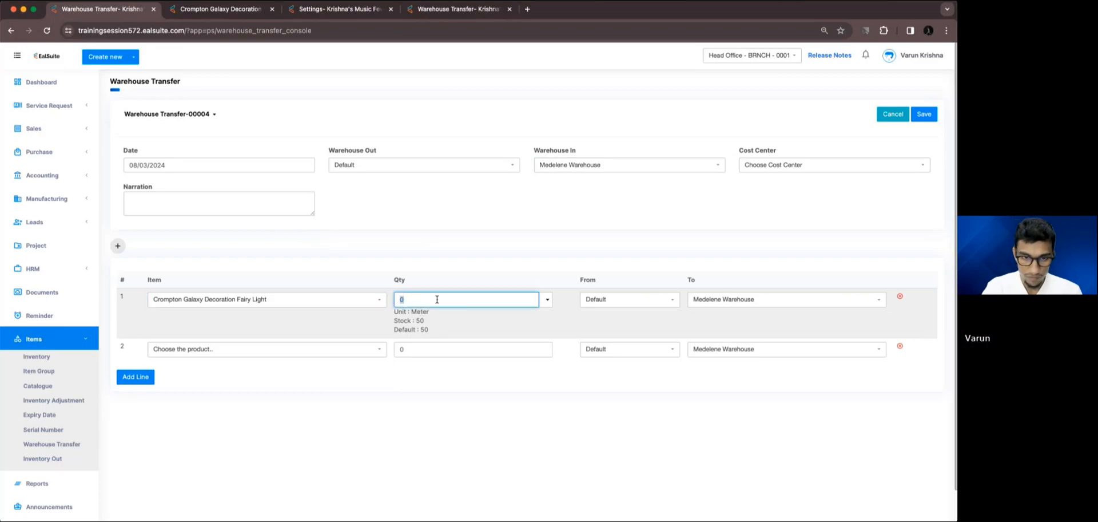
{"action": "left_click", "coordinate": [459, 263]}
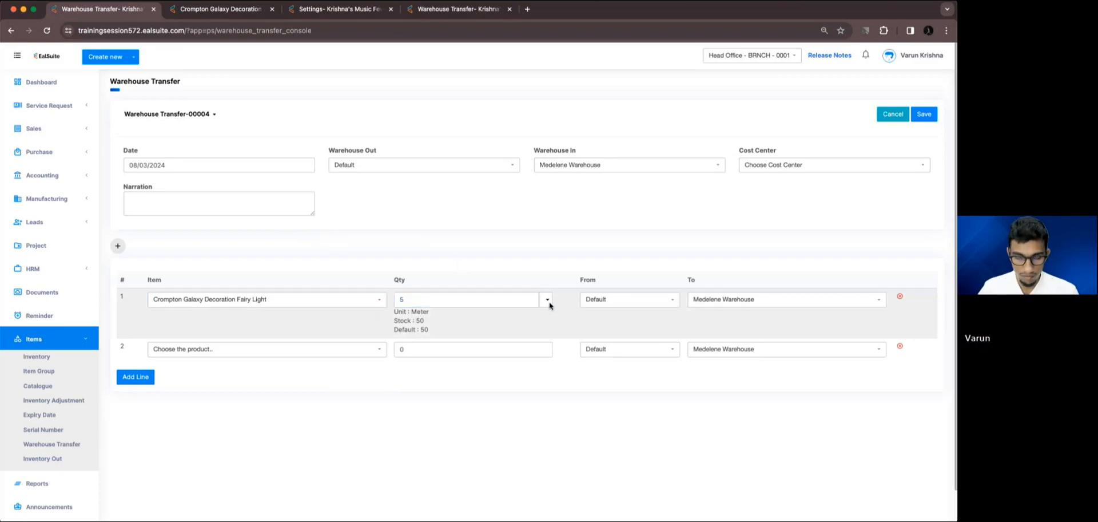
{"action": "left_click", "coordinate": [548, 301]}
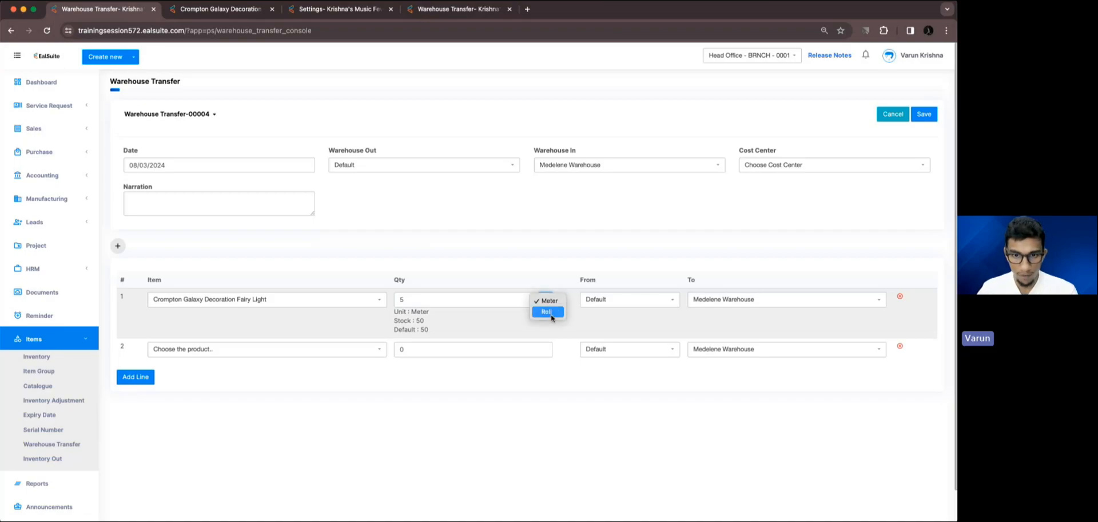
{"action": "left_click", "coordinate": [548, 311]}
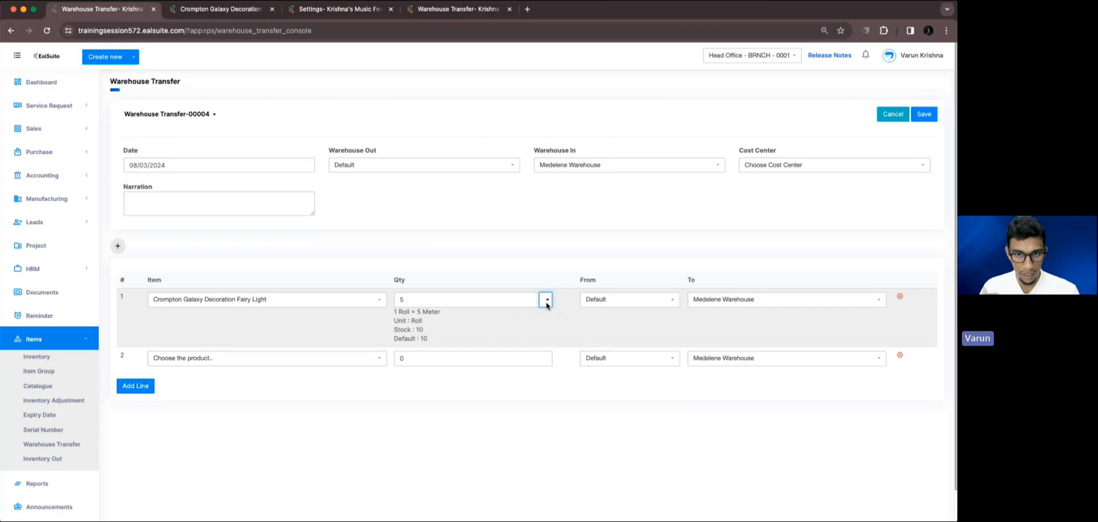
{"action": "left_click", "coordinate": [547, 299]}
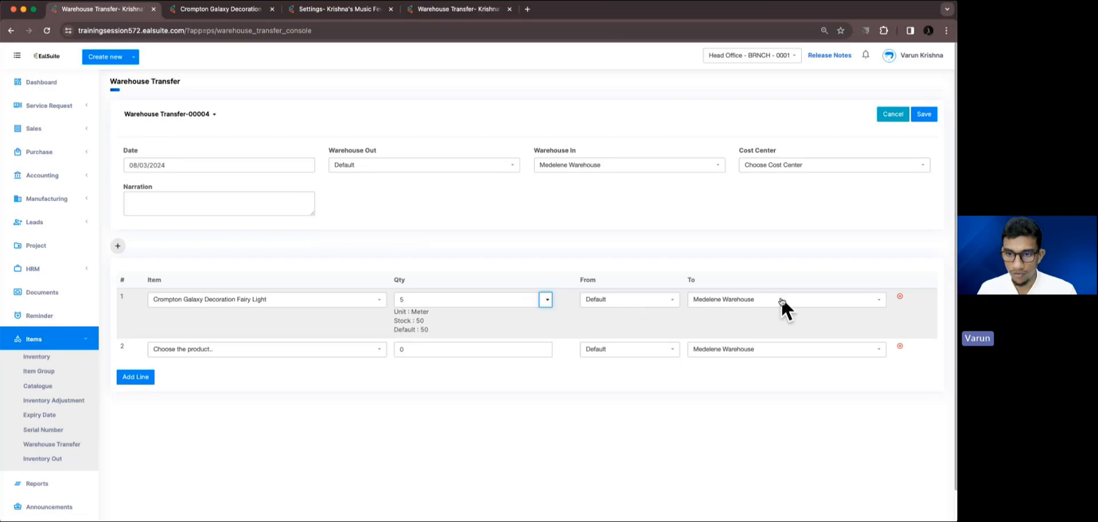
Save the warehouse transfer of 5 meters of fairy light.
{"action": "left_click", "coordinate": [410, 304]}
{"action": "left_click", "coordinate": [439, 258]}
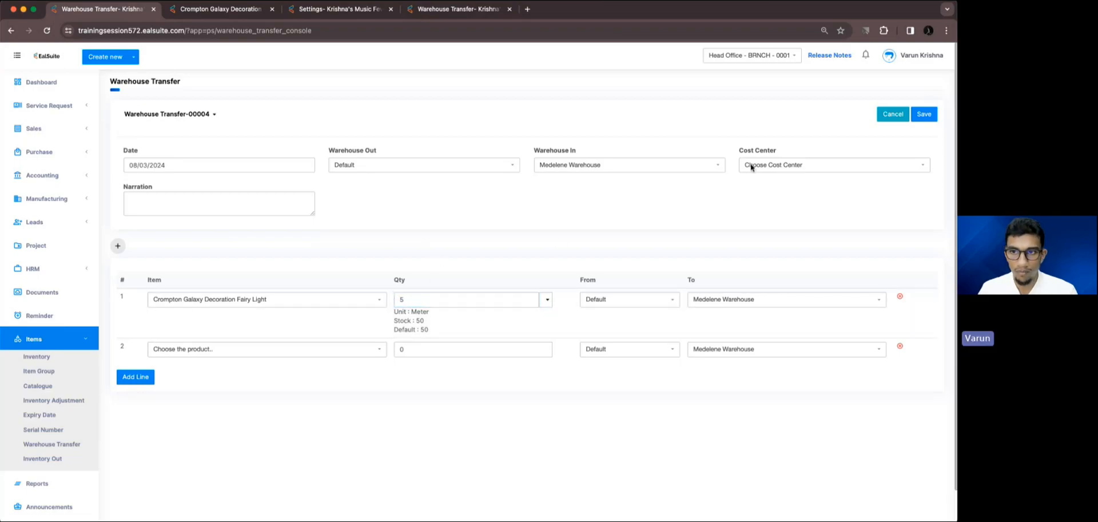
{"action": "left_click", "coordinate": [922, 114]}
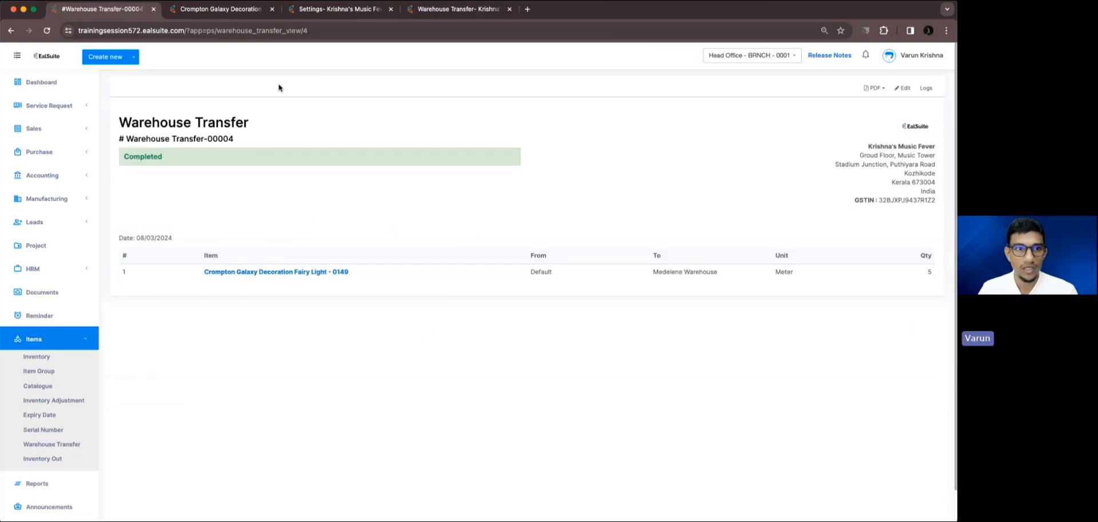
Reload the fairy light's item page and examine its latest batches and available stock per warehouse.
{"action": "left_click", "coordinate": [229, 10]}
{"action": "left_click", "coordinate": [47, 30]}
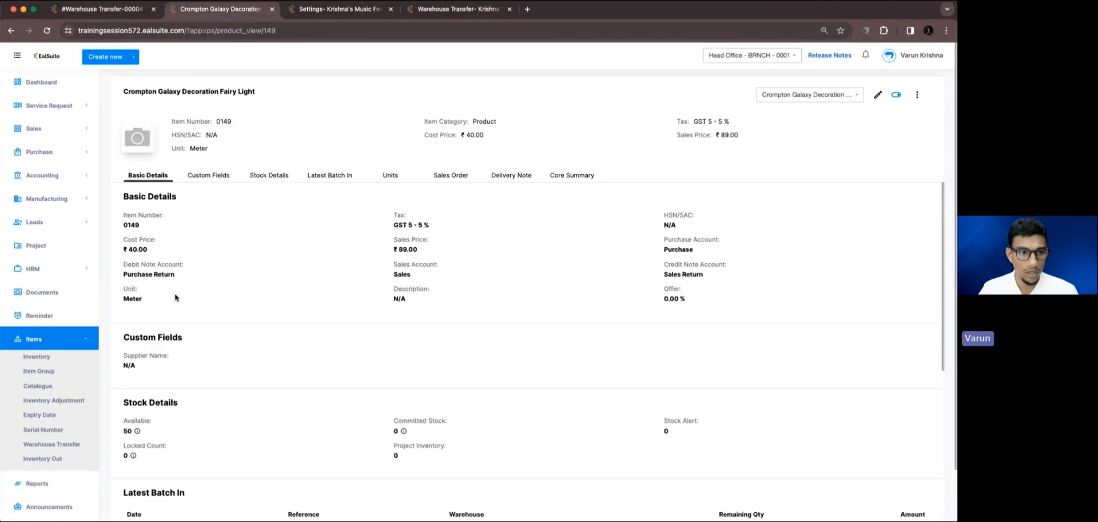
{"action": "scroll", "coordinate": [177, 295], "scroll_direction": "down", "scroll_amount": 2}
{"action": "mouse_move", "coordinate": [137, 309]}
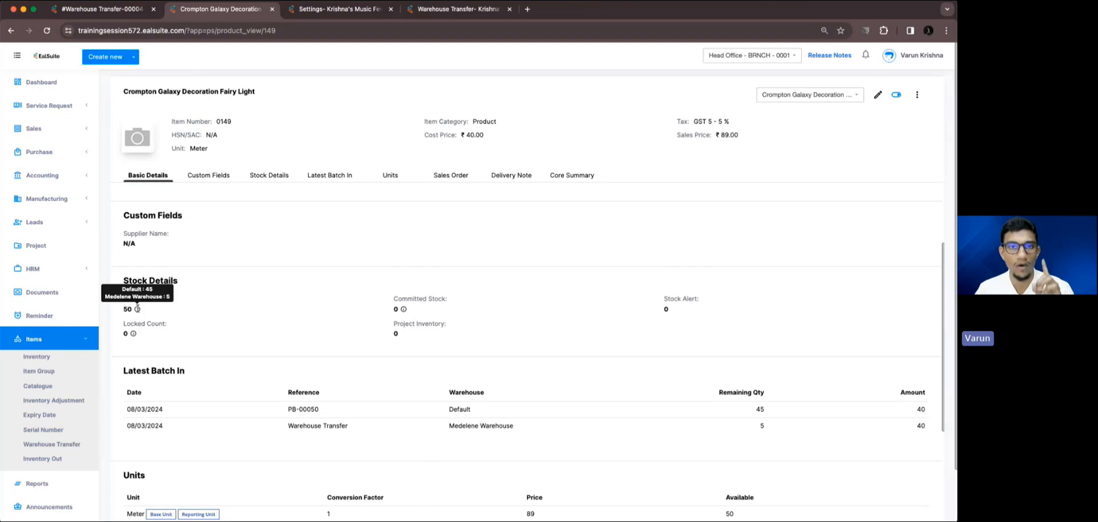
Create another warehouse transfer with Default as the outgoing and Medelene Warehouse as the incoming warehouse.
{"action": "left_click", "coordinate": [107, 15]}
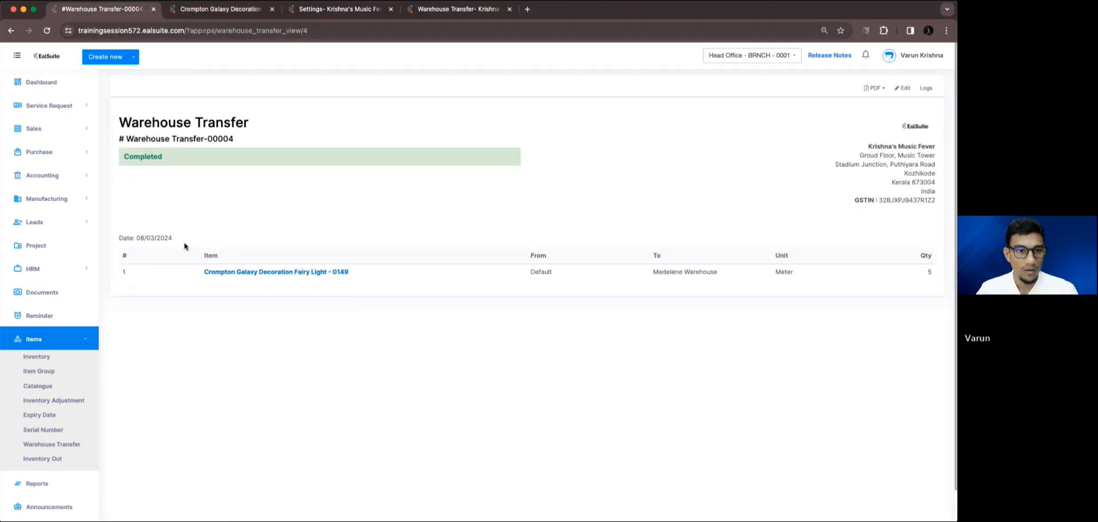
{"action": "left_click", "coordinate": [52, 444]}
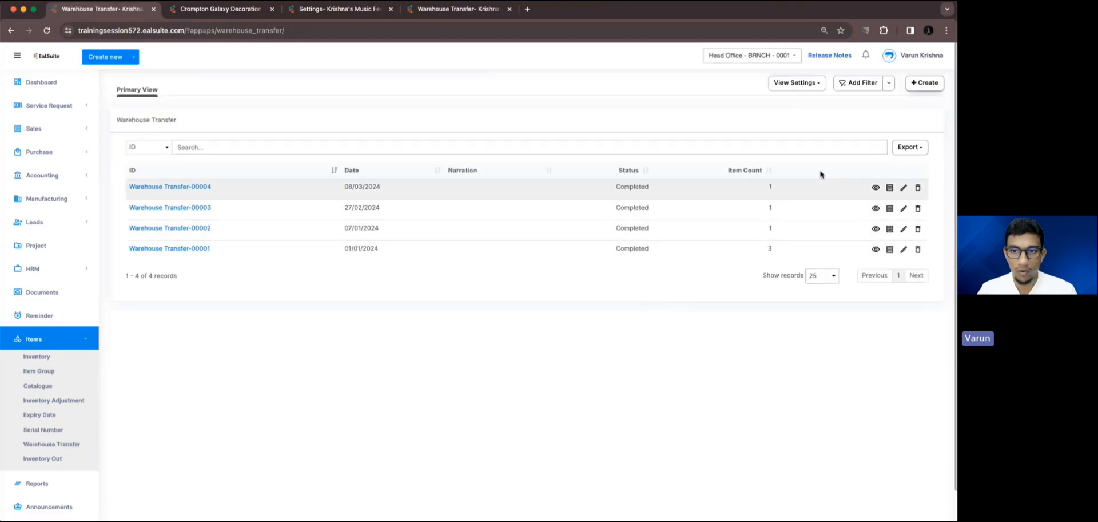
{"action": "left_click", "coordinate": [919, 88]}
{"action": "left_click", "coordinate": [394, 166]}
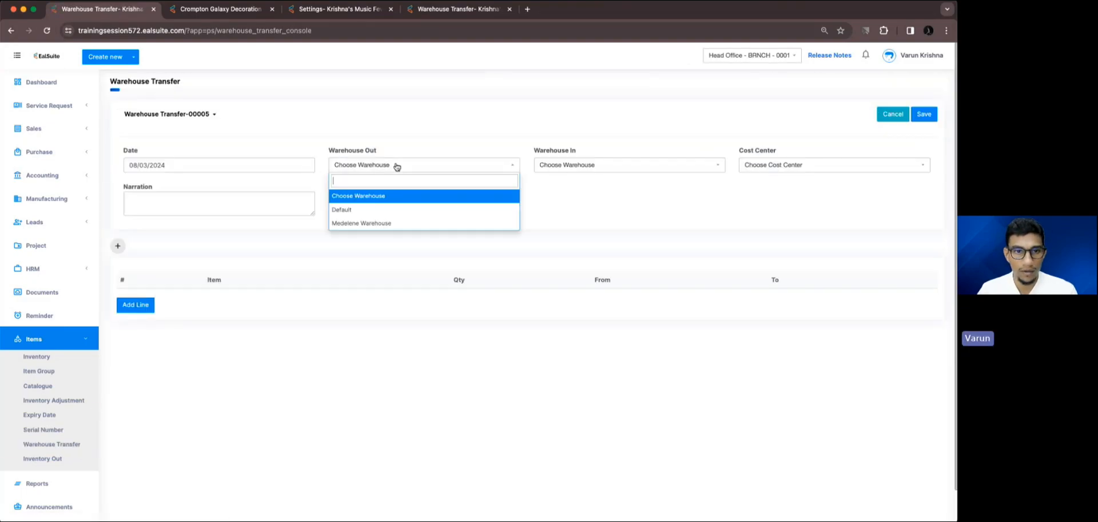
{"action": "left_click", "coordinate": [343, 210]}
{"action": "left_click", "coordinate": [560, 168]}
{"action": "left_click", "coordinate": [572, 223]}
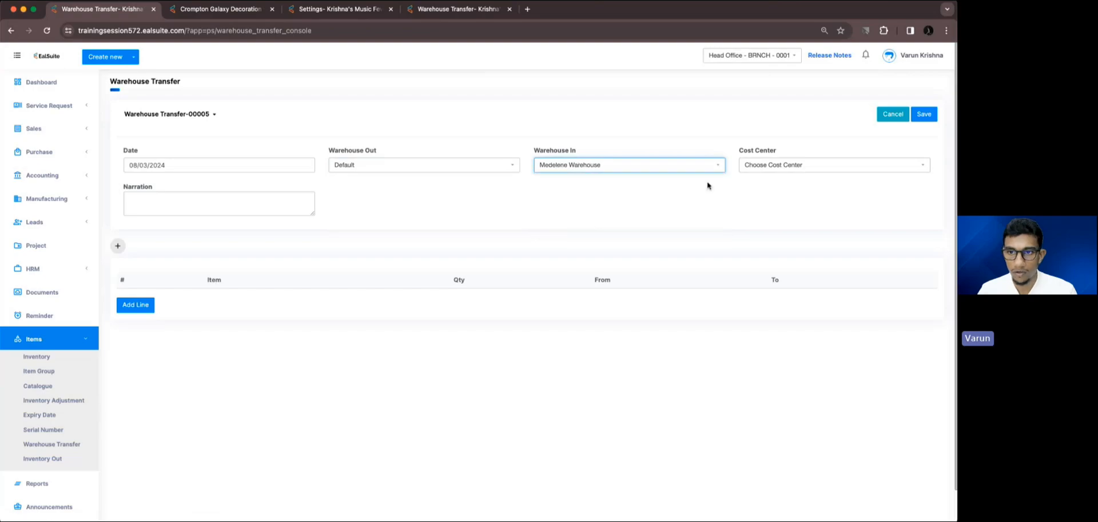
Add Crompton Galaxy Decoration Fairy Light with a quantity of 5 in the Roll unit, and save the transfer.
{"action": "left_click", "coordinate": [201, 302]}
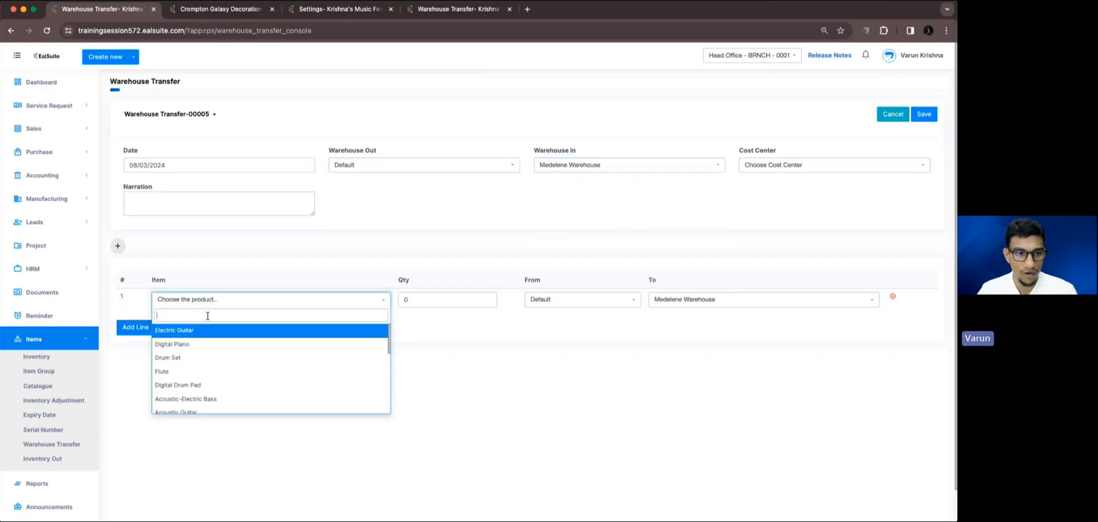
{"action": "type", "text": "cro"}
{"action": "key", "text": "Return"}
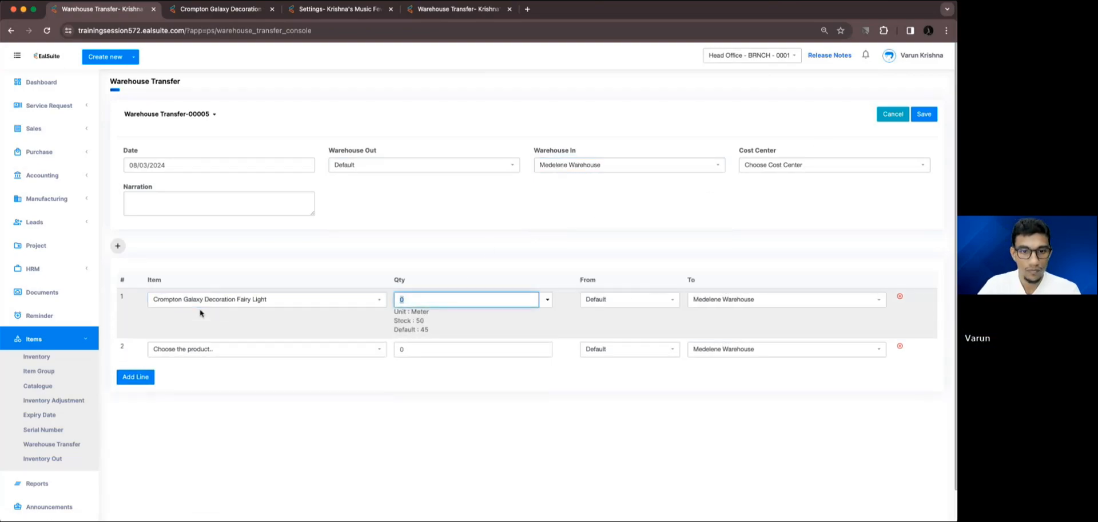
{"action": "left_click", "coordinate": [547, 300]}
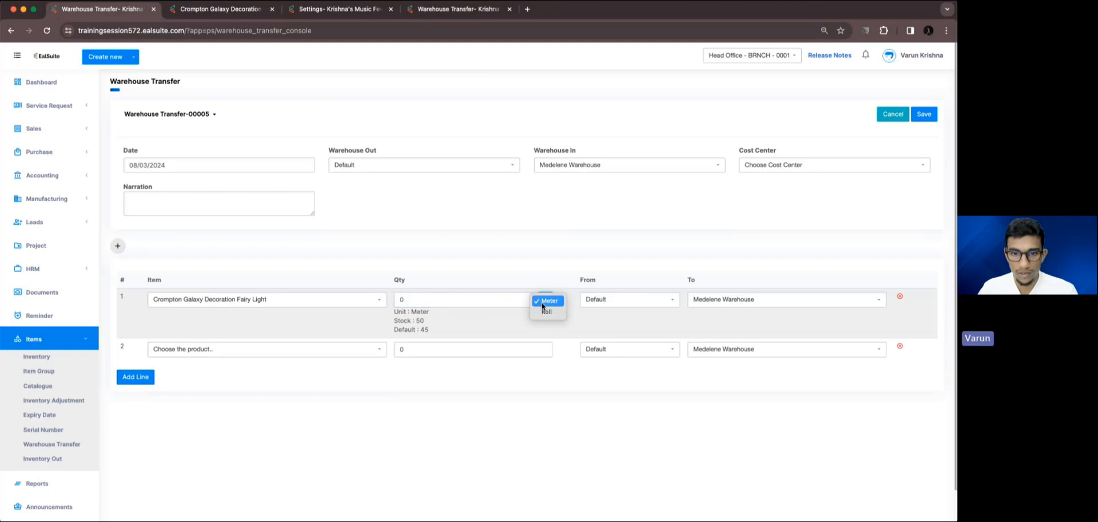
{"action": "left_click", "coordinate": [546, 313]}
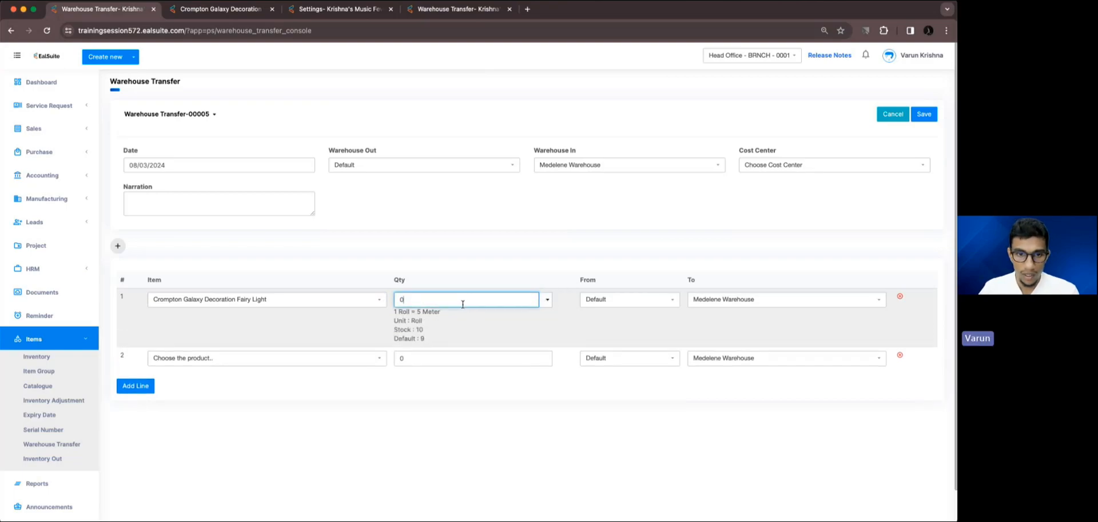
{"action": "type", "text": "5"}
{"action": "left_click", "coordinate": [474, 247]}
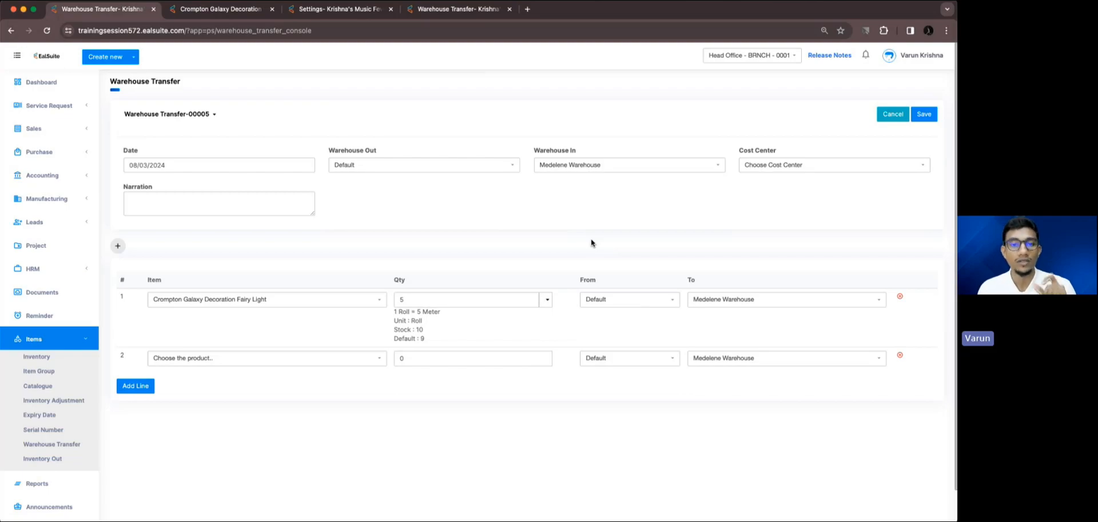
{"action": "left_click", "coordinate": [411, 304]}
{"action": "left_click", "coordinate": [924, 113]}
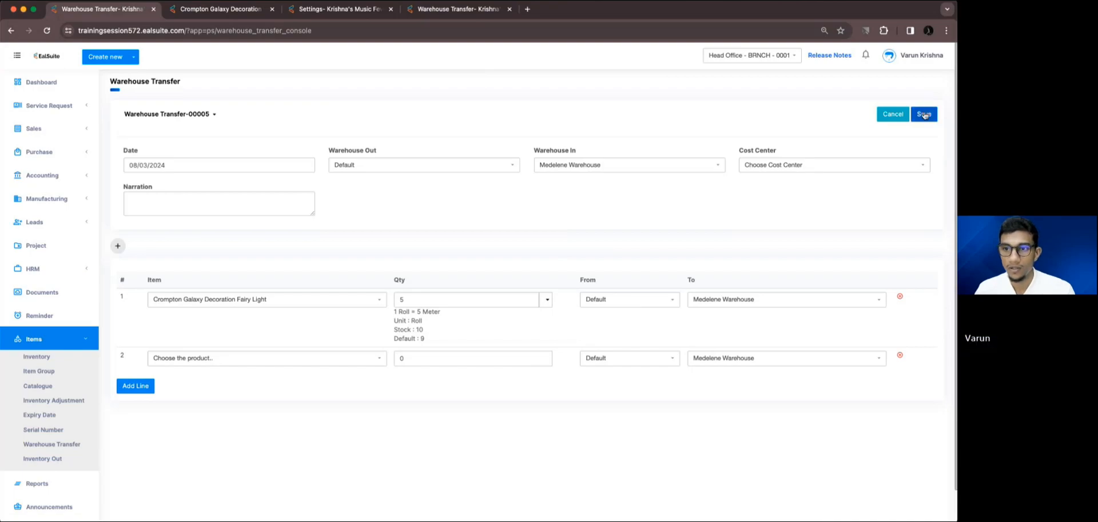
Refresh the fairy light's item page and examine the warehouse stock and batches resulting from the roll transfer.
{"action": "left_click", "coordinate": [223, 9]}
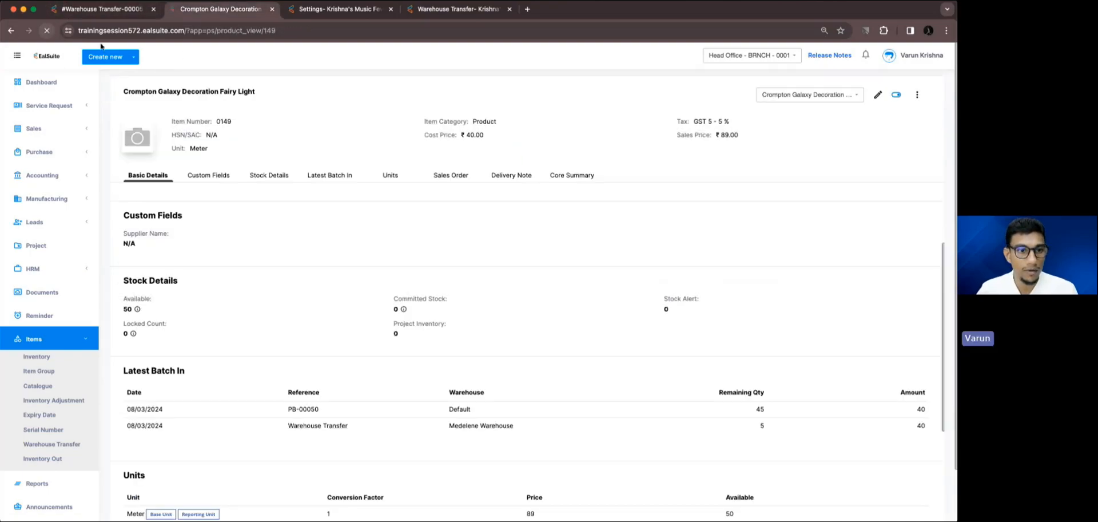
{"action": "scroll", "coordinate": [160, 282], "scroll_direction": "up", "scroll_amount": 3}
{"action": "scroll", "coordinate": [159, 282], "scroll_direction": "down", "scroll_amount": 4}
{"action": "mouse_move", "coordinate": [137, 200]}
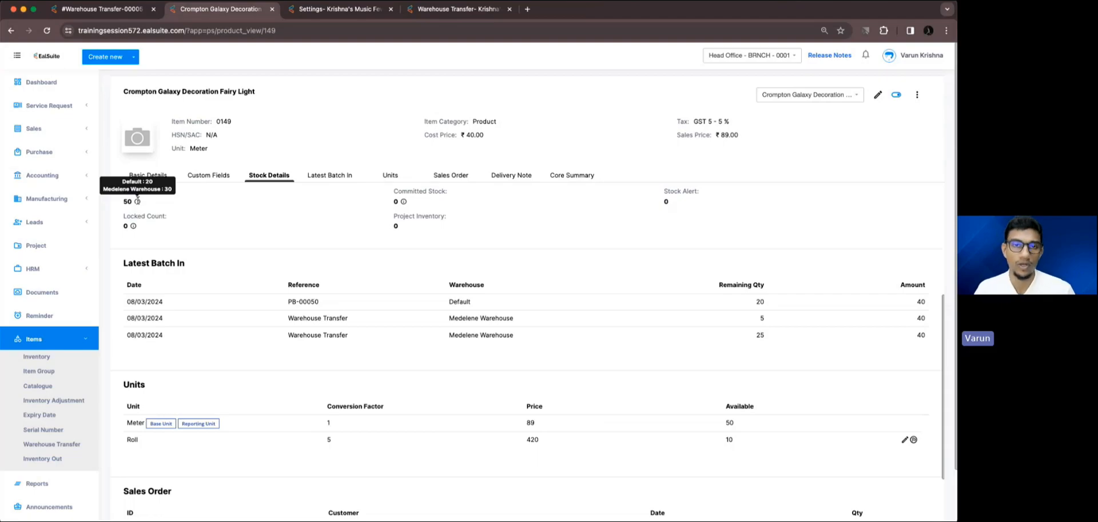
Close the browser window and advance the slideshow to the slide on the enhanced Save button.
{"action": "left_click", "coordinate": [13, 9]}
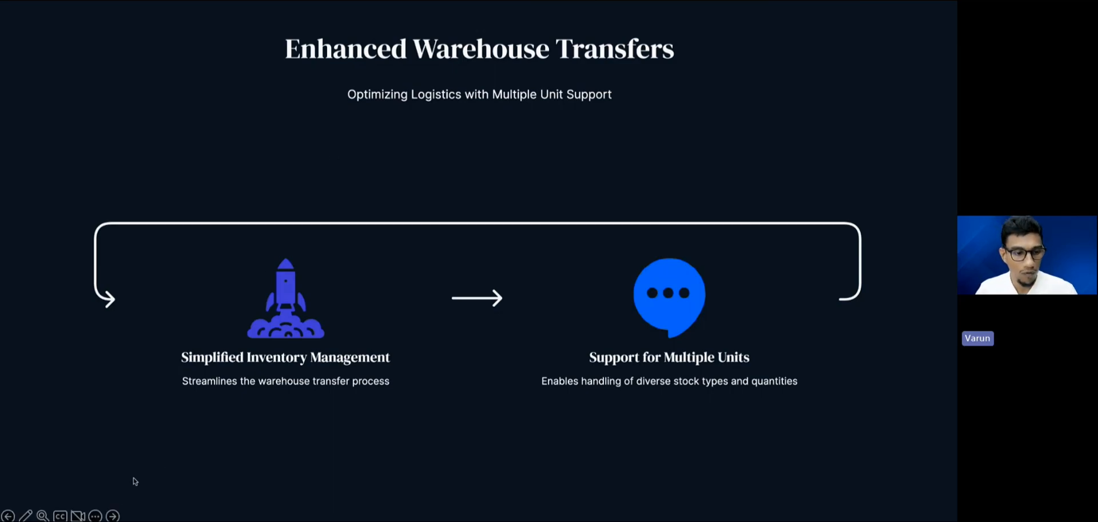
{"action": "left_click", "coordinate": [113, 515]}
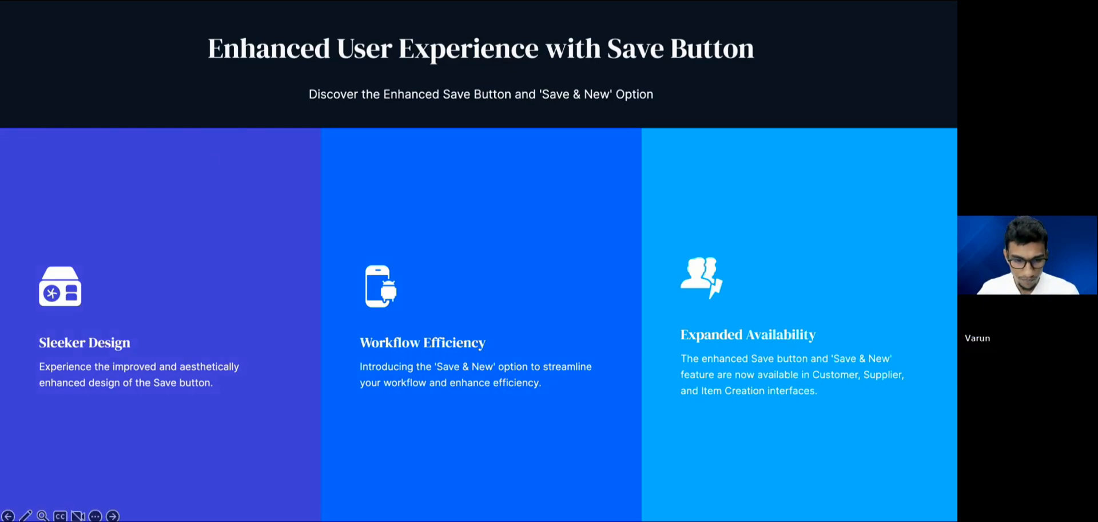
Switch to the browser window with the EalSuite dashboard and enlarge it to fill the screen.
{"action": "key", "text": "super+Tab"}
{"action": "left_click_drag", "start_coordinate": [209, 16], "coordinate": [209, 23]}
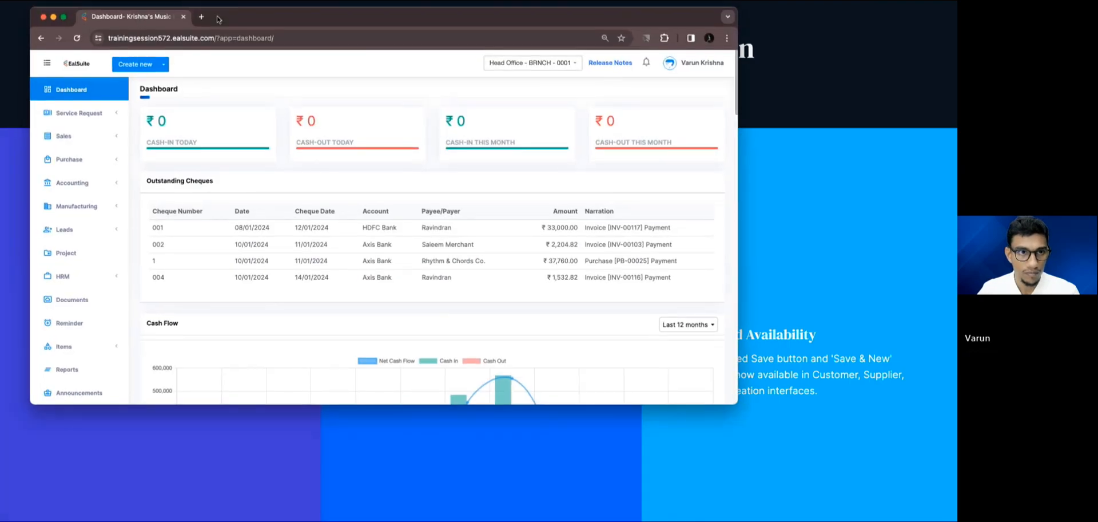
{"action": "double_click", "coordinate": [209, 23]}
Open the forms for creating a customer and a supplier in separate new browser tabs.
{"action": "left_click", "coordinate": [117, 57]}
{"action": "left_click", "coordinate": [98, 91], "text": "super"}
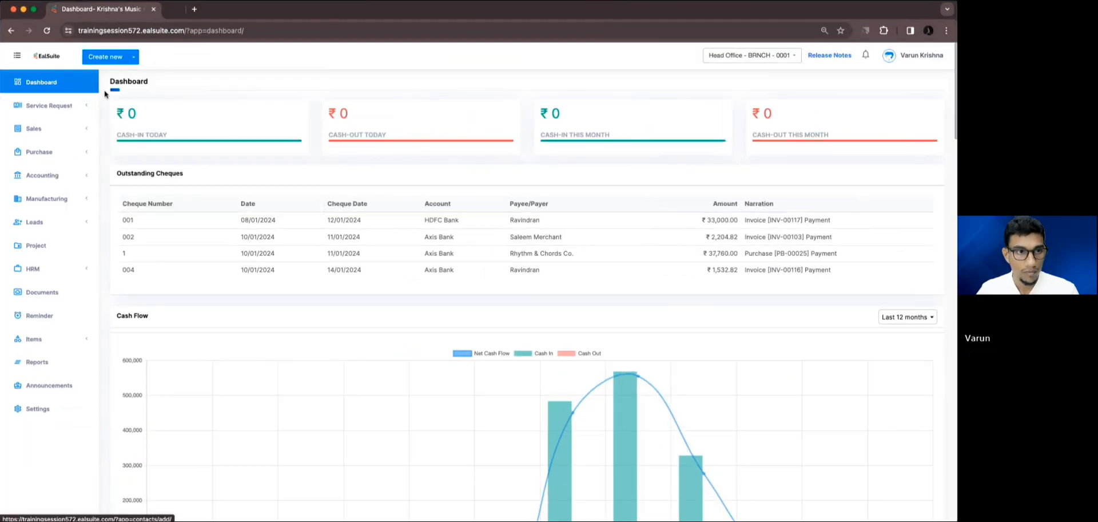
{"action": "left_click", "coordinate": [117, 58]}
{"action": "left_click", "coordinate": [182, 91], "text": "super"}
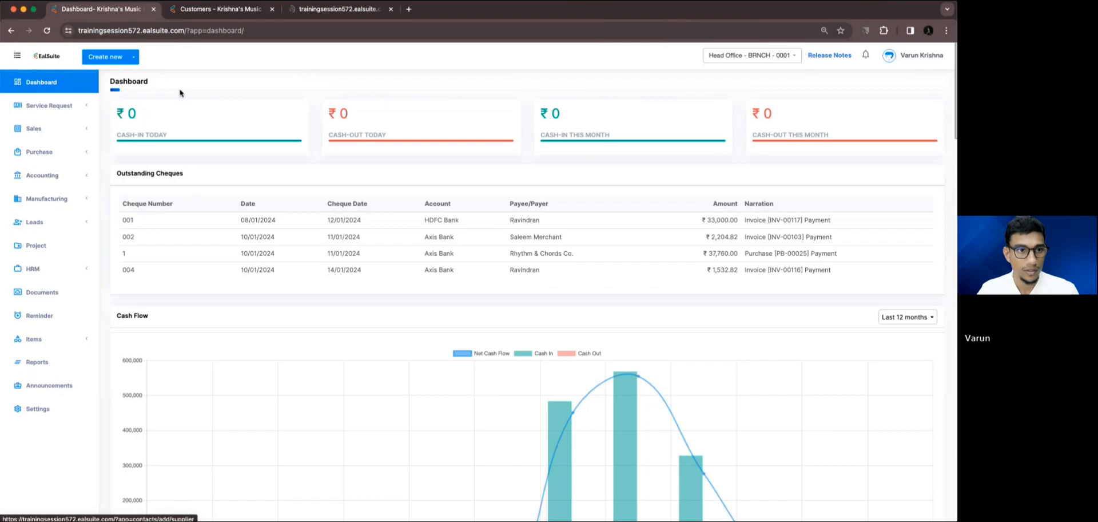
Open the form for adding a new inventory item in the dashboard tab.
{"action": "left_click", "coordinate": [117, 57]}
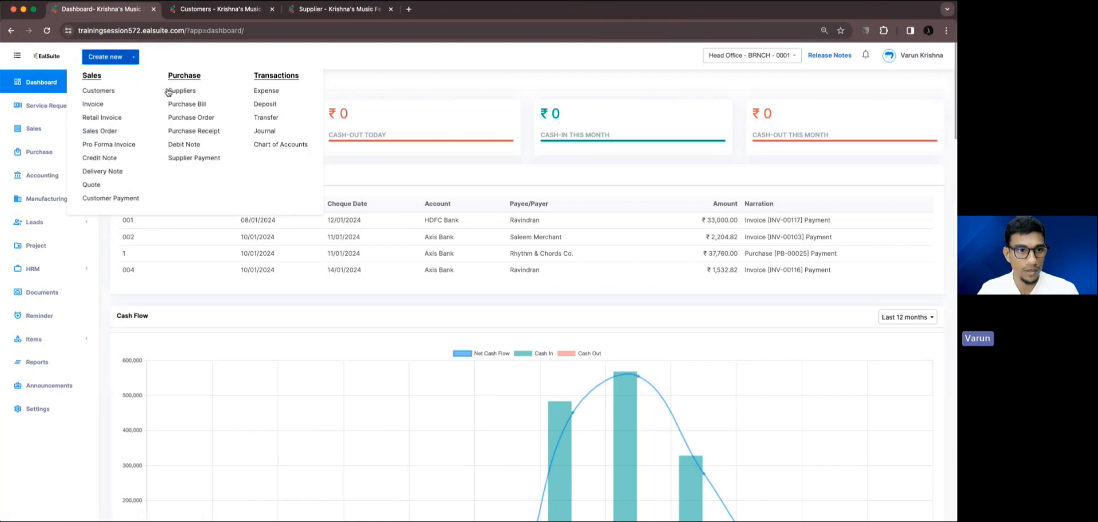
{"action": "left_click", "coordinate": [87, 338]}
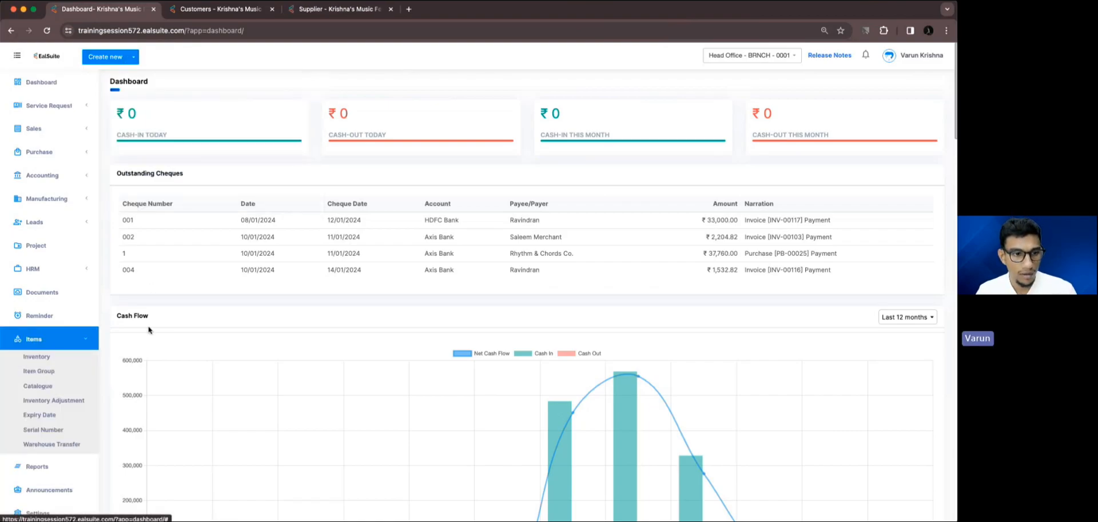
{"action": "left_click", "coordinate": [40, 356]}
{"action": "left_click", "coordinate": [929, 82]}
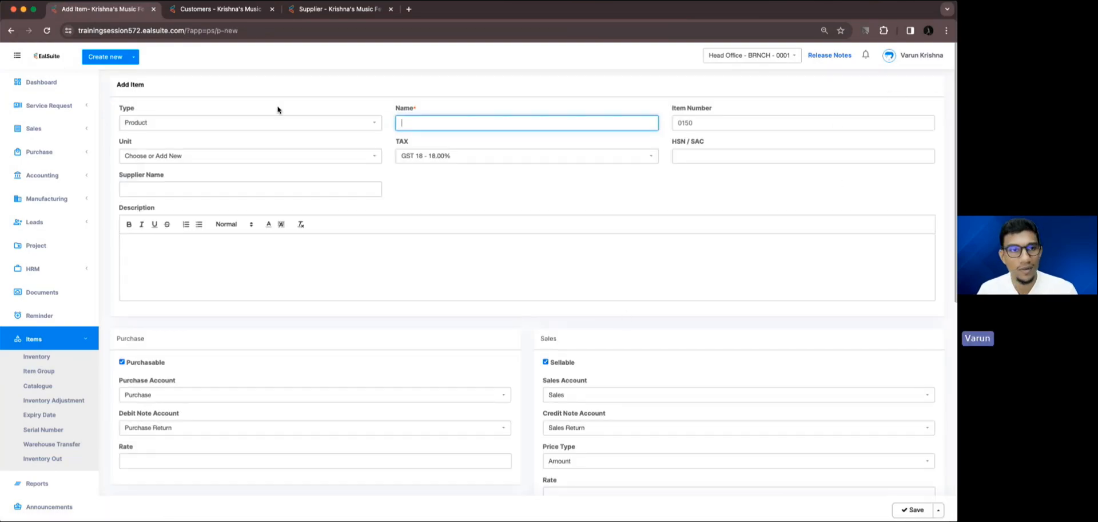
Show the additional save option on the customer creation form, then dismiss it without saving.
{"action": "left_click", "coordinate": [201, 10]}
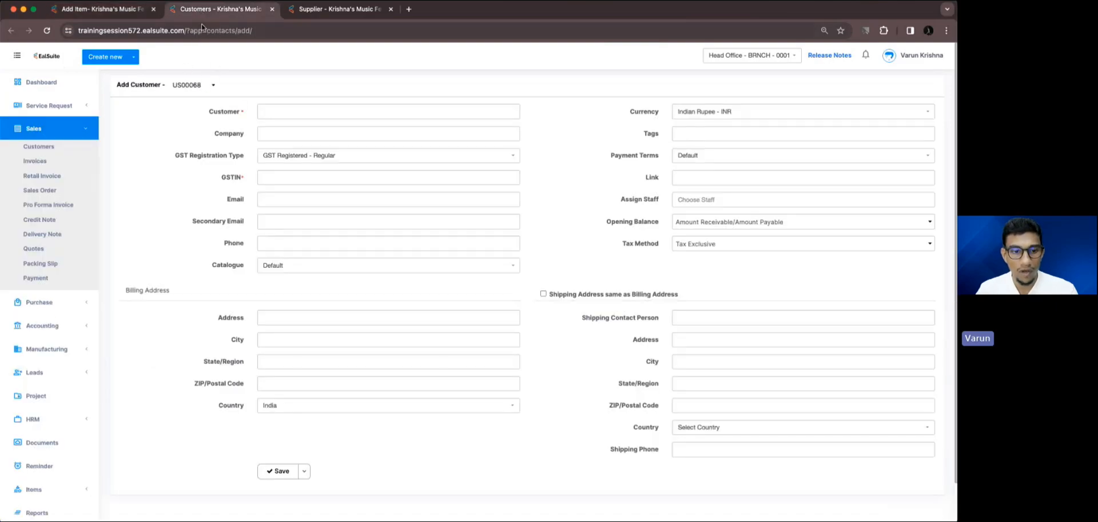
{"action": "left_click", "coordinate": [305, 471]}
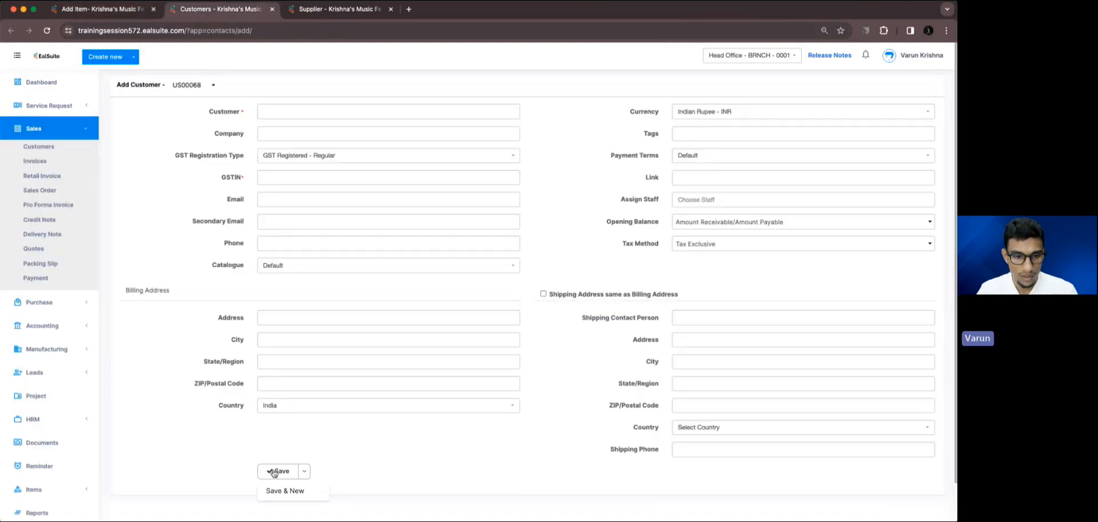
{"action": "left_click", "coordinate": [340, 448]}
Place the supplier form's tab ahead of the customer tab and view the supplier form's additional save options.
{"action": "left_click", "coordinate": [290, 11]}
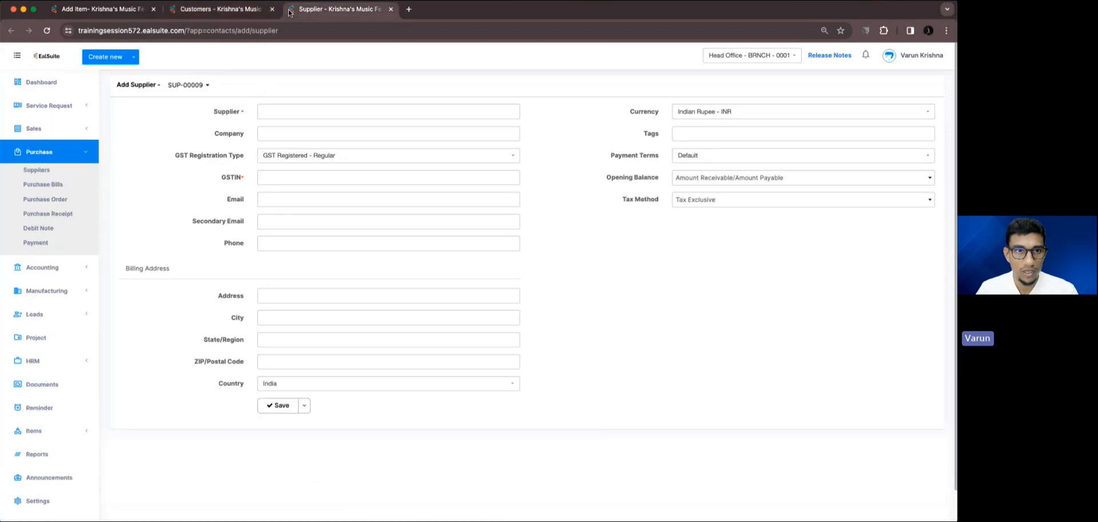
{"action": "left_click_drag", "start_coordinate": [292, 11], "coordinate": [189, 13]}
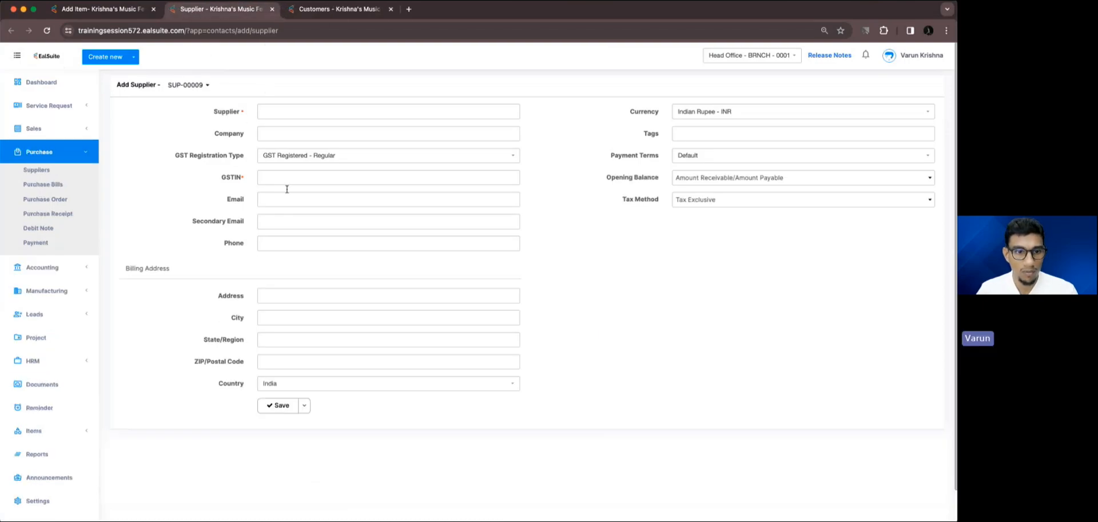
{"action": "left_click", "coordinate": [304, 405]}
{"action": "left_click", "coordinate": [339, 410]}
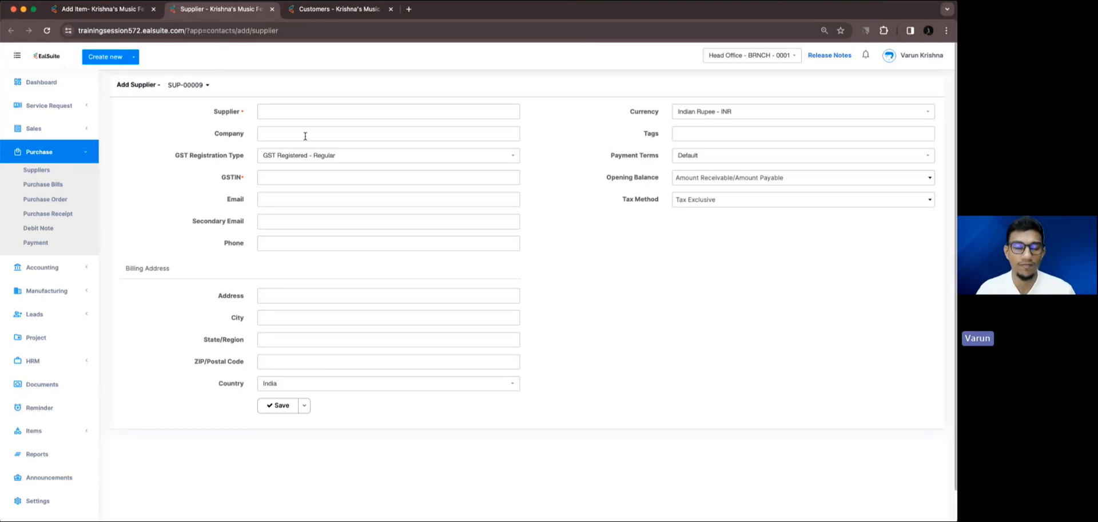
Close the browser window and advance the slideshow to the Resolved Issues slide.
{"action": "left_click", "coordinate": [13, 10]}
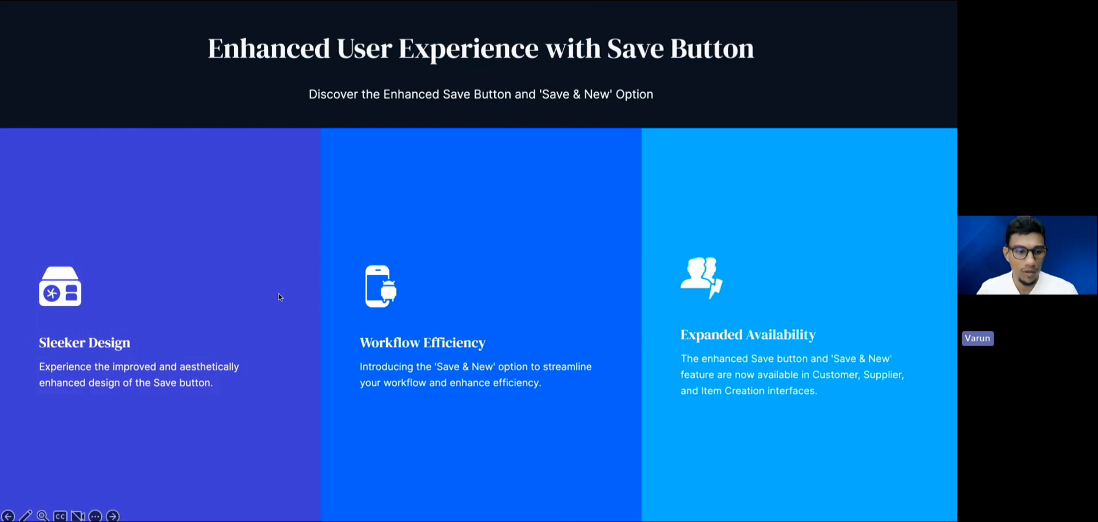
{"action": "left_click", "coordinate": [112, 516]}
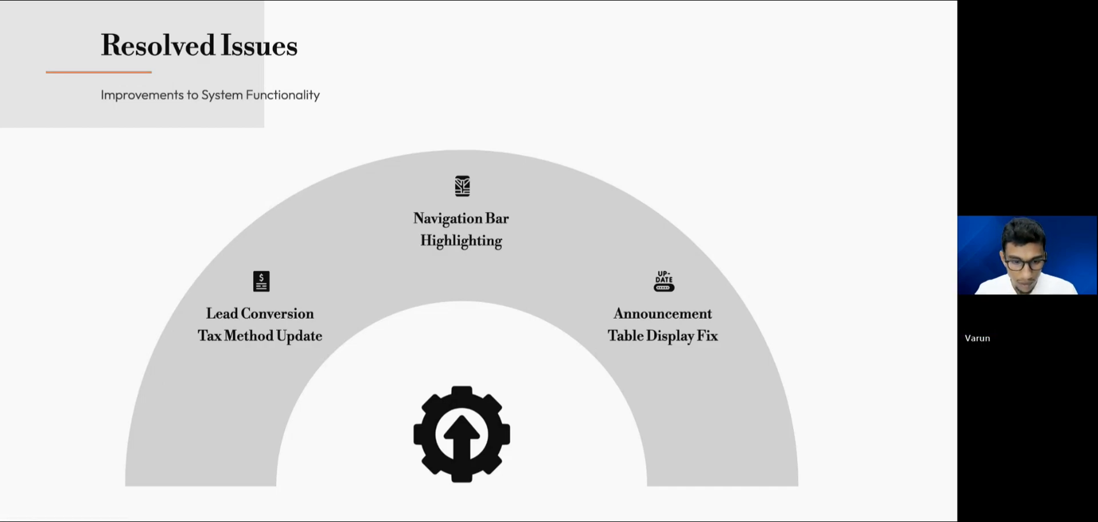
Switch to the browser window with the EalSuite dashboard and open the form for adding a new lead.
{"action": "left_click_drag", "start_coordinate": [219, 461], "coordinate": [223, 119]}
{"action": "double_click", "coordinate": [308, 120]}
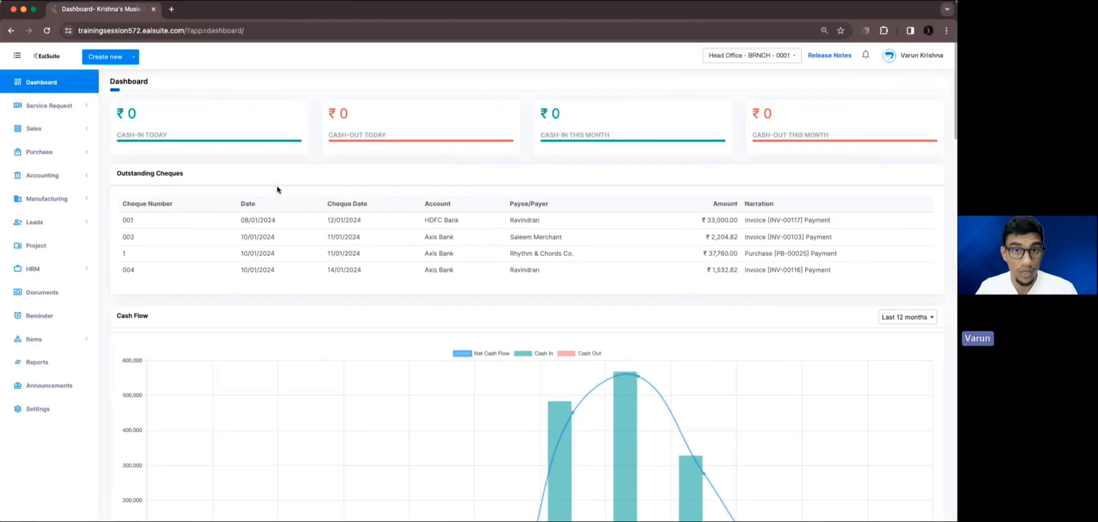
{"action": "left_click", "coordinate": [69, 224]}
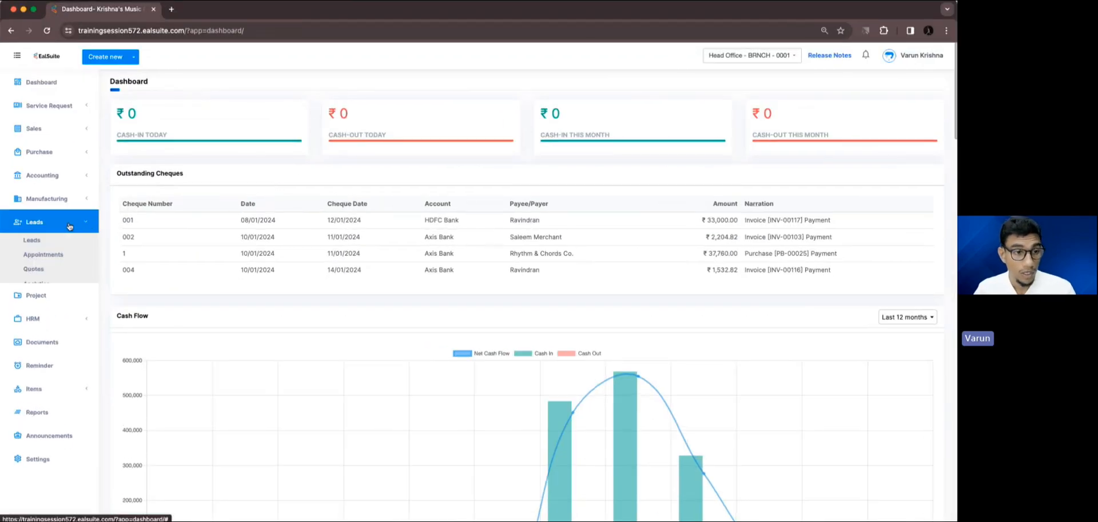
{"action": "left_click", "coordinate": [60, 242]}
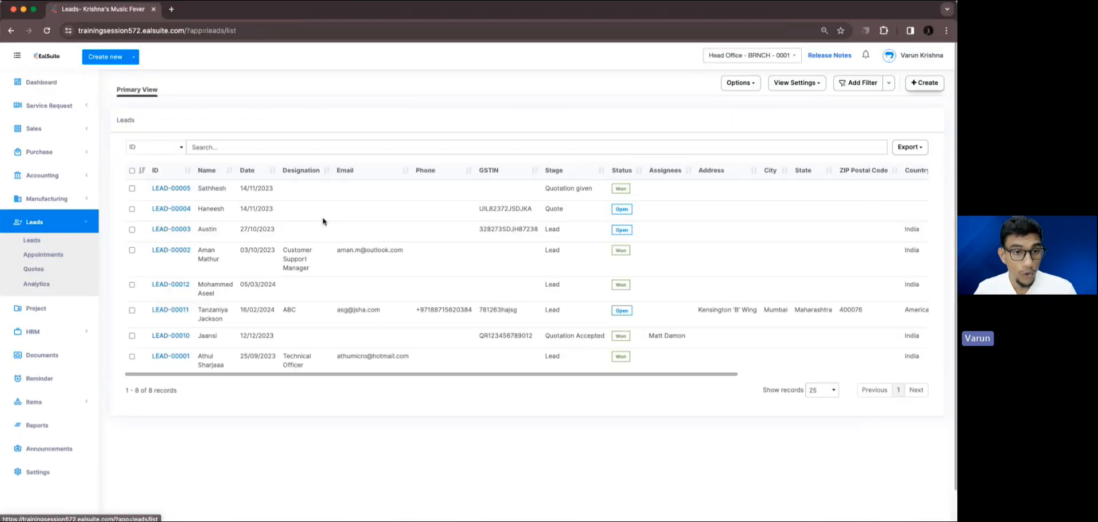
{"action": "left_click", "coordinate": [921, 83]}
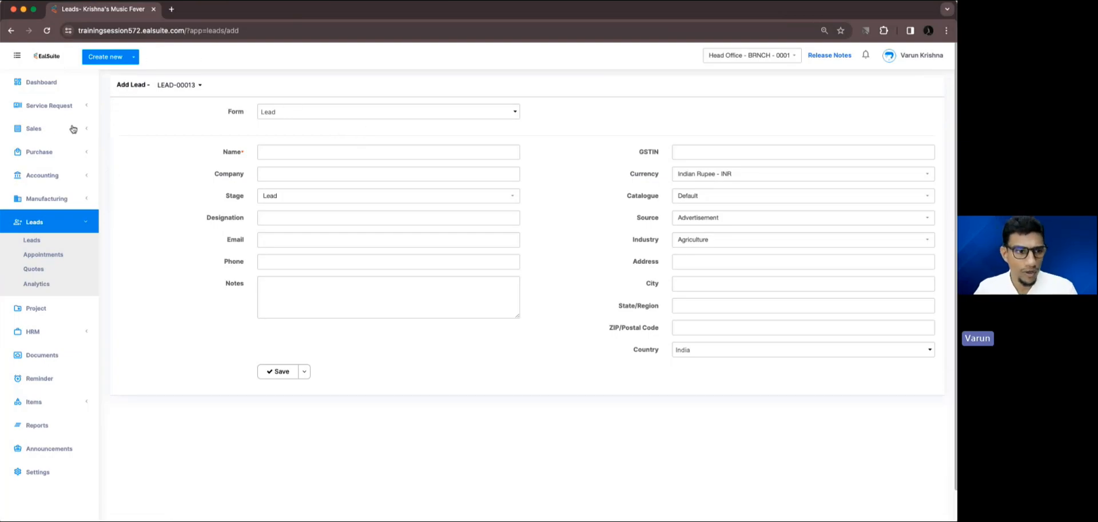
Open the settings in a new browser tab and go to the Head Office branch's list of form modules.
{"action": "left_click", "coordinate": [50, 471], "text": "super"}
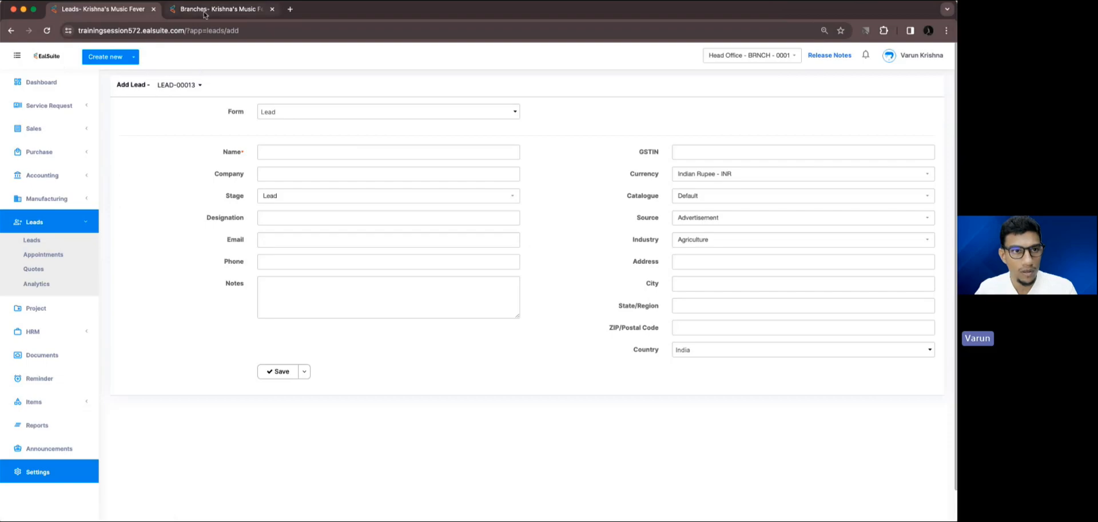
{"action": "left_click", "coordinate": [220, 9]}
{"action": "left_click", "coordinate": [143, 157]}
{"action": "left_click", "coordinate": [378, 144]}
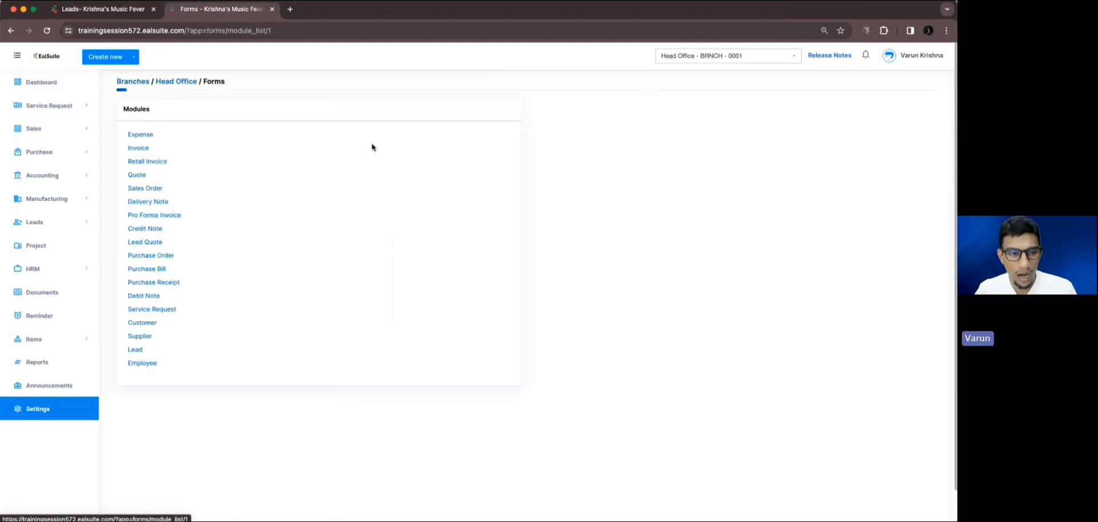
Edit the Lead module's Lead form, submit it with Tax Method among the selected fields, and return to the new lead tab.
{"action": "left_click", "coordinate": [130, 338]}
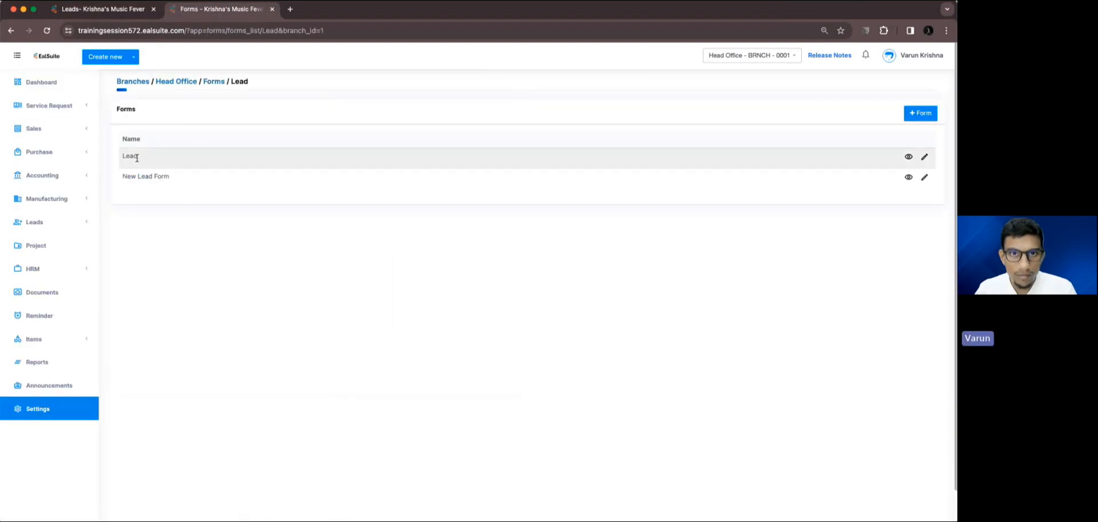
{"action": "left_click", "coordinate": [924, 156]}
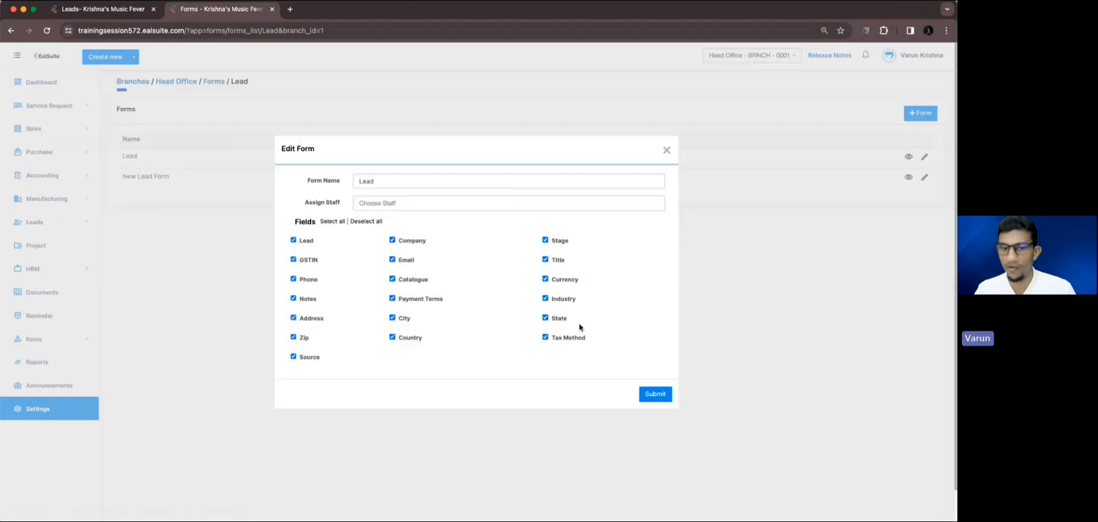
{"action": "left_click", "coordinate": [642, 395]}
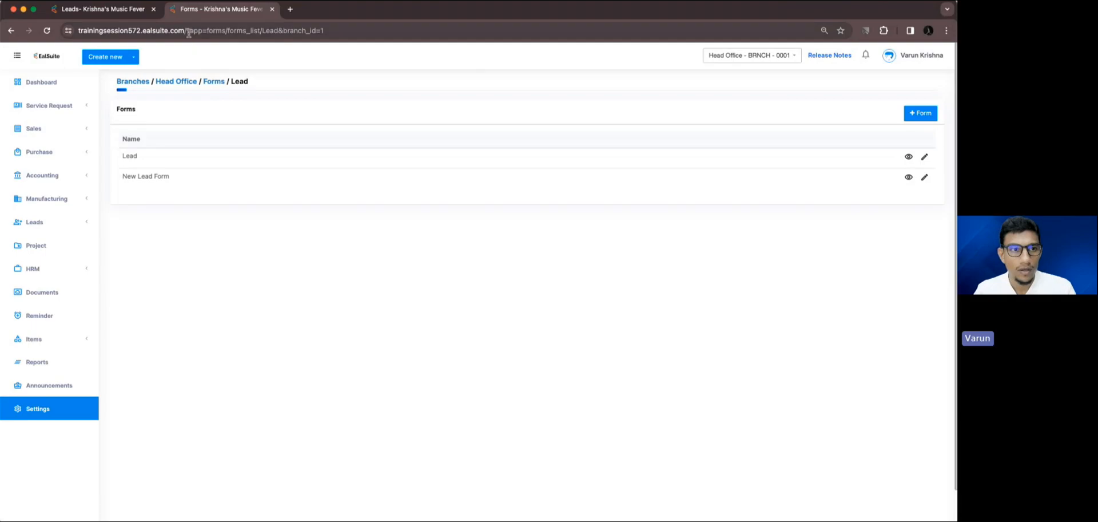
{"action": "left_click", "coordinate": [111, 10]}
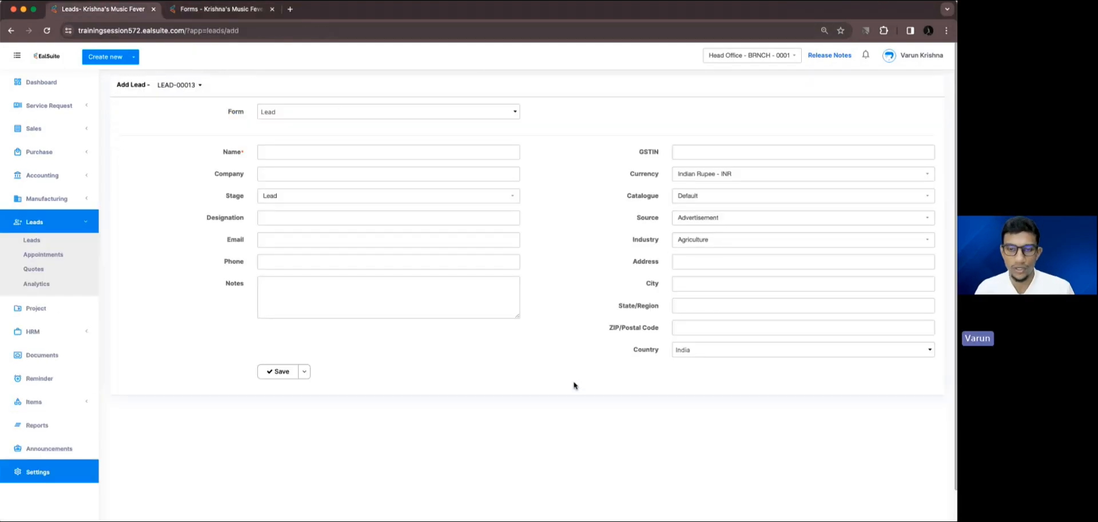
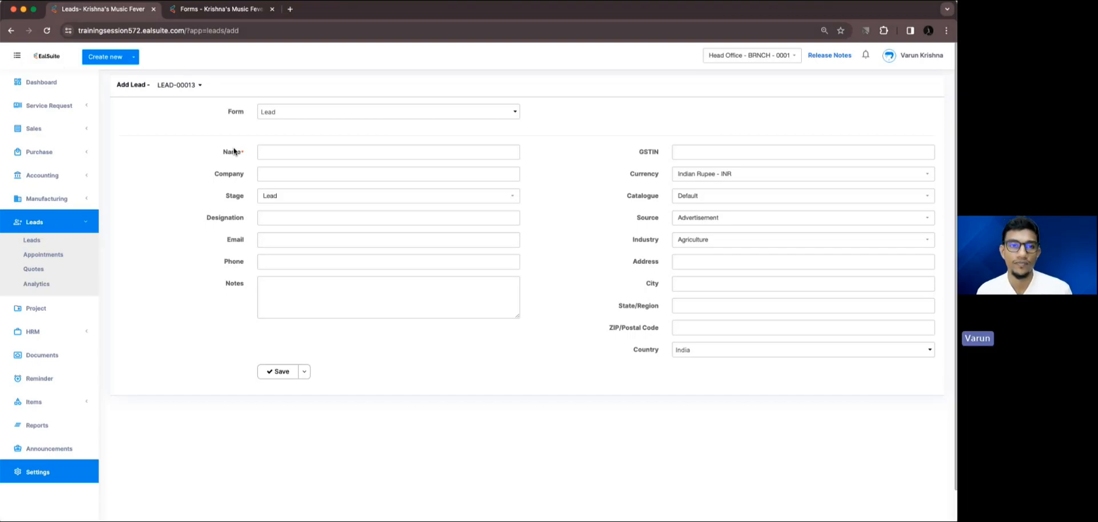
Open the Head Office branch's Organization Settings and check the default tax method.
{"action": "left_click", "coordinate": [85, 472]}
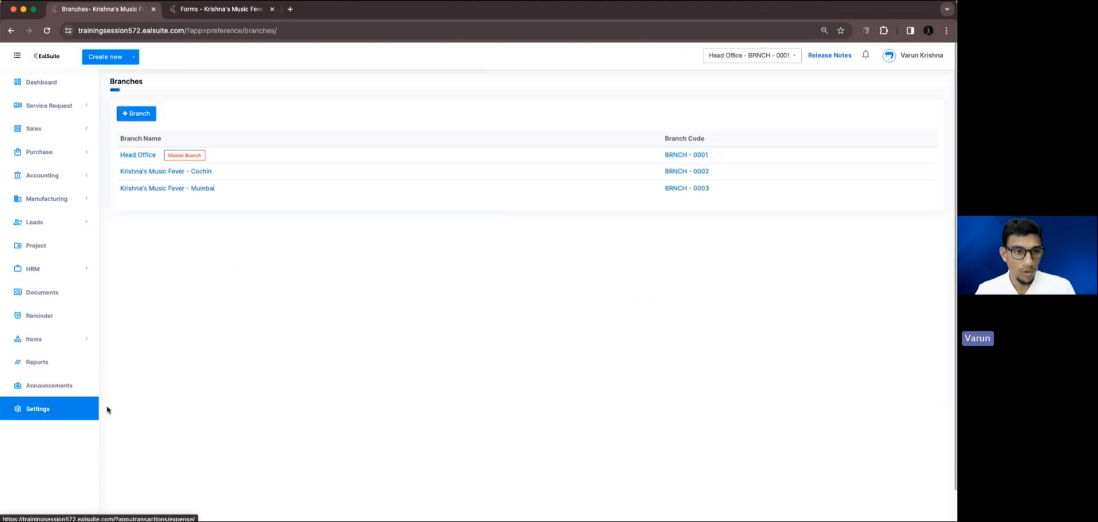
{"action": "left_click", "coordinate": [147, 156]}
{"action": "left_click", "coordinate": [90, 133]}
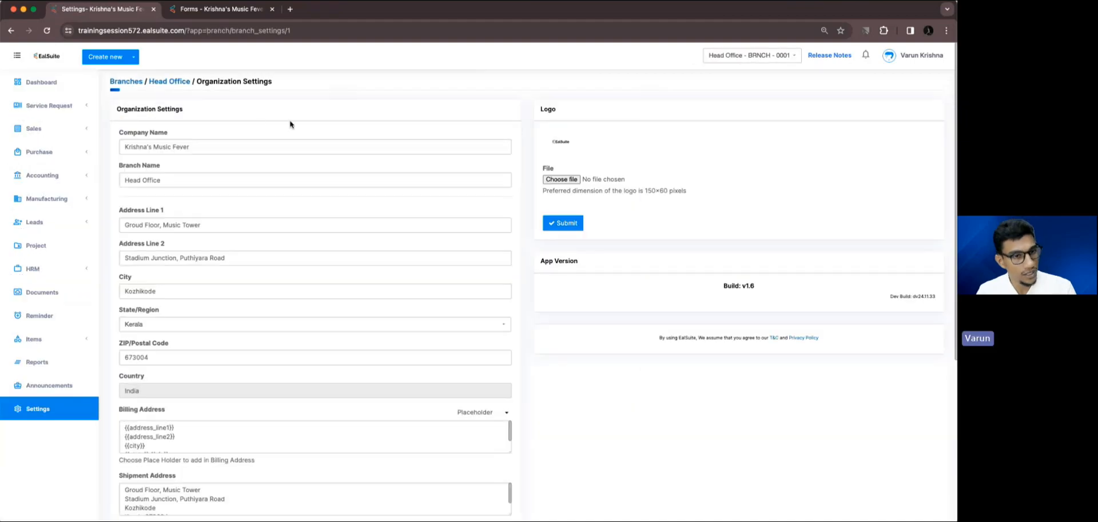
{"action": "scroll", "coordinate": [306, 122], "scroll_direction": "down", "scroll_amount": 4}
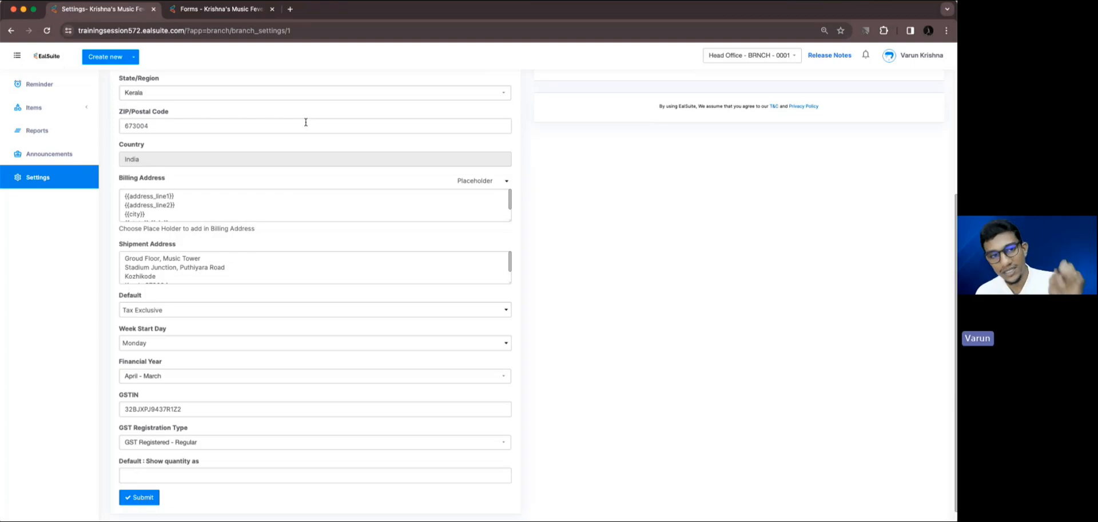
{"action": "scroll", "coordinate": [306, 122], "scroll_direction": "down", "scroll_amount": 1}
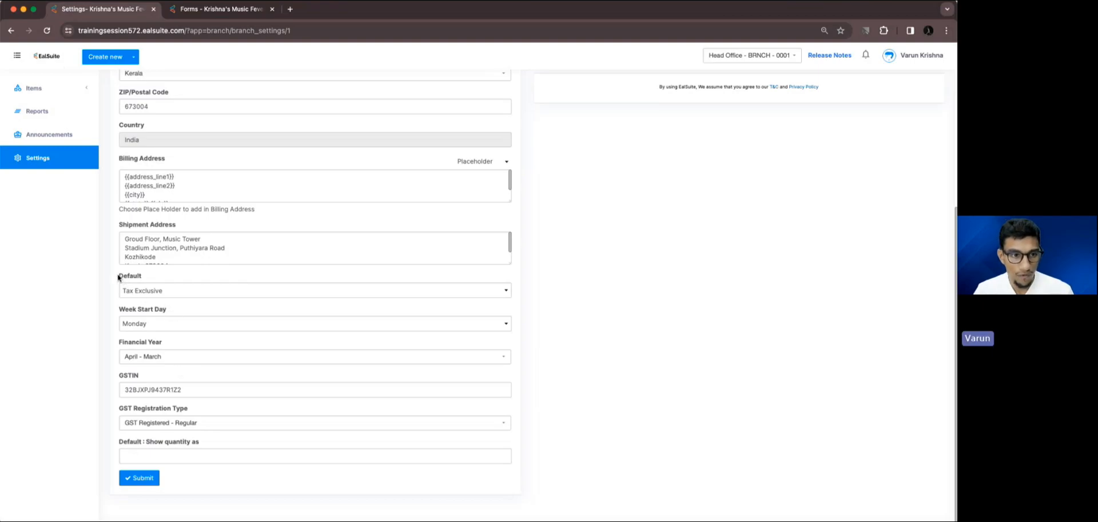
{"action": "left_click", "coordinate": [141, 292]}
{"action": "left_click", "coordinate": [147, 289]}
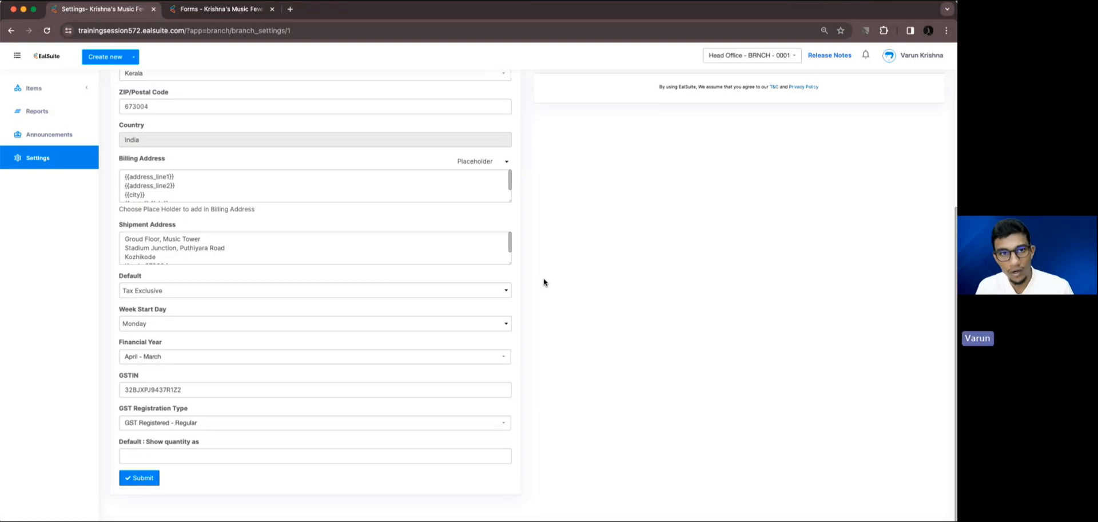
Go to the Leads list and open the form for adding a new lead.
{"action": "scroll", "coordinate": [544, 282], "scroll_direction": "up", "scroll_amount": 5}
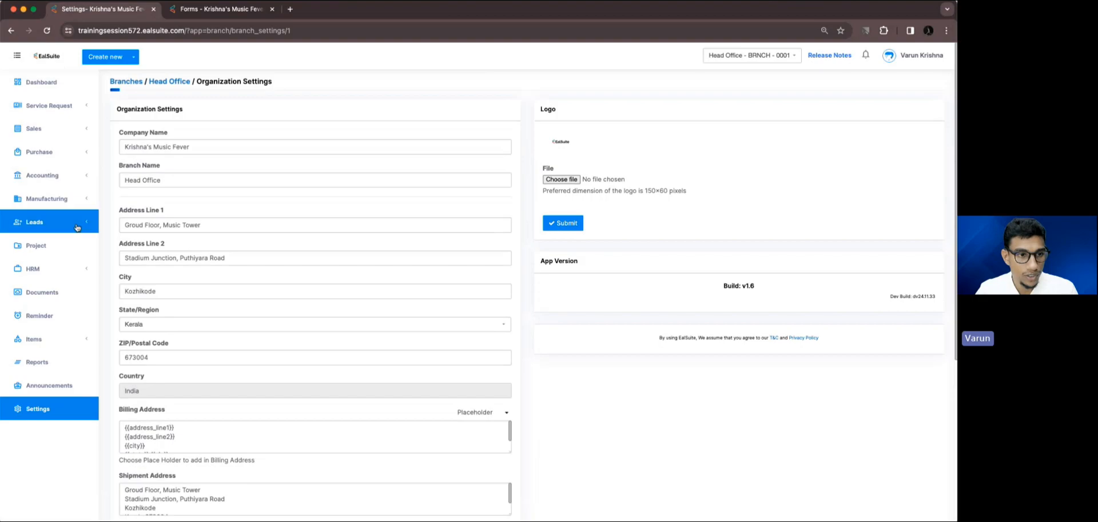
{"action": "left_click", "coordinate": [191, 8]}
{"action": "left_click", "coordinate": [100, 9]}
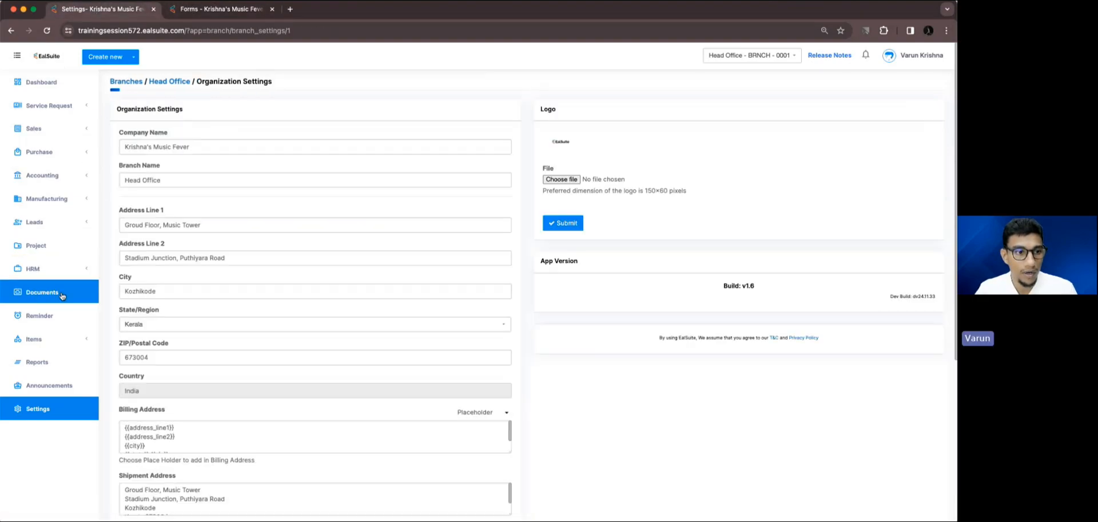
{"action": "left_click", "coordinate": [58, 222]}
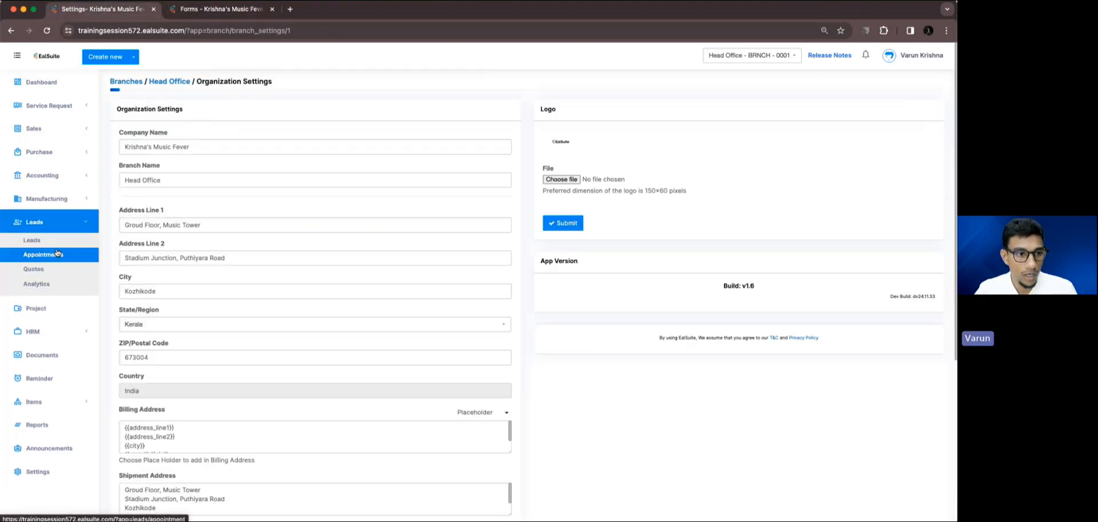
{"action": "left_click", "coordinate": [32, 240]}
{"action": "left_click", "coordinate": [913, 89]}
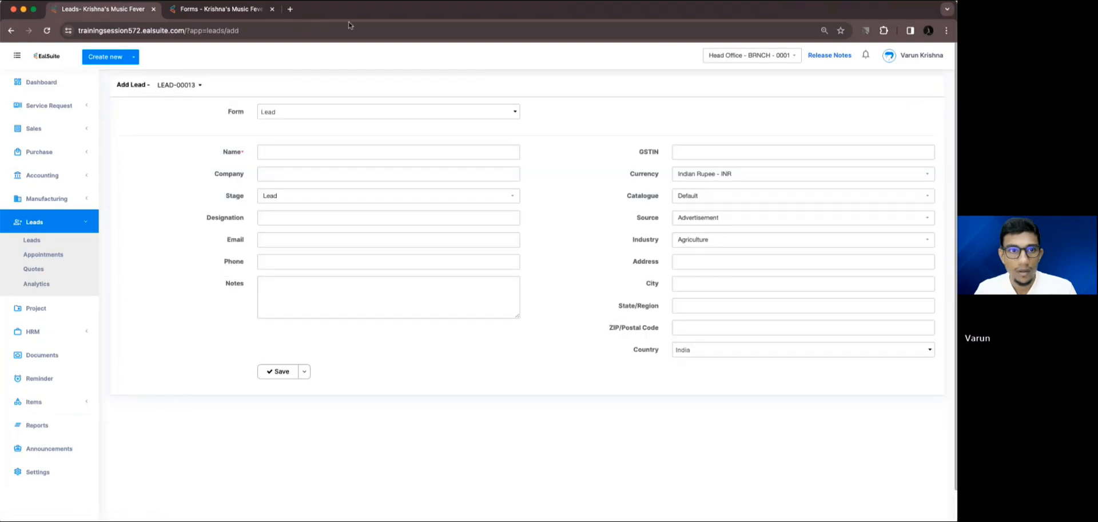
In the other browser tab, open the Head Office Organization Settings at the default tax method.
{"action": "left_click", "coordinate": [222, 11]}
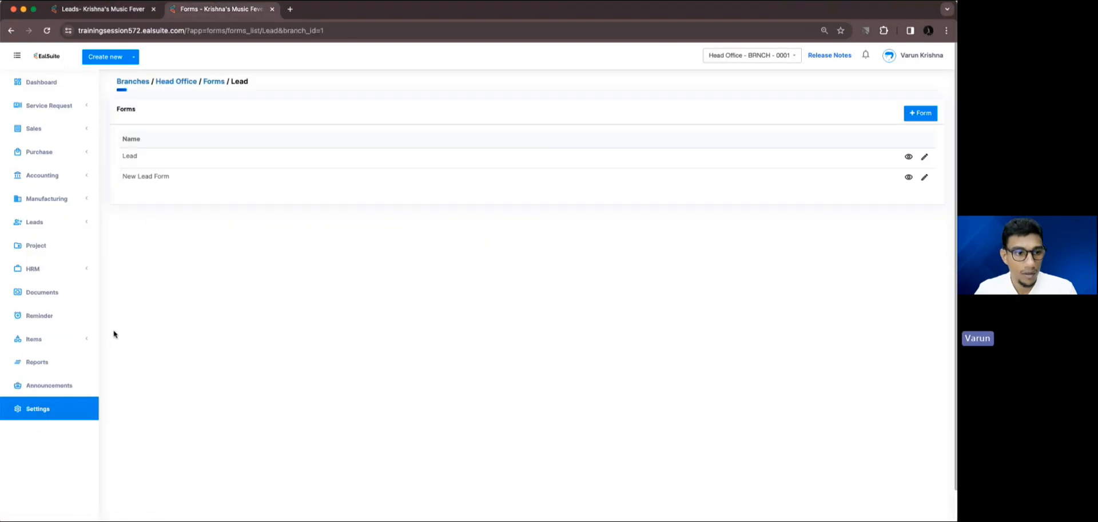
{"action": "left_click", "coordinate": [62, 416]}
{"action": "left_click", "coordinate": [125, 170]}
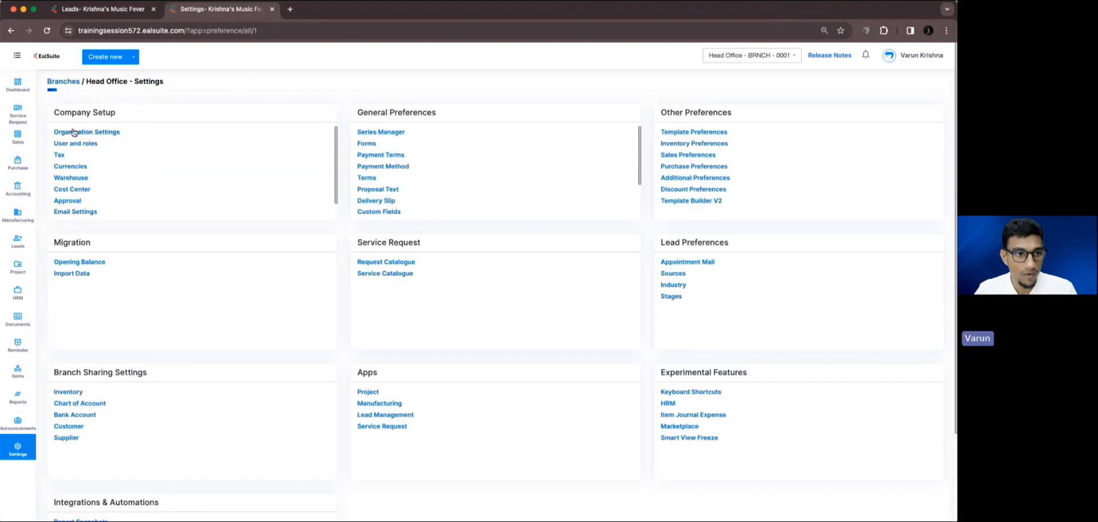
{"action": "left_click", "coordinate": [123, 130]}
{"action": "scroll", "coordinate": [159, 287], "scroll_direction": "down", "scroll_amount": 5}
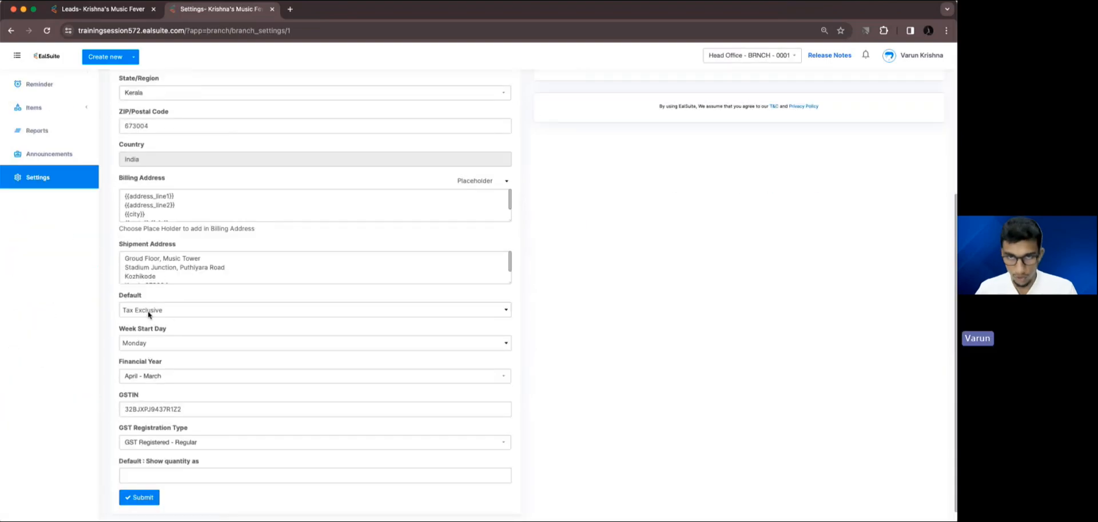
Return to the new lead tab, enter the lead's full name and save the lead.
{"action": "left_click", "coordinate": [109, 10]}
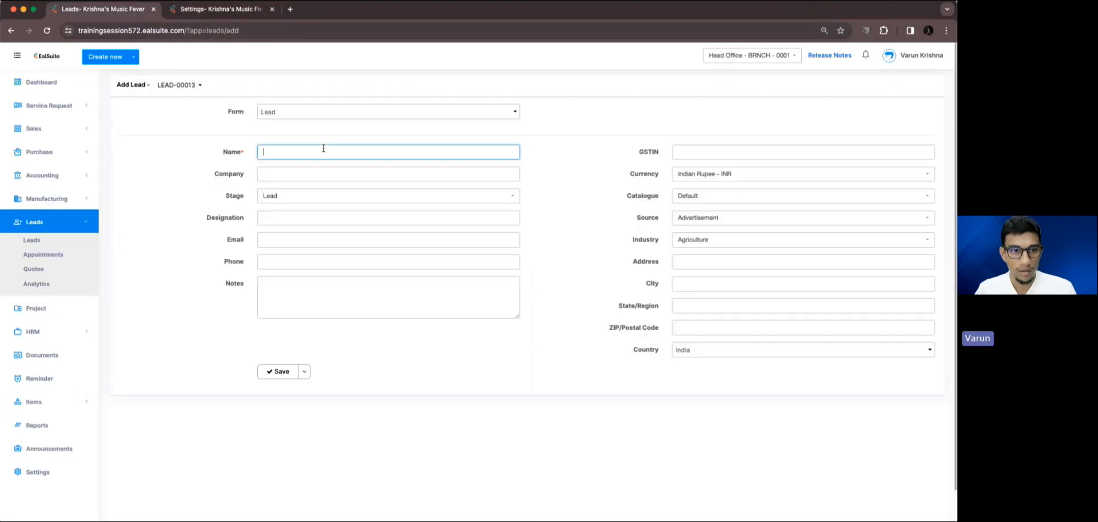
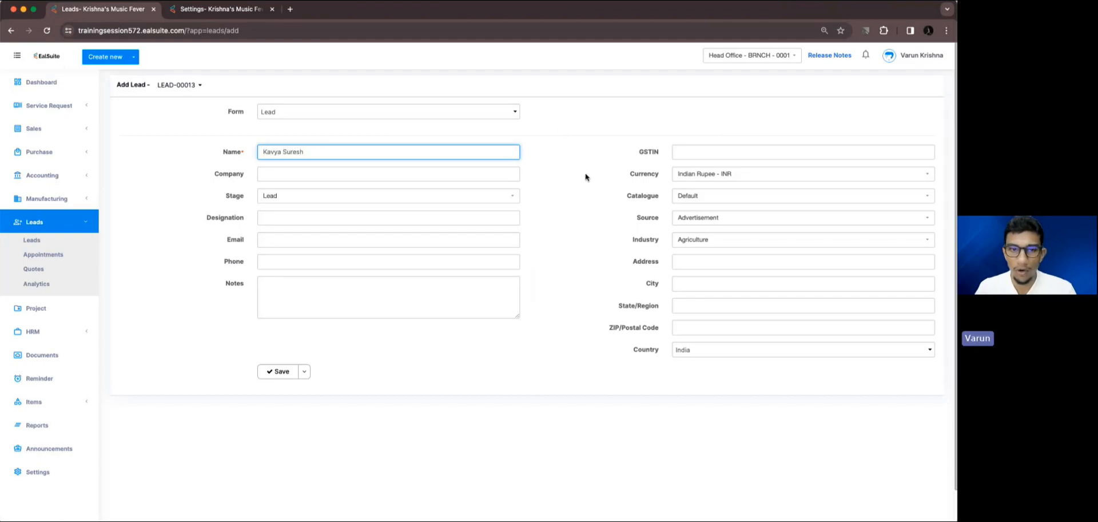
{"action": "left_click", "coordinate": [294, 373]}
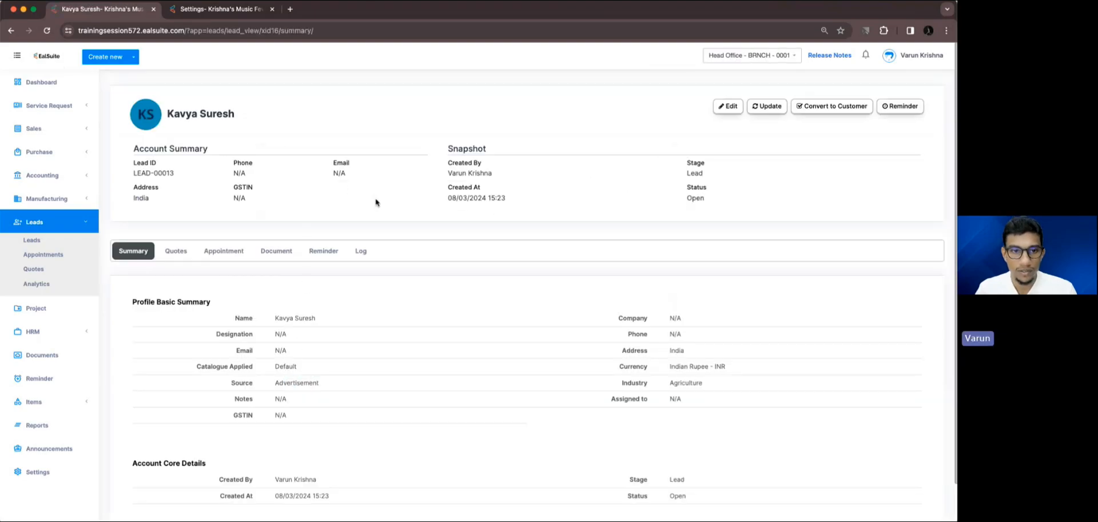
Convert the saved lead to a customer and open the linked customer record.
{"action": "left_click", "coordinate": [808, 109]}
{"action": "left_click", "coordinate": [592, 300]}
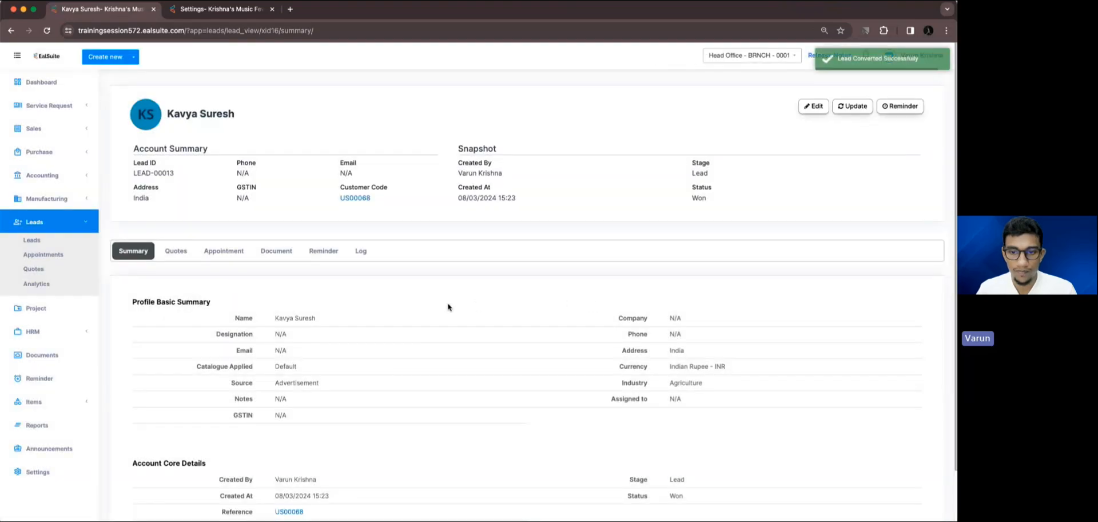
{"action": "left_click", "coordinate": [355, 198]}
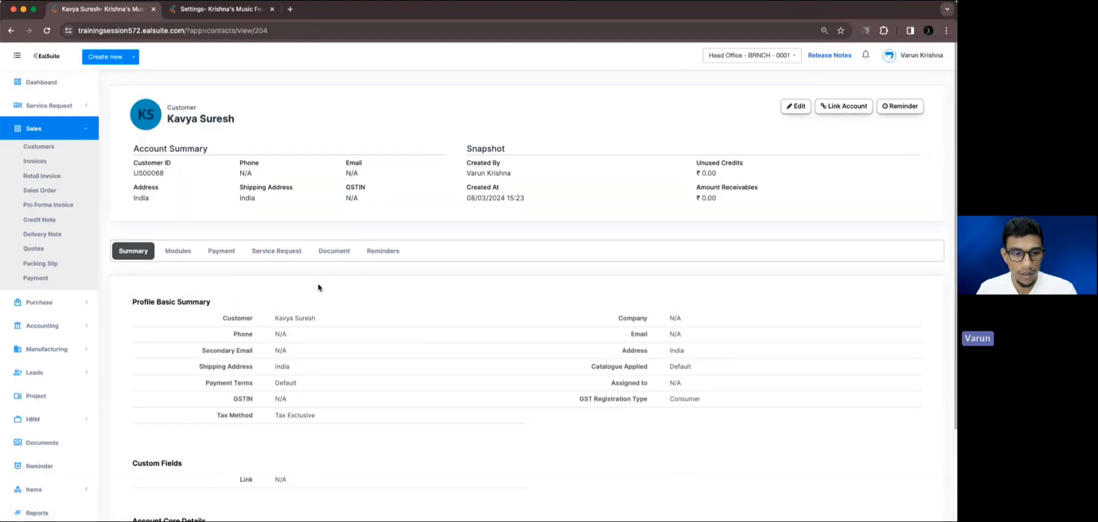
Highlight the Tax Method in the customer's Profile Basic Summary, and close the browser window.
{"action": "scroll", "coordinate": [318, 287], "scroll_direction": "down", "scroll_amount": 3}
{"action": "left_click_drag", "start_coordinate": [218, 342], "coordinate": [275, 344]}
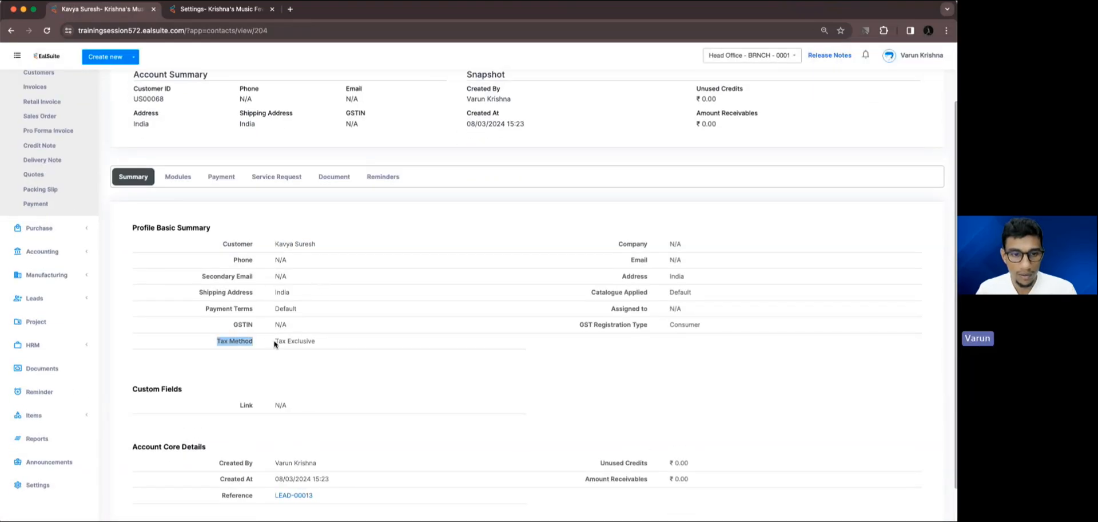
{"action": "triple_click", "coordinate": [275, 341]}
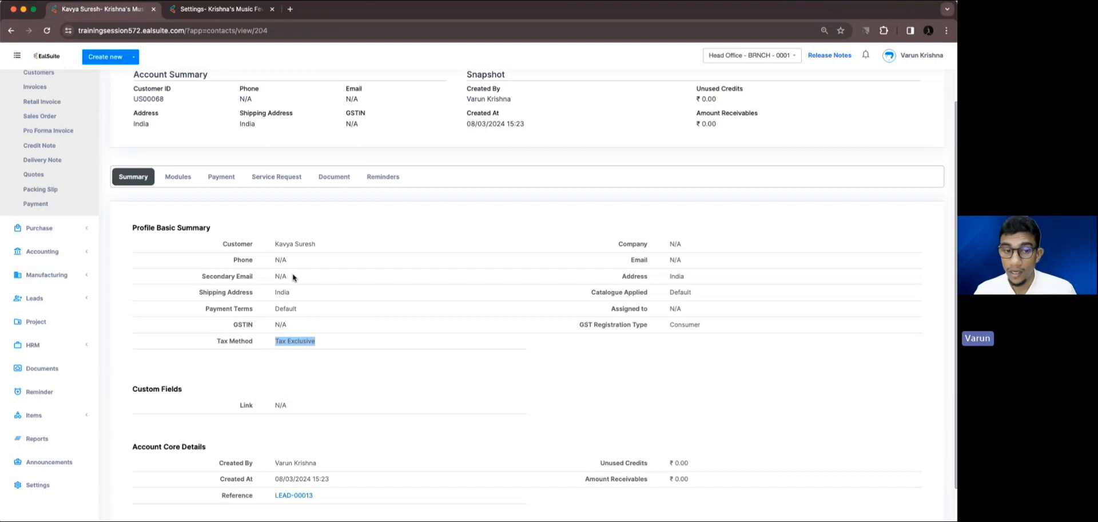
{"action": "left_click_drag", "start_coordinate": [326, 348], "coordinate": [274, 341]}
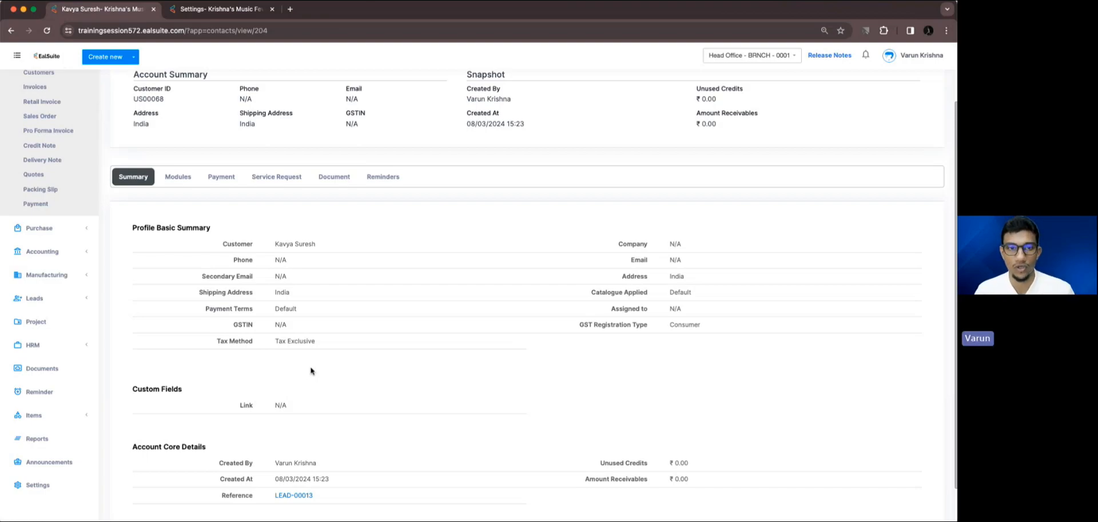
{"action": "left_click", "coordinate": [14, 10]}
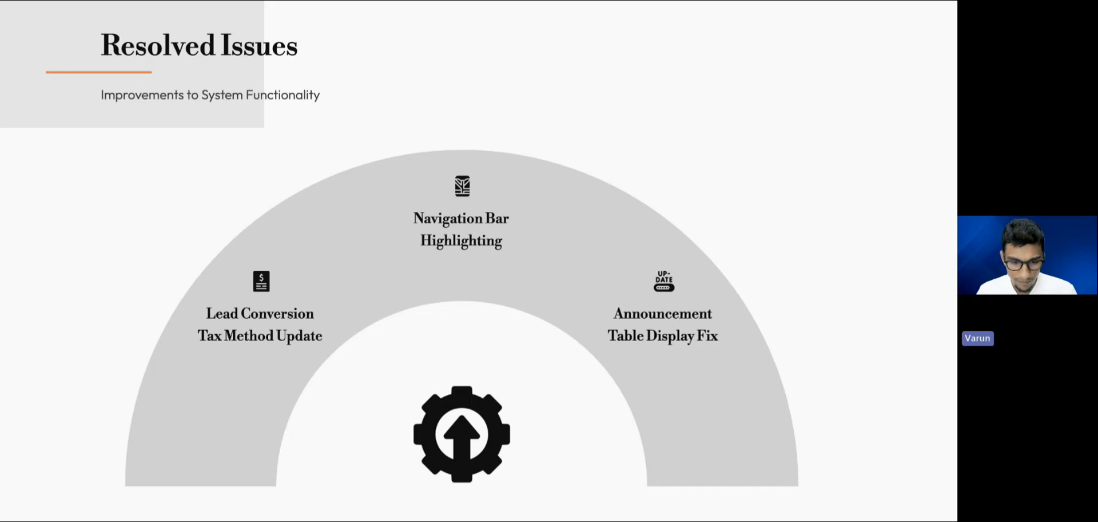
Switch to another maximized EalSuite dashboard window and expand the Service Request, Sales and Purchase modules in turn.
{"action": "left_click_drag", "start_coordinate": [256, 517], "coordinate": [262, 108]}
{"action": "double_click", "coordinate": [326, 107]}
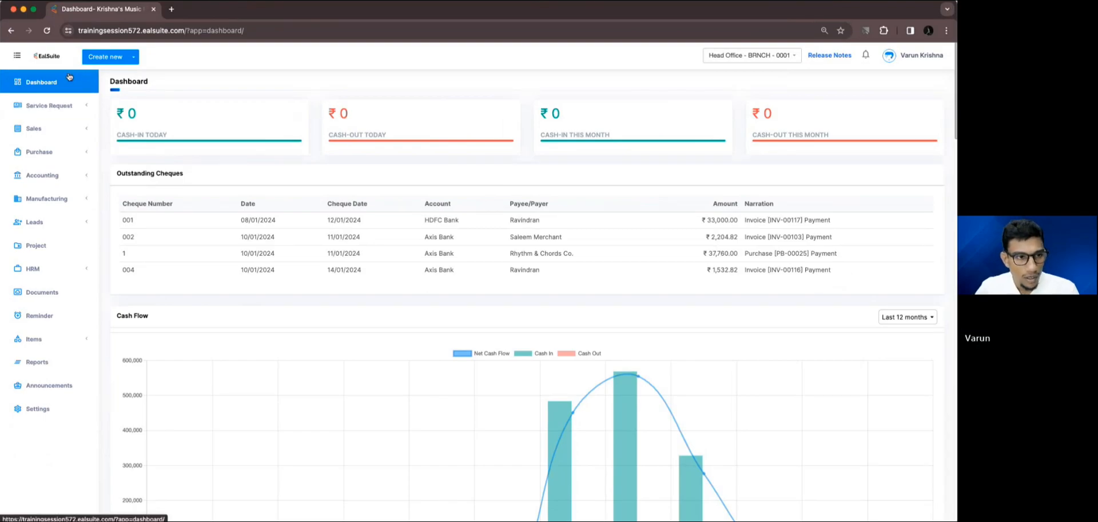
{"action": "left_click", "coordinate": [87, 105]}
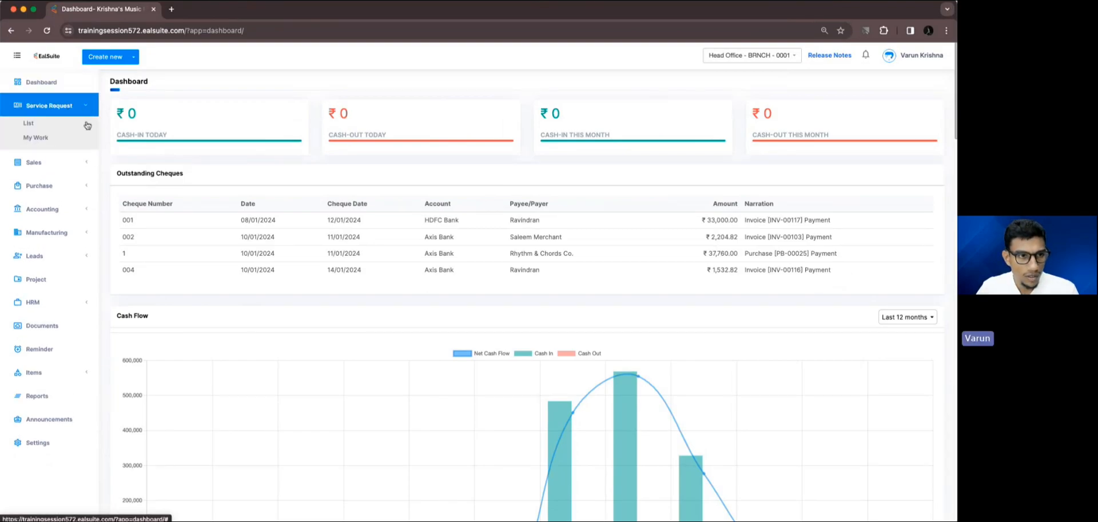
{"action": "left_click", "coordinate": [80, 162]}
{"action": "left_click", "coordinate": [78, 302]}
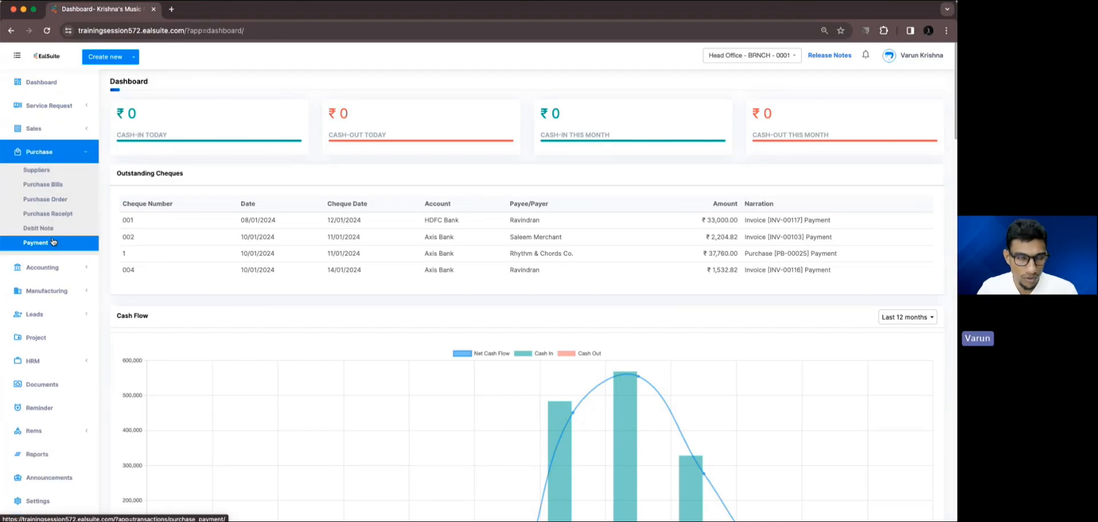
Open project PRJ-00018 from the Project list and show the First Milestone's details.
{"action": "left_click", "coordinate": [54, 337]}
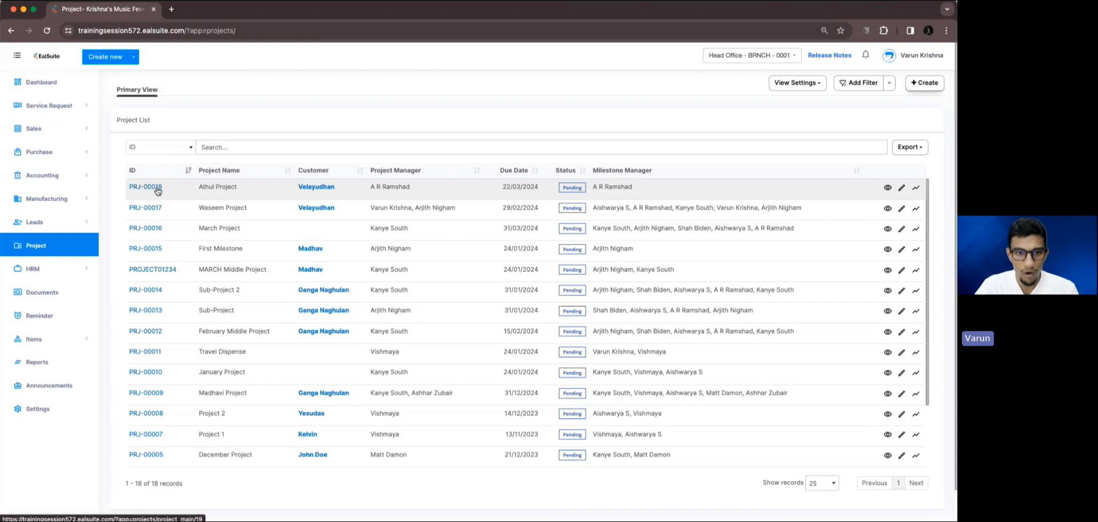
{"action": "left_click", "coordinate": [157, 188]}
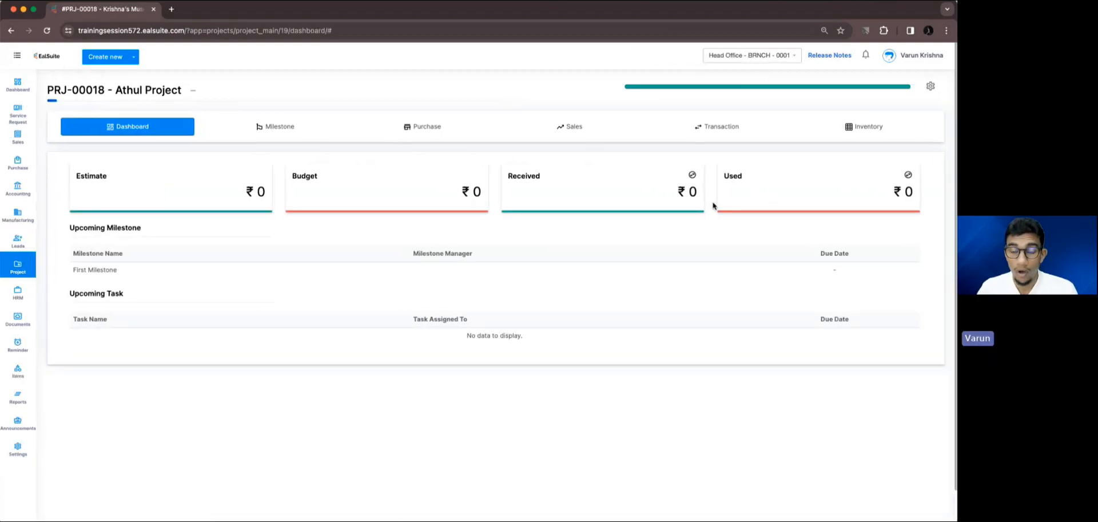
{"action": "left_click", "coordinate": [309, 133]}
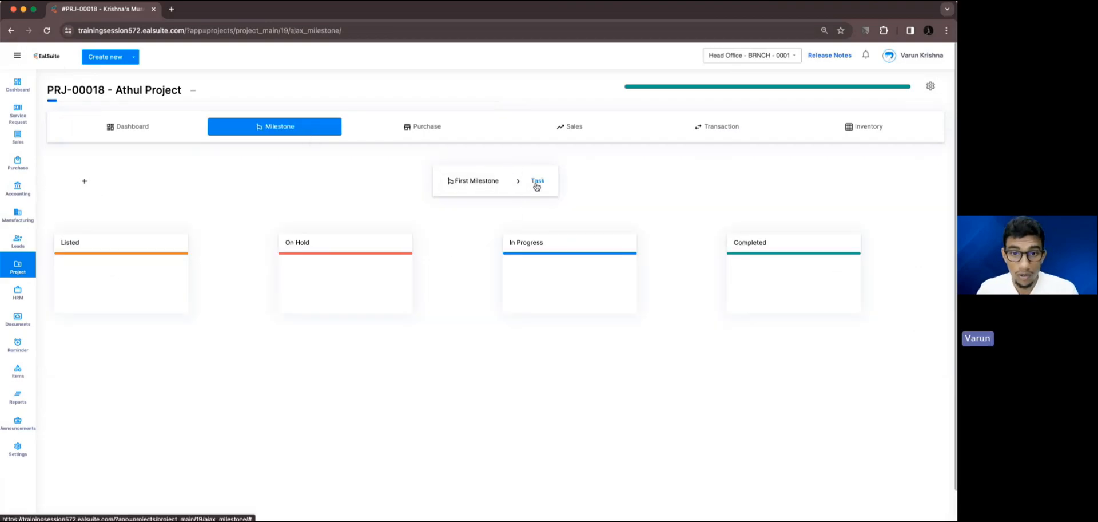
{"action": "left_click", "coordinate": [474, 182]}
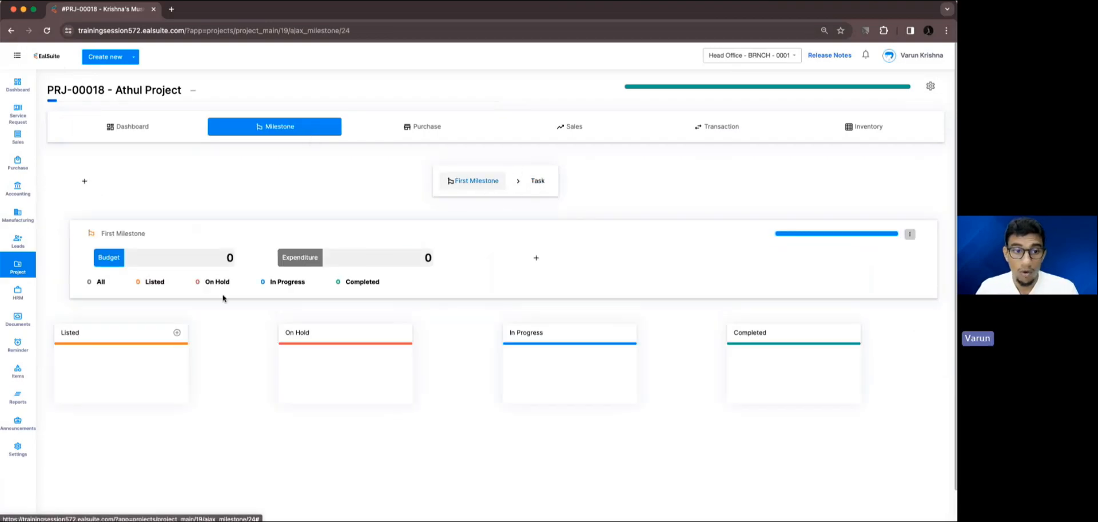
View the Add Task form for the milestone's Listed stage, dismiss it and close the browser window.
{"action": "left_click", "coordinate": [177, 333]}
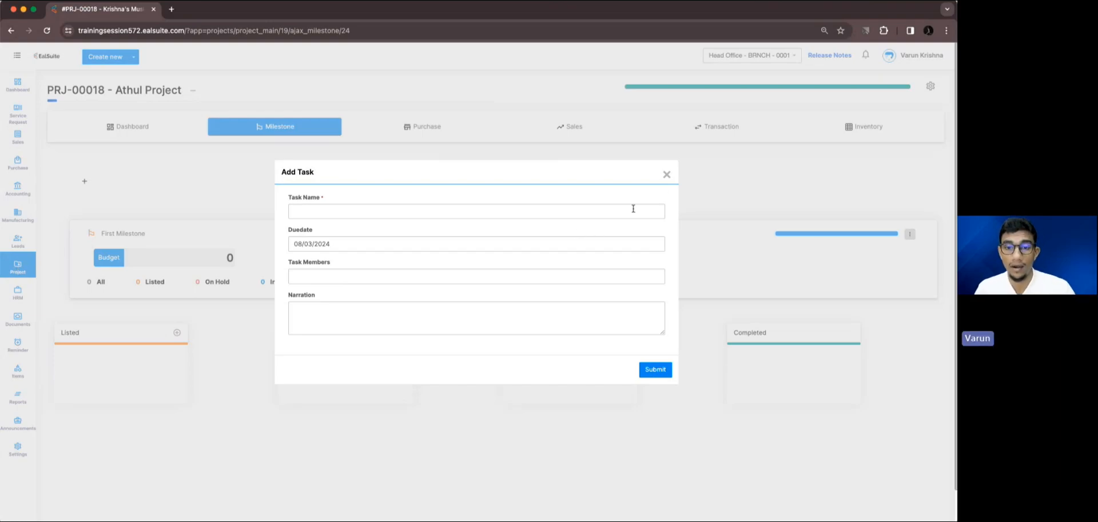
{"action": "left_click", "coordinate": [667, 175]}
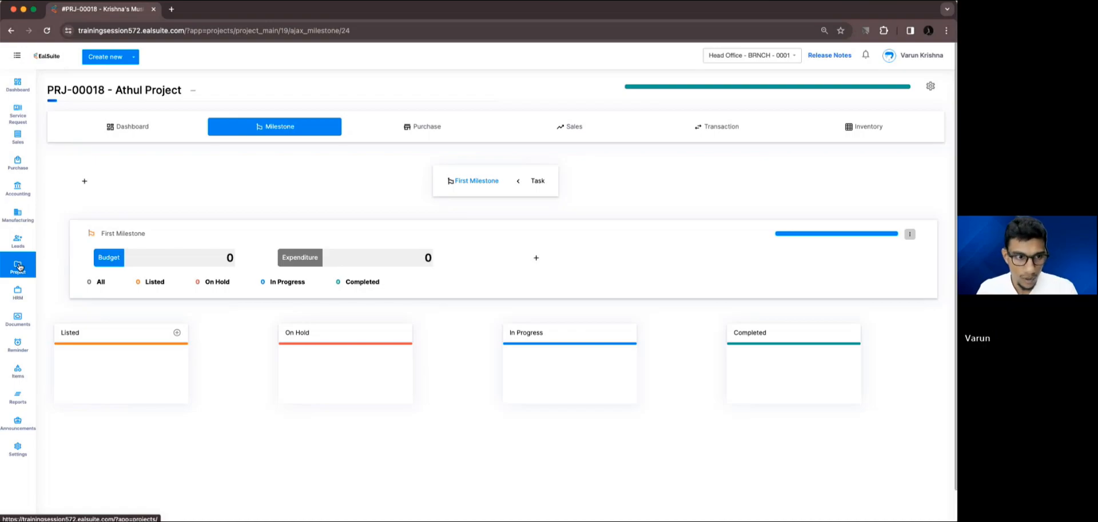
{"action": "left_click", "coordinate": [13, 11]}
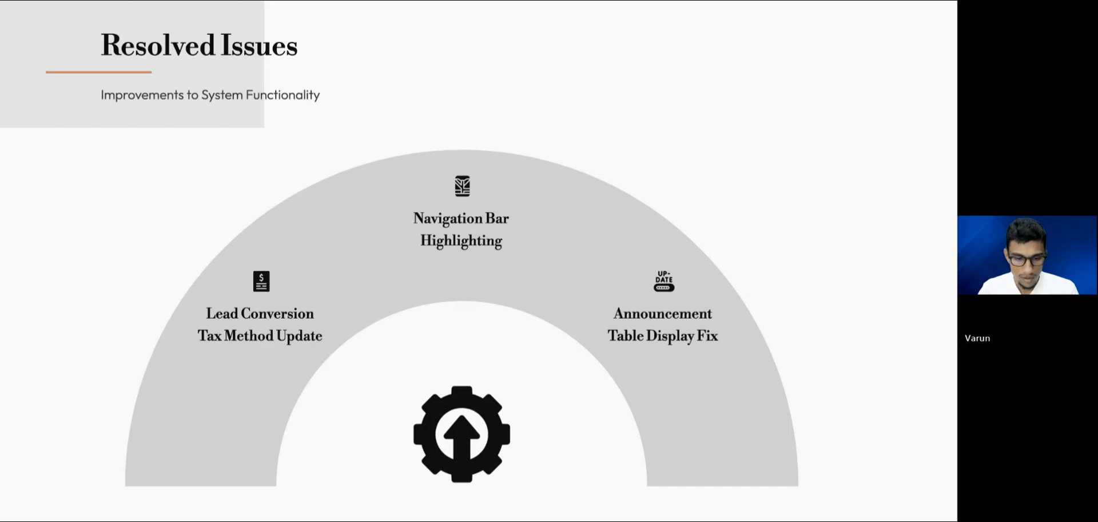
Bring up another maximized EalSuite dashboard window and examine the table on the Announcements page.
{"action": "left_click_drag", "start_coordinate": [186, 519], "coordinate": [196, 145]}
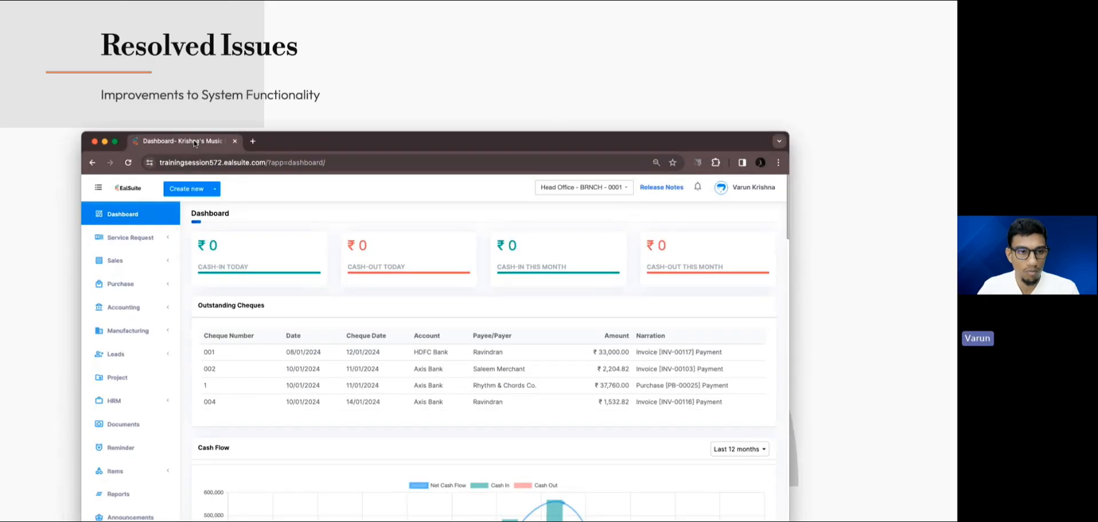
{"action": "double_click", "coordinate": [329, 146]}
{"action": "left_click", "coordinate": [58, 386]}
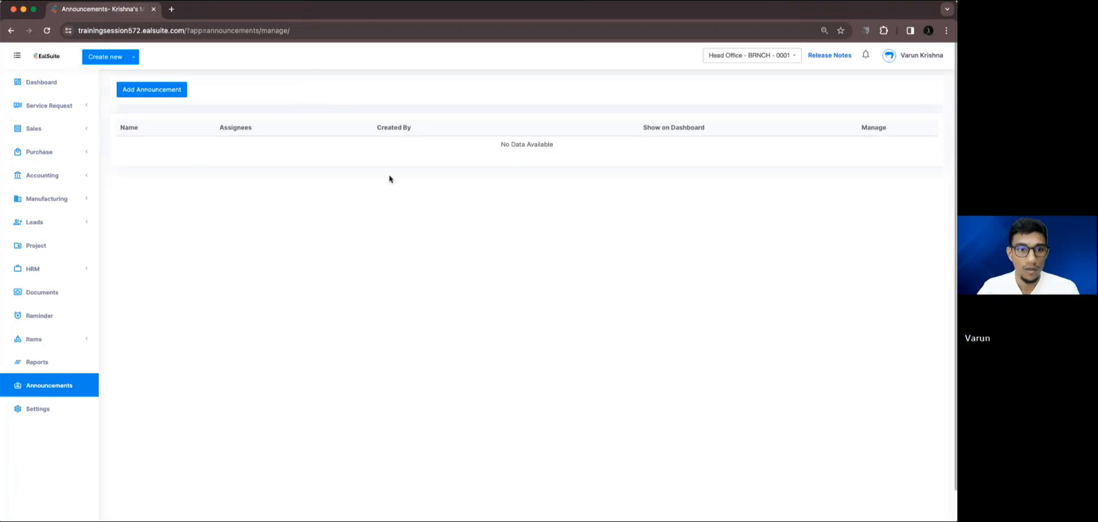
{"action": "left_click_drag", "start_coordinate": [499, 145], "coordinate": [556, 161]}
{"action": "left_click", "coordinate": [544, 202]}
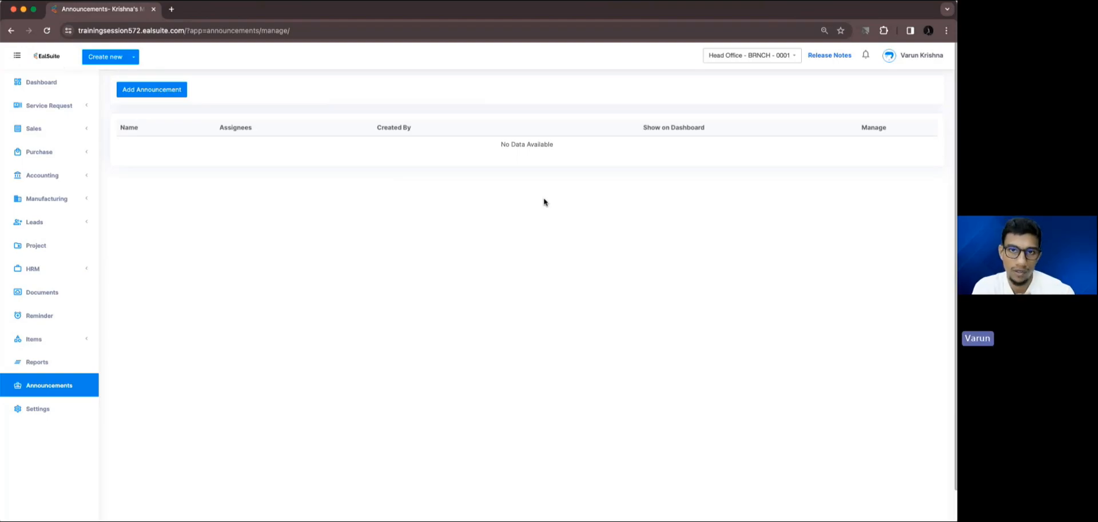
Close the browser window and advance the slideshow to the Questions and Answers slide.
{"action": "left_click", "coordinate": [13, 10]}
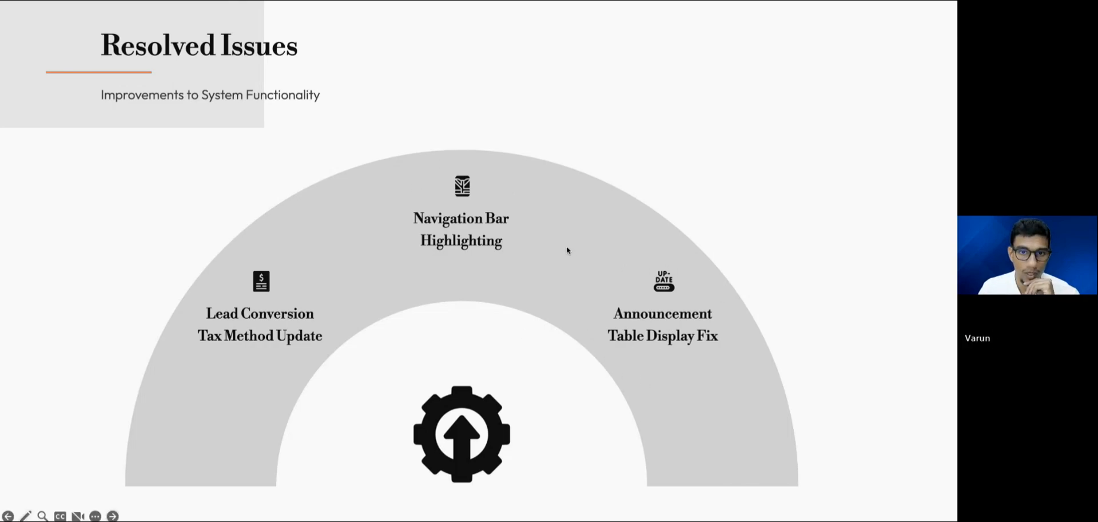
{"action": "left_click", "coordinate": [113, 515]}
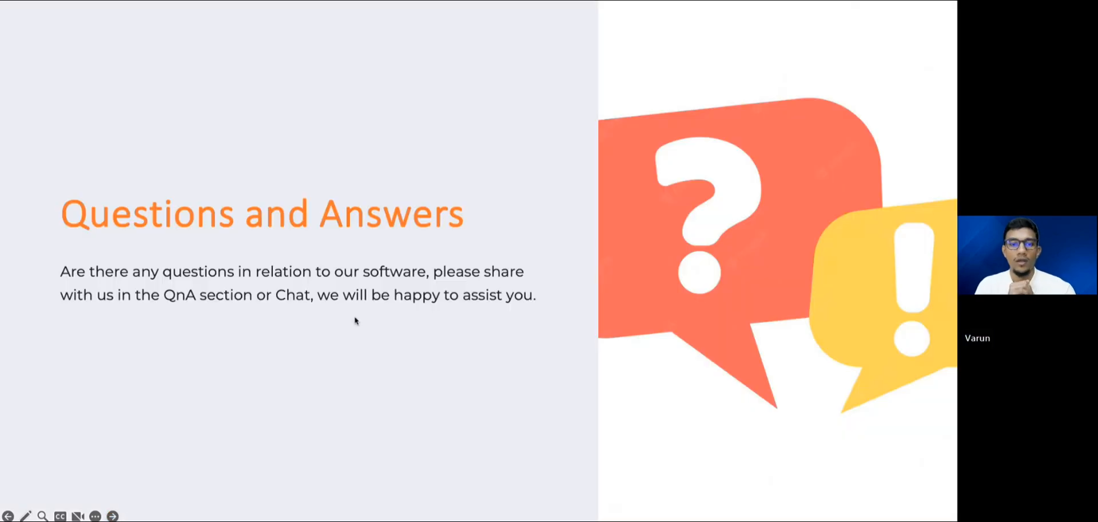